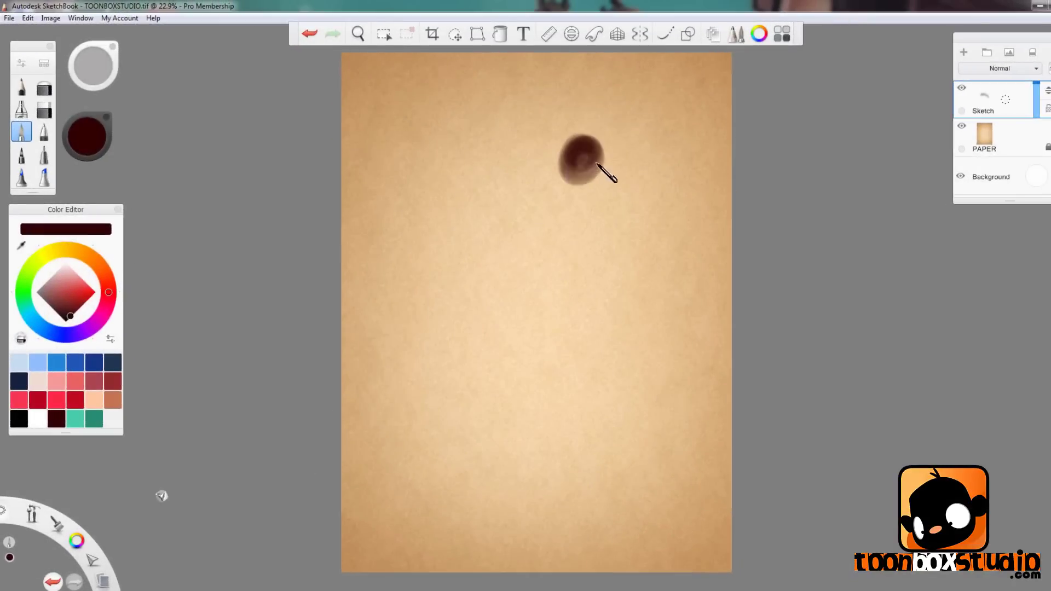
Lighten the dark head blob with the eraser and block in the torso and hips below it in dark brown.
{"action": "left_click", "coordinate": [45, 88]}
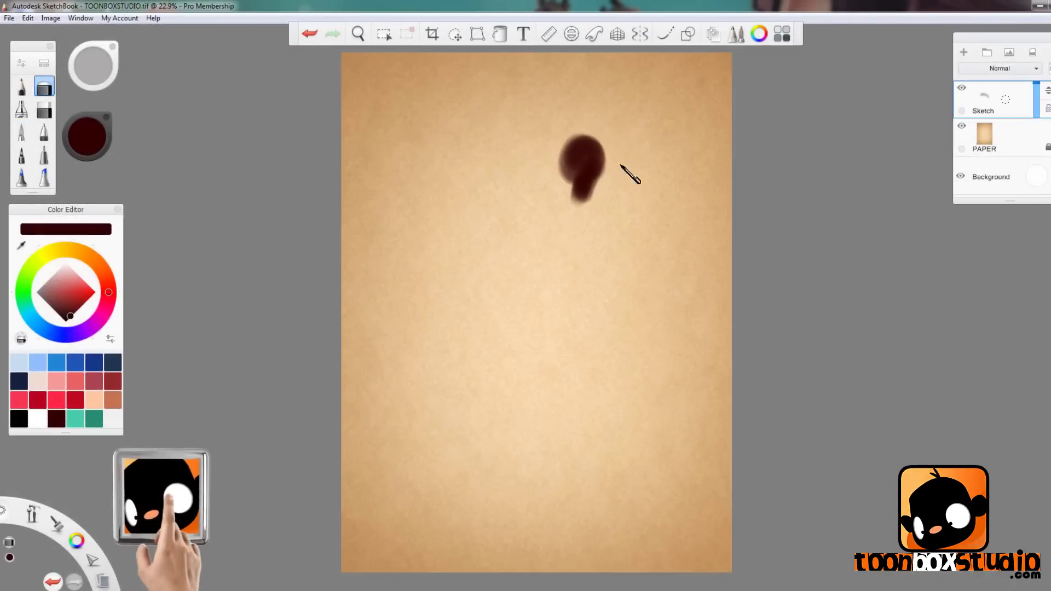
{"action": "left_click_drag", "start_coordinate": [602, 144], "coordinate": [560, 236]}
{"action": "left_click", "coordinate": [21, 131]}
{"action": "mouse_move", "coordinate": [579, 200]}
{"action": "left_mouse_down"}
{"action": "mouse_move", "coordinate": [601, 155]}
{"action": "mouse_move", "coordinate": [570, 155]}
{"action": "mouse_move", "coordinate": [587, 223]}
{"action": "mouse_move", "coordinate": [567, 285]}
{"action": "mouse_move", "coordinate": [571, 272]}
{"action": "mouse_move", "coordinate": [611, 347]}
{"action": "left_mouse_up"}
{"action": "left_click_drag", "start_coordinate": [563, 273], "coordinate": [552, 330]}
Block in a wide flowing skirt with long strokes sweeping from the hips towards both lower corners of the page.
{"action": "mouse_move", "coordinate": [554, 315]}
{"action": "left_mouse_down"}
{"action": "mouse_move", "coordinate": [387, 460]}
{"action": "mouse_move", "coordinate": [452, 404]}
{"action": "mouse_move", "coordinate": [394, 489]}
{"action": "left_mouse_up"}
{"action": "left_click_drag", "start_coordinate": [562, 325], "coordinate": [487, 463]}
{"action": "left_click_drag", "start_coordinate": [611, 323], "coordinate": [634, 516]}
{"action": "left_click_drag", "start_coordinate": [624, 305], "coordinate": [686, 518]}
{"action": "left_click_drag", "start_coordinate": [588, 258], "coordinate": [659, 427]}
{"action": "left_click_drag", "start_coordinate": [627, 323], "coordinate": [674, 496]}
{"action": "left_click_drag", "start_coordinate": [639, 379], "coordinate": [729, 540]}
{"action": "left_click_drag", "start_coordinate": [646, 422], "coordinate": [696, 553]}
{"action": "left_click_drag", "start_coordinate": [566, 331], "coordinate": [452, 504]}
{"action": "left_click_drag", "start_coordinate": [531, 343], "coordinate": [440, 476]}
{"action": "mouse_move", "coordinate": [479, 361]}
{"action": "left_mouse_down"}
{"action": "mouse_move", "coordinate": [366, 450]}
{"action": "mouse_move", "coordinate": [343, 495]}
{"action": "left_mouse_up"}
{"action": "mouse_move", "coordinate": [549, 290]}
{"action": "left_mouse_down"}
{"action": "mouse_move", "coordinate": [378, 460]}
{"action": "mouse_move", "coordinate": [481, 361]}
{"action": "left_mouse_up"}
Fade the figure's head and torso with the eraser and return to the painting brush.
{"action": "left_click", "coordinate": [44, 87]}
{"action": "mouse_move", "coordinate": [589, 145]}
{"action": "left_mouse_down"}
{"action": "mouse_move", "coordinate": [622, 251]}
{"action": "mouse_move", "coordinate": [586, 183]}
{"action": "mouse_move", "coordinate": [597, 218]}
{"action": "mouse_move", "coordinate": [547, 230]}
{"action": "left_mouse_up"}
{"action": "left_click", "coordinate": [21, 132]}
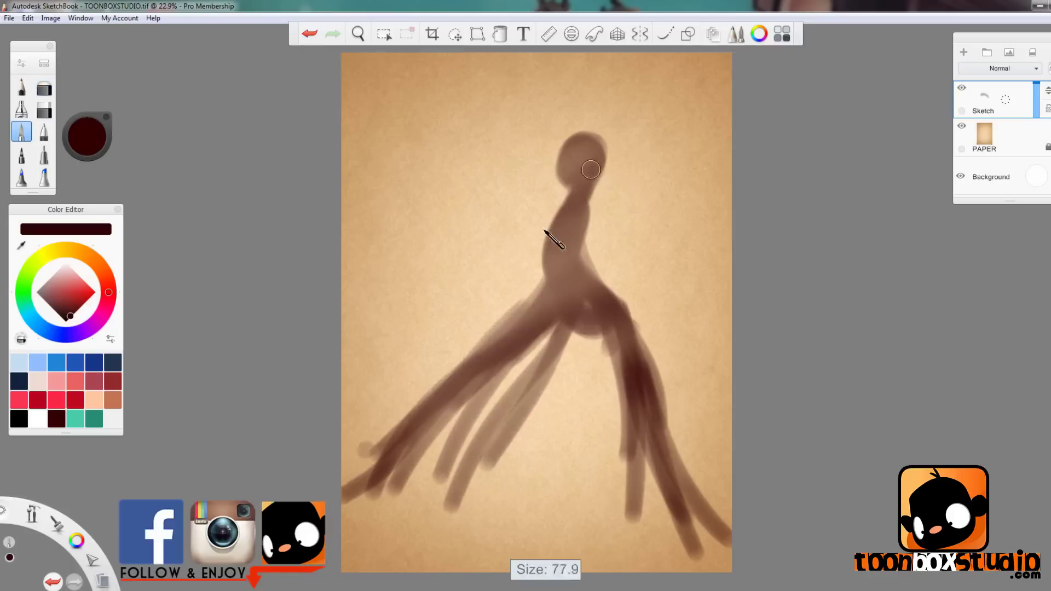
Repaint the head darker, add shoulders, chest and arms, and carve light lines at the near arm's joints with the eraser.
{"action": "left_click_drag", "start_coordinate": [590, 127], "coordinate": [648, 227]}
{"action": "left_click_drag", "start_coordinate": [566, 157], "coordinate": [572, 170]}
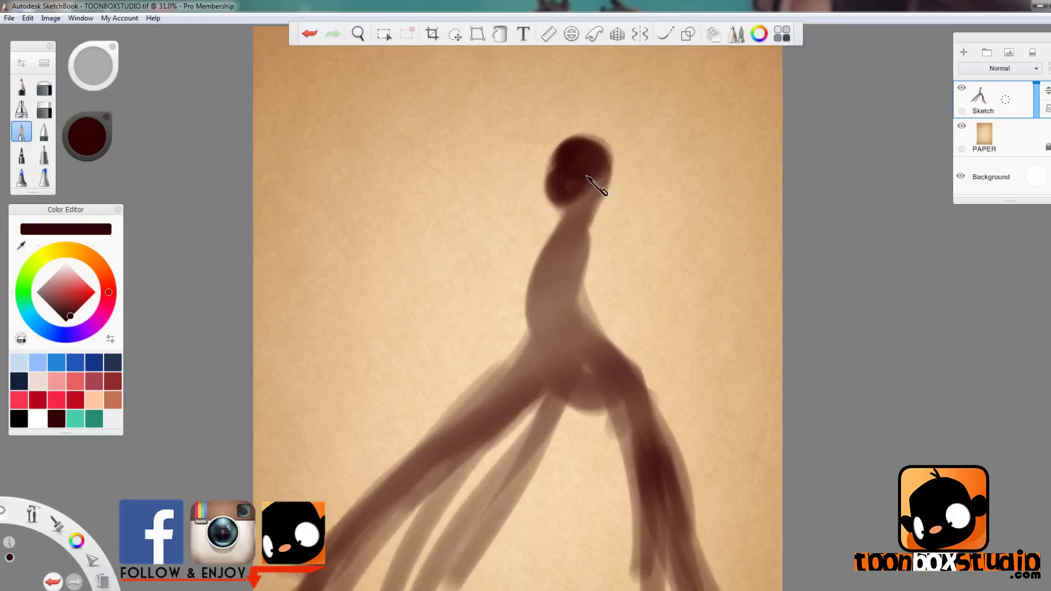
{"action": "mouse_move", "coordinate": [557, 214]}
{"action": "left_mouse_down"}
{"action": "mouse_move", "coordinate": [539, 322]}
{"action": "mouse_move", "coordinate": [481, 352]}
{"action": "mouse_move", "coordinate": [475, 379]}
{"action": "left_mouse_up"}
{"action": "mouse_move", "coordinate": [595, 196]}
{"action": "left_mouse_down"}
{"action": "mouse_move", "coordinate": [605, 237]}
{"action": "mouse_move", "coordinate": [570, 295]}
{"action": "mouse_move", "coordinate": [581, 352]}
{"action": "mouse_move", "coordinate": [567, 353]}
{"action": "left_mouse_up"}
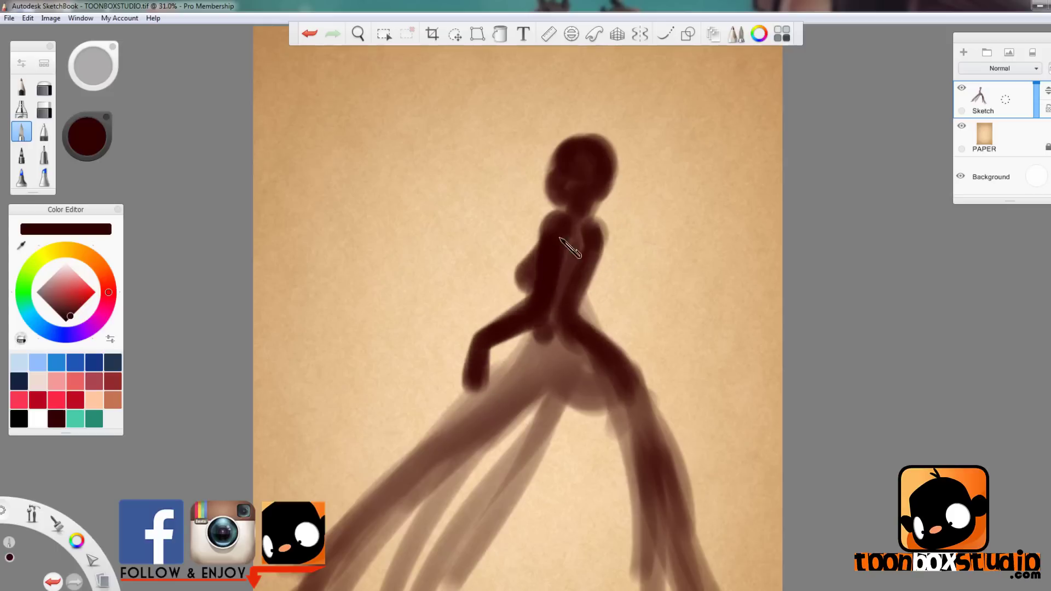
{"action": "key", "text": "e"}
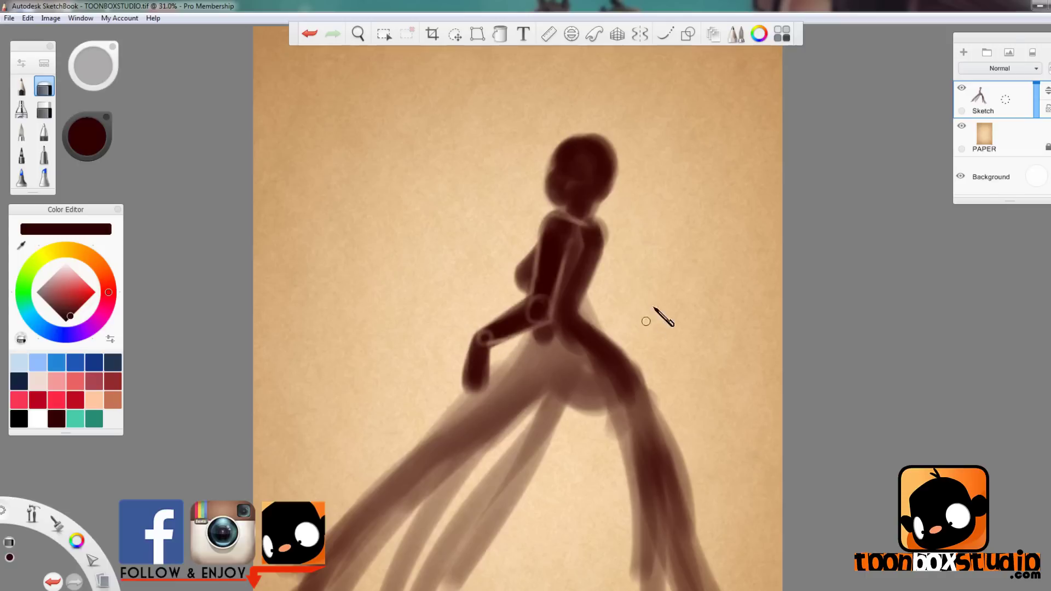
Move the rough figure down on the page to make room above the head.
{"action": "key", "text": "space"}
{"action": "left_click_drag", "start_coordinate": [597, 312], "coordinate": [623, 317]}
{"action": "key", "text": "v"}
{"action": "mouse_move", "coordinate": [657, 354]}
{"action": "left_mouse_down"}
{"action": "mouse_move", "coordinate": [737, 378]}
{"action": "mouse_move", "coordinate": [722, 347]}
{"action": "mouse_move", "coordinate": [776, 375]}
{"action": "left_mouse_up"}
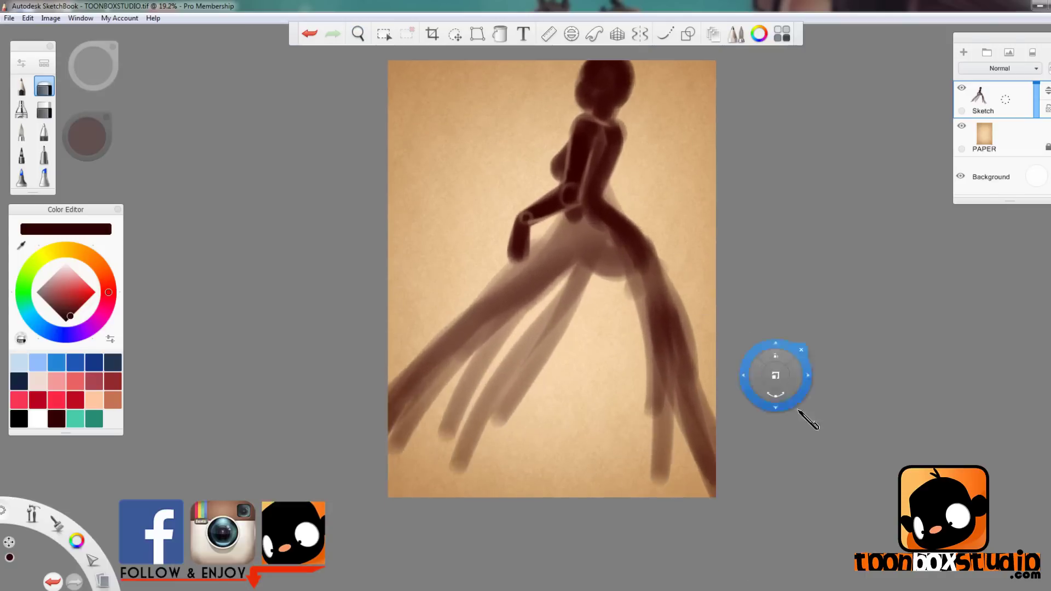
{"action": "mouse_move", "coordinate": [798, 411]}
{"action": "left_mouse_down"}
{"action": "mouse_move", "coordinate": [824, 438]}
{"action": "mouse_move", "coordinate": [812, 465]}
{"action": "left_mouse_up"}
Add a hair bun, curled fringe, face guidelines and the figure's far arm to the rough silhouette.
{"action": "key", "text": "b"}
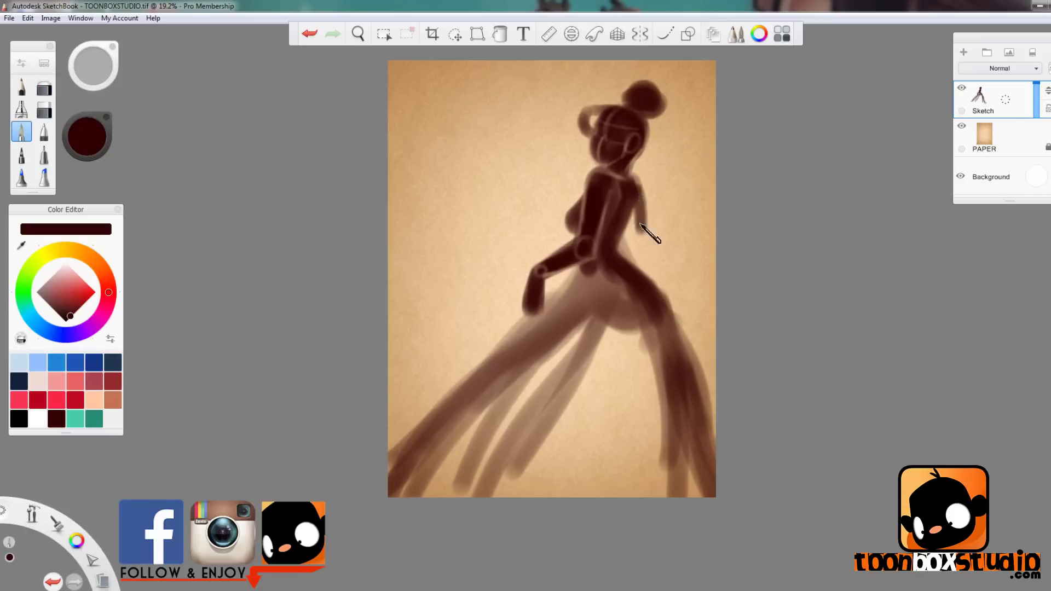
{"action": "left_click_drag", "start_coordinate": [639, 224], "coordinate": [635, 219]}
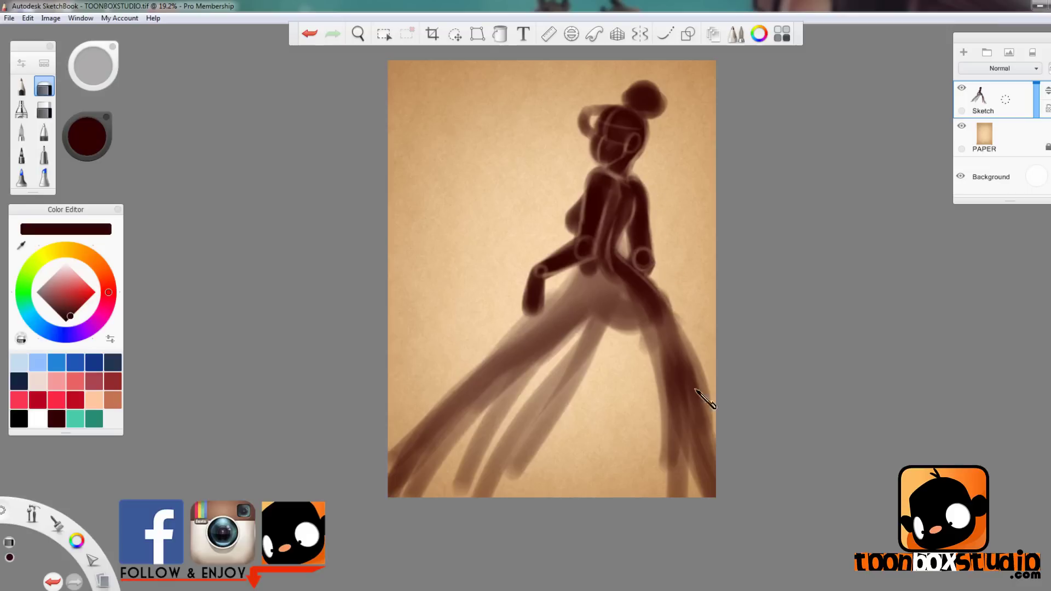
Paint broad dark folds sweeping from the waist across the skirt's left side and train.
{"action": "key", "text": "s"}
{"action": "left_click_drag", "start_coordinate": [571, 307], "coordinate": [682, 265]}
{"action": "left_click_drag", "start_coordinate": [592, 275], "coordinate": [367, 446]}
{"action": "left_click_drag", "start_coordinate": [542, 329], "coordinate": [386, 457]}
{"action": "left_click_drag", "start_coordinate": [611, 297], "coordinate": [397, 452]}
{"action": "left_click_drag", "start_coordinate": [601, 380], "coordinate": [428, 472]}
{"action": "left_click_drag", "start_coordinate": [634, 335], "coordinate": [479, 484]}
{"action": "left_click_drag", "start_coordinate": [583, 454], "coordinate": [479, 494]}
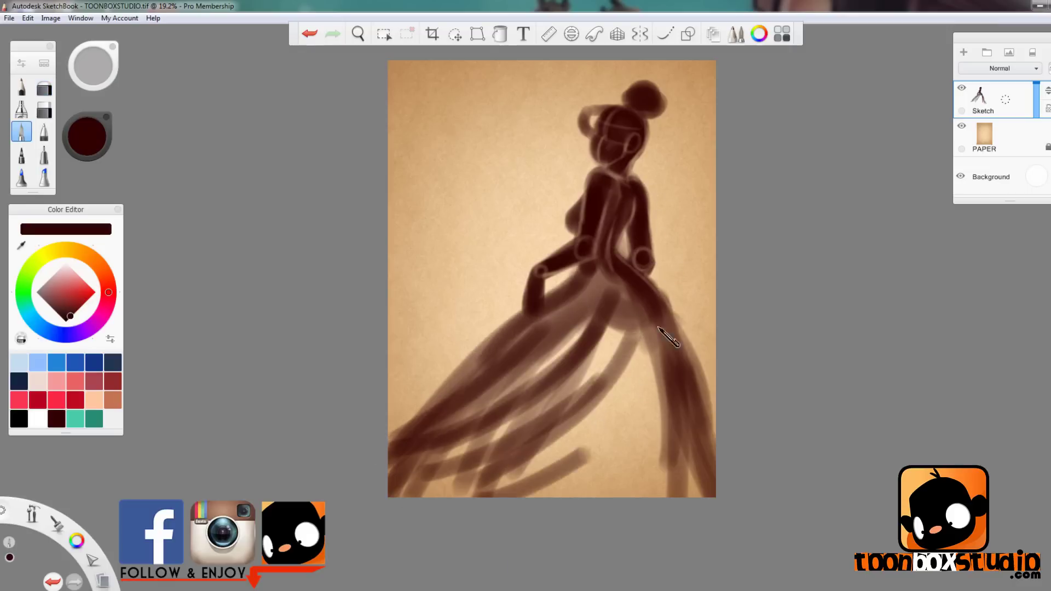
Fill the skirt's centre and right side with overlapping dark folds reaching the hem, and extend the train's left end.
{"action": "mouse_move", "coordinate": [658, 327]}
{"action": "left_mouse_down"}
{"action": "mouse_move", "coordinate": [593, 383]}
{"action": "mouse_move", "coordinate": [545, 525]}
{"action": "mouse_move", "coordinate": [671, 342]}
{"action": "mouse_move", "coordinate": [755, 484]}
{"action": "left_mouse_up"}
{"action": "left_click_drag", "start_coordinate": [506, 373], "coordinate": [378, 418]}
{"action": "mouse_move", "coordinate": [515, 385]}
{"action": "left_mouse_down"}
{"action": "mouse_move", "coordinate": [372, 432]}
{"action": "mouse_move", "coordinate": [368, 449]}
{"action": "left_mouse_up"}
{"action": "mouse_move", "coordinate": [587, 351]}
{"action": "left_mouse_down"}
{"action": "mouse_move", "coordinate": [389, 517]}
{"action": "mouse_move", "coordinate": [472, 492]}
{"action": "left_mouse_up"}
{"action": "left_click_drag", "start_coordinate": [622, 352], "coordinate": [539, 496]}
{"action": "left_click_drag", "start_coordinate": [647, 333], "coordinate": [587, 496]}
{"action": "left_click_drag", "start_coordinate": [658, 375], "coordinate": [621, 495]}
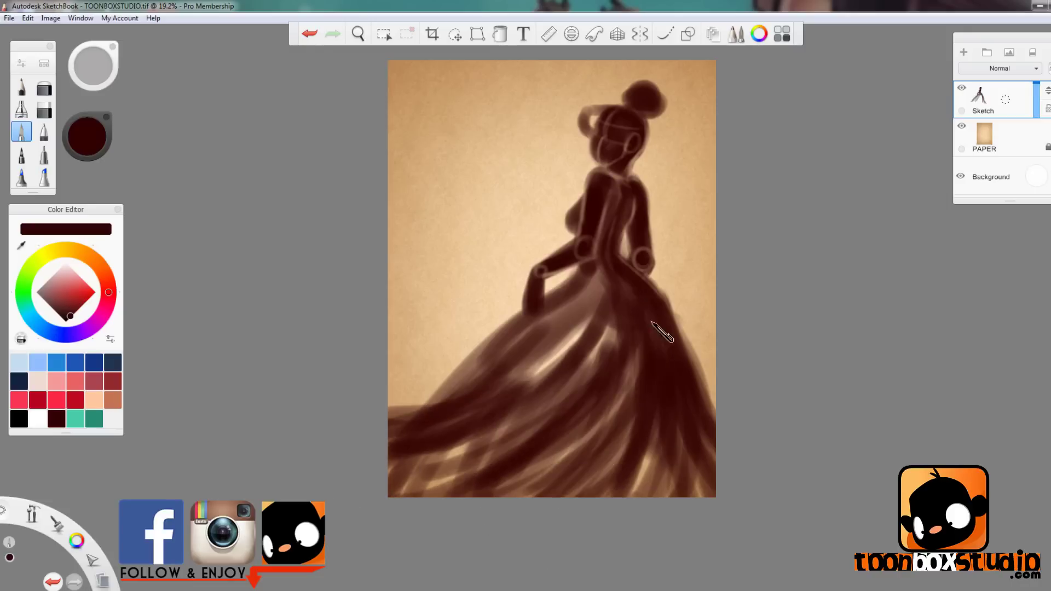
{"action": "left_click_drag", "start_coordinate": [653, 323], "coordinate": [698, 496]}
Shift the figure slightly up and to the right and extend the skirt's lower folds to the page edges.
{"action": "key", "text": "space"}
{"action": "mouse_move", "coordinate": [659, 301]}
{"action": "left_mouse_down"}
{"action": "mouse_move", "coordinate": [642, 392]}
{"action": "mouse_move", "coordinate": [636, 377]}
{"action": "left_mouse_up"}
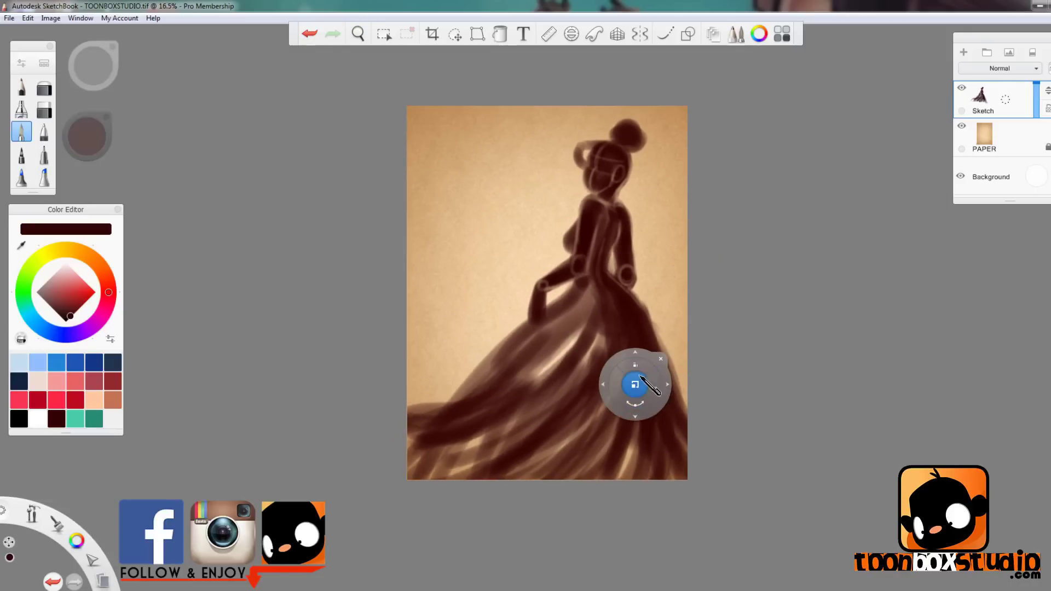
{"action": "mouse_move", "coordinate": [660, 411]}
{"action": "left_mouse_down"}
{"action": "mouse_move", "coordinate": [687, 436]}
{"action": "mouse_move", "coordinate": [673, 437]}
{"action": "mouse_move", "coordinate": [667, 417]}
{"action": "mouse_move", "coordinate": [705, 420]}
{"action": "mouse_move", "coordinate": [548, 489]}
{"action": "left_mouse_up"}
{"action": "left_click_drag", "start_coordinate": [615, 408], "coordinate": [509, 480]}
{"action": "left_click_drag", "start_coordinate": [572, 427], "coordinate": [408, 475]}
{"action": "left_click_drag", "start_coordinate": [534, 414], "coordinate": [408, 452]}
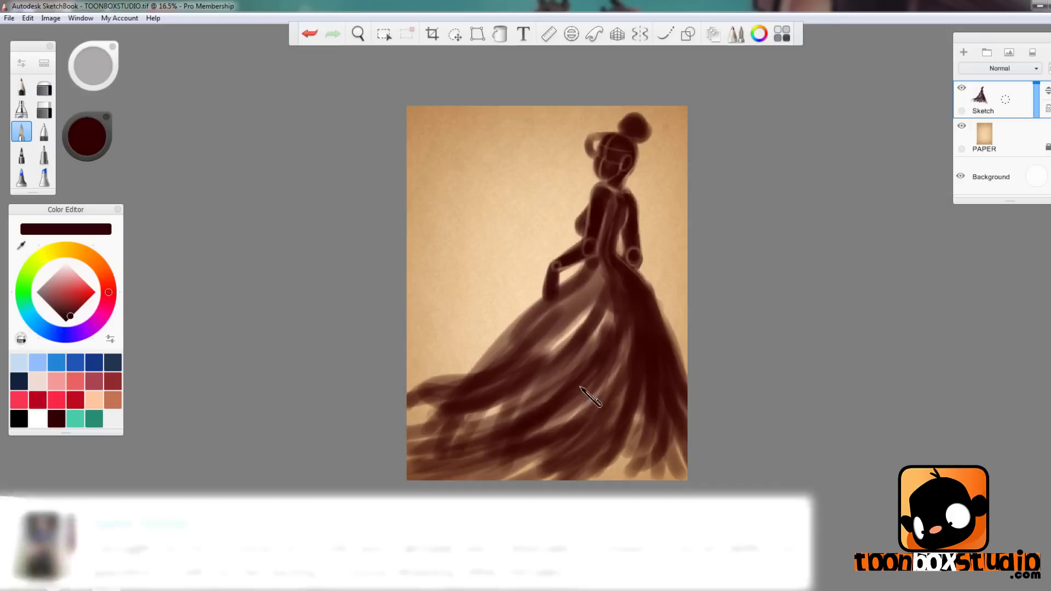
Darken the hem, the train and the skirt's left side with further fold strokes to close the light gaps.
{"action": "left_click_drag", "start_coordinate": [553, 389], "coordinate": [410, 435]}
{"action": "left_click_drag", "start_coordinate": [619, 397], "coordinate": [567, 478]}
{"action": "left_click_drag", "start_coordinate": [637, 386], "coordinate": [599, 477]}
{"action": "left_click_drag", "start_coordinate": [645, 419], "coordinate": [626, 476]}
{"action": "left_click_drag", "start_coordinate": [660, 405], "coordinate": [691, 473]}
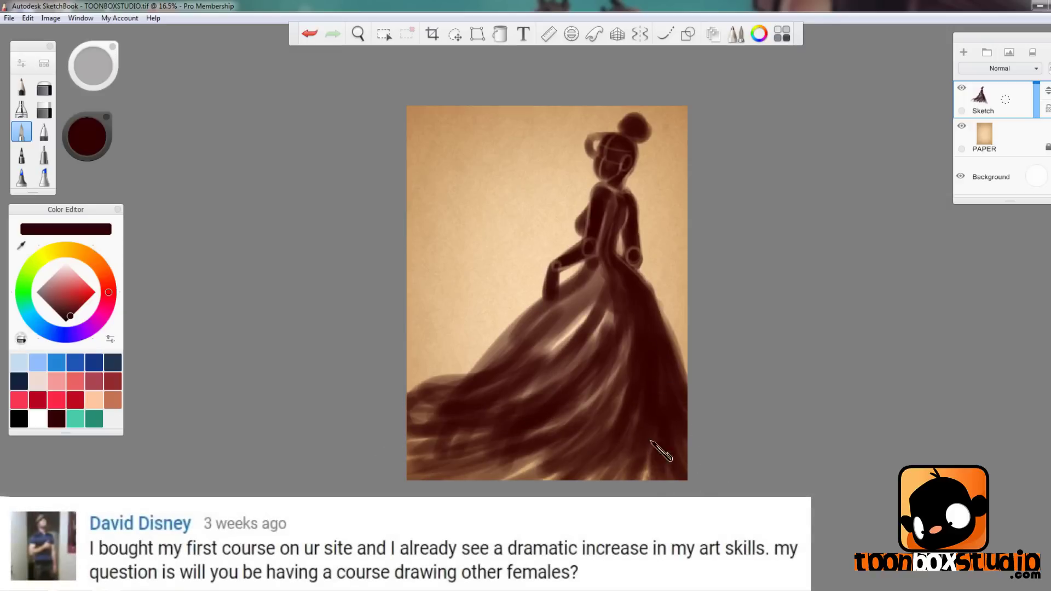
{"action": "mouse_move", "coordinate": [650, 440]}
{"action": "left_mouse_down"}
{"action": "mouse_move", "coordinate": [630, 416]}
{"action": "mouse_move", "coordinate": [520, 427]}
{"action": "mouse_move", "coordinate": [504, 389]}
{"action": "left_mouse_up"}
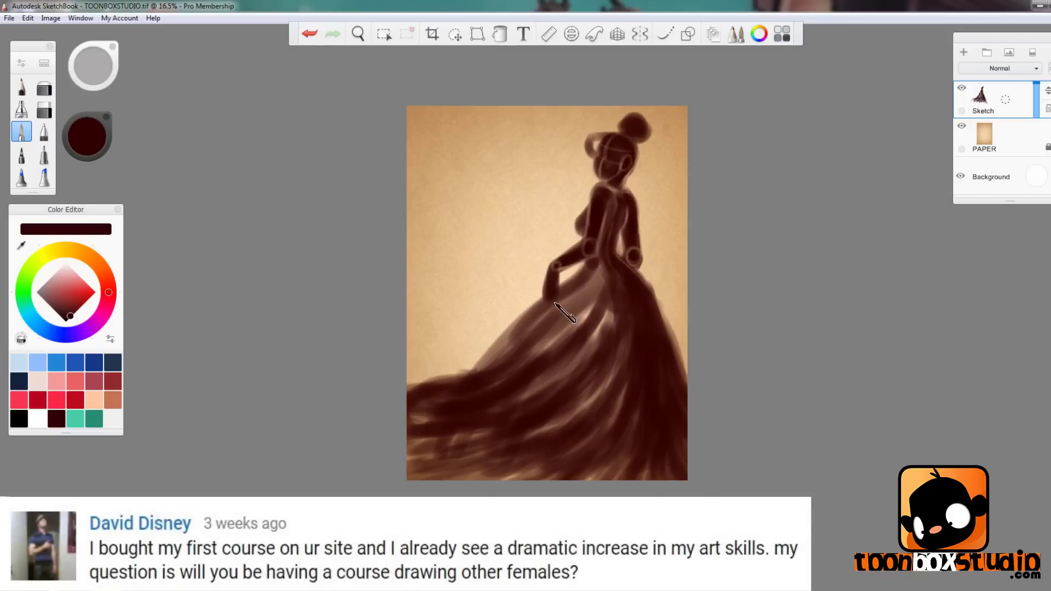
{"action": "left_click_drag", "start_coordinate": [555, 303], "coordinate": [479, 369]}
{"action": "left_click_drag", "start_coordinate": [586, 304], "coordinate": [534, 360]}
Resize the eraser and lift soft highlight streaks between the folds in the middle of the skirt.
{"action": "left_click", "coordinate": [45, 86]}
{"action": "left_click_drag", "start_coordinate": [93, 66], "coordinate": [880, 345]}
{"action": "mouse_move", "coordinate": [594, 318]}
{"action": "left_mouse_down"}
{"action": "mouse_move", "coordinate": [427, 430]}
{"action": "mouse_move", "coordinate": [518, 390]}
{"action": "left_mouse_up"}
{"action": "left_click_drag", "start_coordinate": [577, 405], "coordinate": [514, 474]}
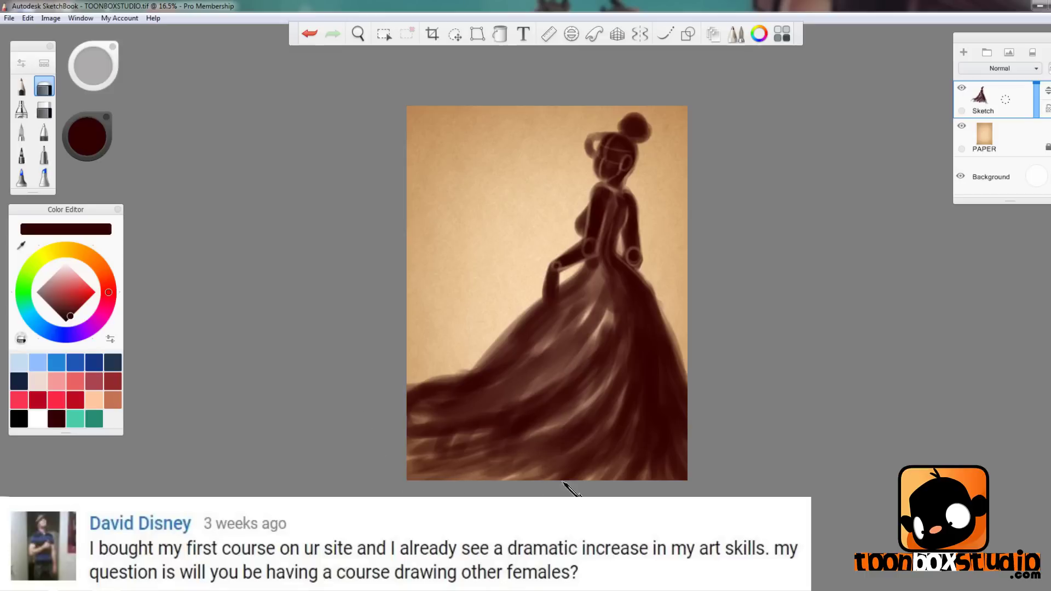
{"action": "left_click_drag", "start_coordinate": [626, 334], "coordinate": [566, 478]}
{"action": "mouse_move", "coordinate": [616, 280]}
{"action": "left_mouse_down"}
{"action": "mouse_move", "coordinate": [640, 353]}
{"action": "mouse_move", "coordinate": [593, 408]}
{"action": "left_mouse_up"}
Paint darker folds from the waist down the centre of the skirt over the erased highlights.
{"action": "left_click", "coordinate": [22, 132]}
{"action": "left_click_drag", "start_coordinate": [621, 339], "coordinate": [564, 422]}
{"action": "left_click_drag", "start_coordinate": [621, 282], "coordinate": [624, 378]}
{"action": "mouse_move", "coordinate": [594, 309]}
{"action": "left_mouse_down"}
{"action": "mouse_move", "coordinate": [465, 405]}
{"action": "mouse_move", "coordinate": [559, 438]}
{"action": "mouse_move", "coordinate": [608, 435]}
{"action": "mouse_move", "coordinate": [585, 460]}
{"action": "left_mouse_up"}
{"action": "key", "text": "e"}
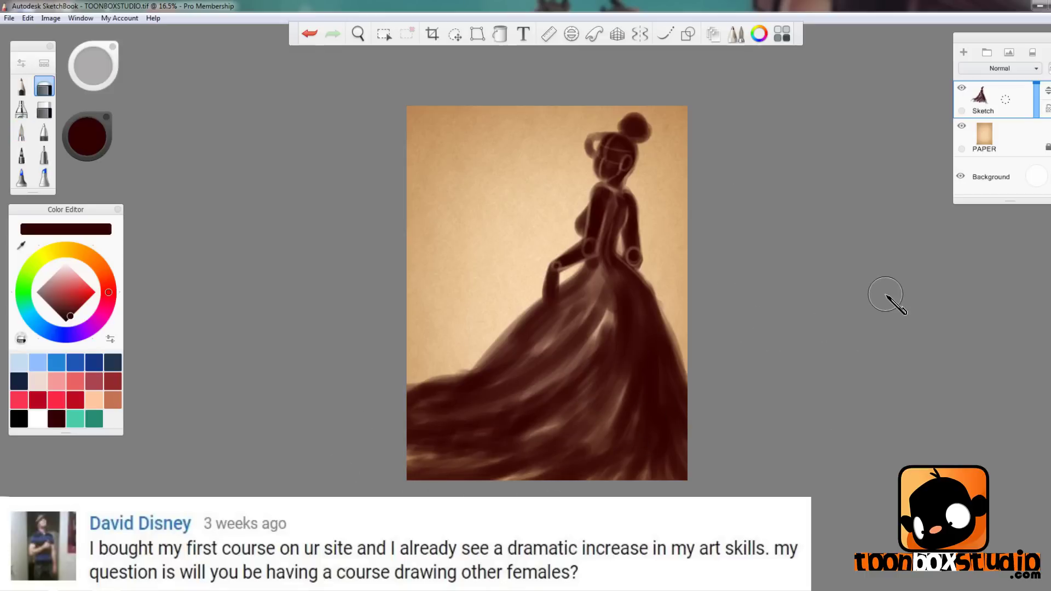
Adjust the placement of the whole rough figure on the page and apply the transformation.
{"action": "key", "text": "e"}
{"action": "key", "text": "space"}
{"action": "mouse_move", "coordinate": [621, 320]}
{"action": "left_mouse_down"}
{"action": "mouse_move", "coordinate": [757, 367]}
{"action": "mouse_move", "coordinate": [781, 393]}
{"action": "mouse_move", "coordinate": [810, 383]}
{"action": "left_mouse_up"}
{"action": "key", "text": "v"}
{"action": "mouse_move", "coordinate": [583, 77]}
{"action": "left_mouse_down"}
{"action": "mouse_move", "coordinate": [604, 170]}
{"action": "mouse_move", "coordinate": [588, 64]}
{"action": "left_mouse_up"}
{"action": "mouse_move", "coordinate": [716, 215]}
{"action": "left_mouse_down"}
{"action": "mouse_move", "coordinate": [751, 237]}
{"action": "mouse_move", "coordinate": [810, 236]}
{"action": "mouse_move", "coordinate": [805, 260]}
{"action": "left_mouse_up"}
{"action": "key", "text": "Return"}
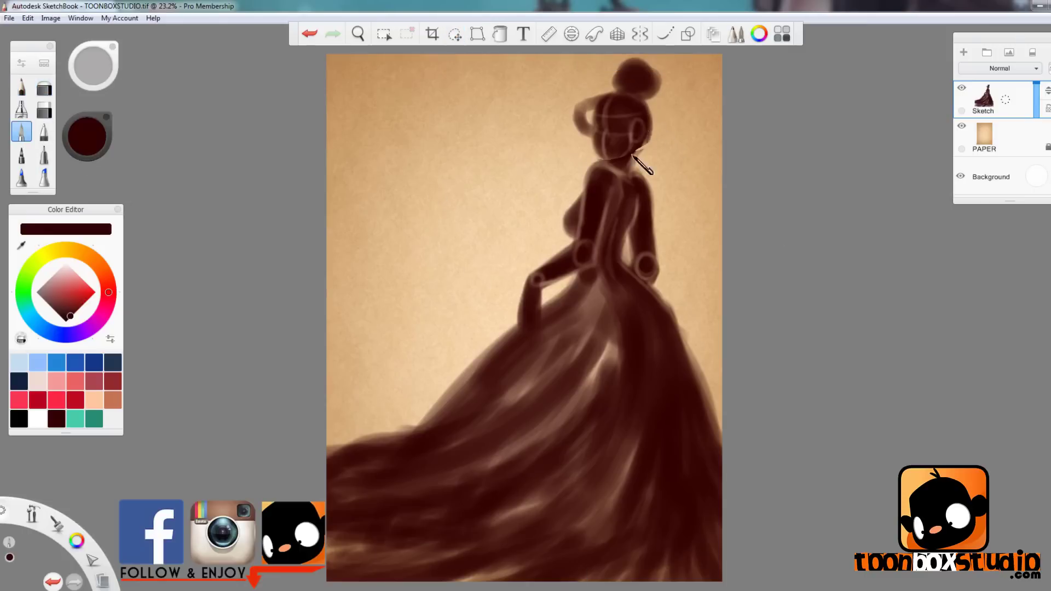
Rotate the rough figure slightly clockwise, shift it a little to the right and apply the transformation.
{"action": "key", "text": "v"}
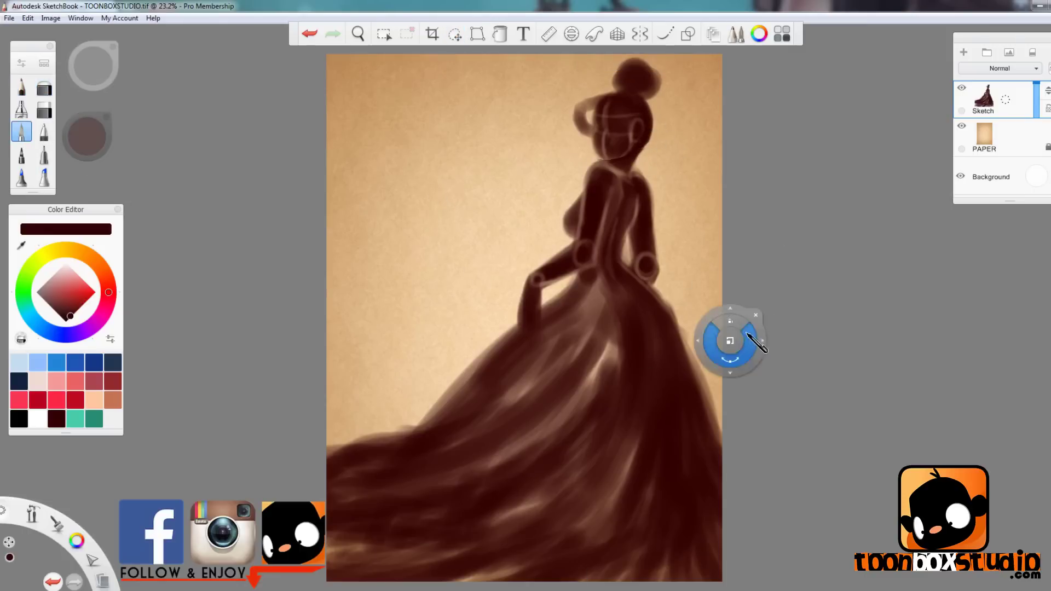
{"action": "mouse_move", "coordinate": [758, 356]}
{"action": "left_mouse_down"}
{"action": "mouse_move", "coordinate": [777, 362]}
{"action": "mouse_move", "coordinate": [772, 379]}
{"action": "left_mouse_up"}
{"action": "key", "text": "Return"}
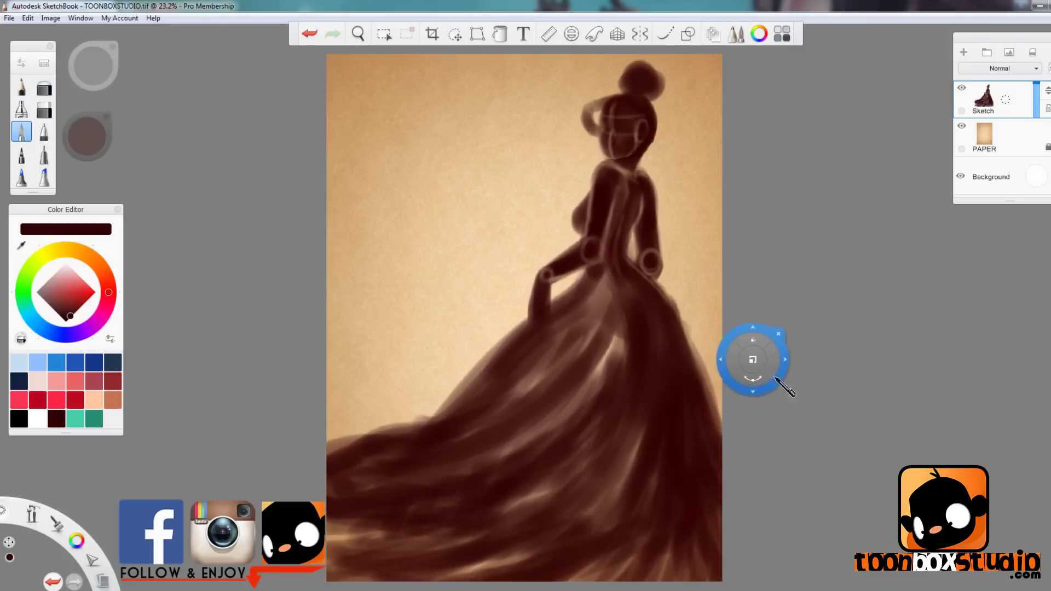
{"action": "key", "text": "Return"}
Choose the pencil brush, lower the Sketch layer's opacity and add a new layer above it.
{"action": "left_click_drag", "start_coordinate": [93, 67], "coordinate": [149, 456]}
{"action": "left_click", "coordinate": [22, 86]}
{"action": "left_click_drag", "start_coordinate": [1037, 99], "coordinate": [1039, 99]}
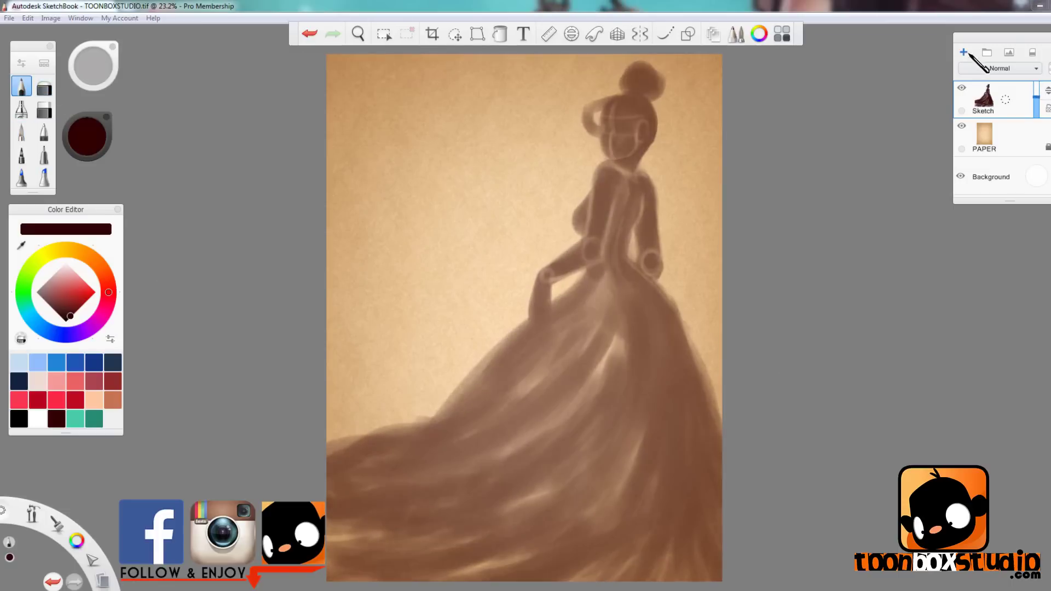
{"action": "left_click", "coordinate": [963, 52]}
Draw the head outline, brows, eyes, nose, smiling lips and jaw in pencil over the faded silhouette.
{"action": "key", "text": "space"}
{"action": "mouse_move", "coordinate": [724, 64]}
{"action": "left_mouse_down"}
{"action": "mouse_move", "coordinate": [728, 237]}
{"action": "mouse_move", "coordinate": [746, 253]}
{"action": "left_mouse_up"}
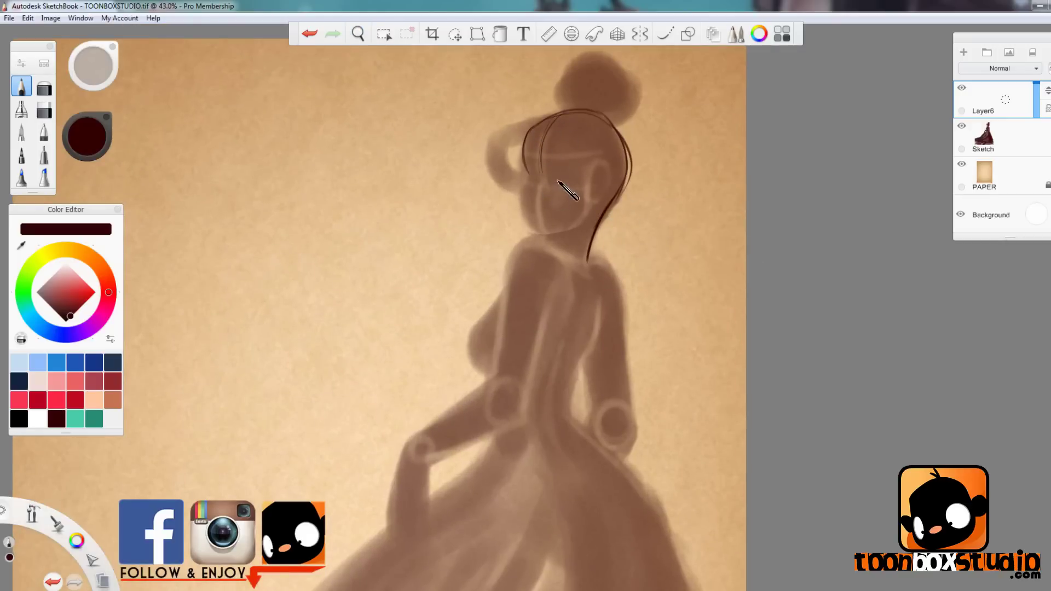
{"action": "left_click_drag", "start_coordinate": [559, 181], "coordinate": [576, 174]}
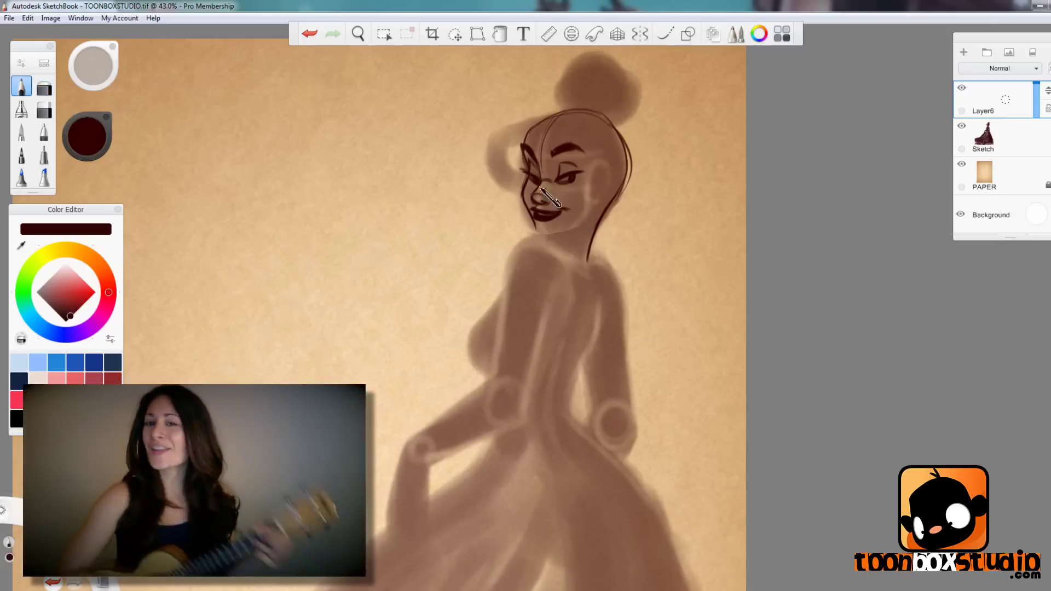
{"action": "mouse_move", "coordinate": [546, 235]}
{"action": "left_mouse_down"}
{"action": "mouse_move", "coordinate": [576, 224]}
{"action": "mouse_move", "coordinate": [614, 174]}
{"action": "mouse_move", "coordinate": [590, 194]}
{"action": "left_mouse_up"}
{"action": "mouse_move", "coordinate": [626, 159]}
{"action": "left_mouse_down"}
{"action": "mouse_move", "coordinate": [586, 253]}
{"action": "mouse_move", "coordinate": [631, 176]}
{"action": "left_mouse_up"}
Draw the curled fringe, the swept-back hairline around the ear and the nape of the neck.
{"action": "key", "text": "e"}
{"action": "key", "text": "b"}
{"action": "mouse_move", "coordinate": [586, 109]}
{"action": "left_mouse_down"}
{"action": "mouse_move", "coordinate": [508, 119]}
{"action": "mouse_move", "coordinate": [517, 189]}
{"action": "left_mouse_up"}
{"action": "mouse_move", "coordinate": [514, 135]}
{"action": "left_mouse_down"}
{"action": "mouse_move", "coordinate": [526, 172]}
{"action": "mouse_move", "coordinate": [592, 172]}
{"action": "left_mouse_up"}
{"action": "mouse_move", "coordinate": [608, 134]}
{"action": "left_mouse_down"}
{"action": "mouse_move", "coordinate": [603, 155]}
{"action": "mouse_move", "coordinate": [575, 165]}
{"action": "left_mouse_up"}
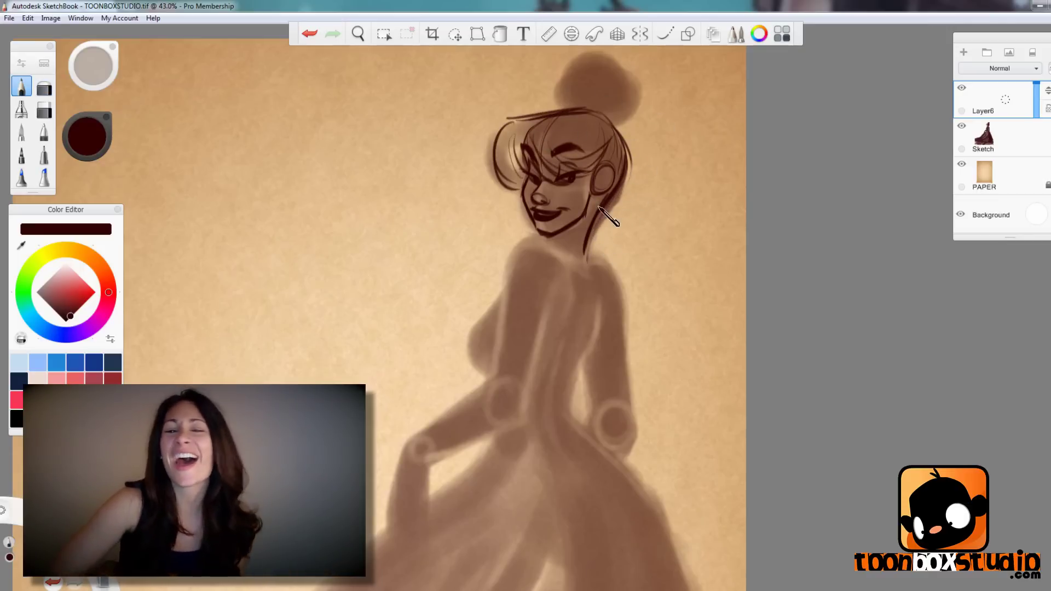
{"action": "left_click_drag", "start_coordinate": [617, 199], "coordinate": [590, 247]}
Refine the ear area and draw the hair bun with strand lines on top of the head.
{"action": "scroll", "coordinate": [586, 268], "scroll_direction": "down", "scroll_amount": 3}
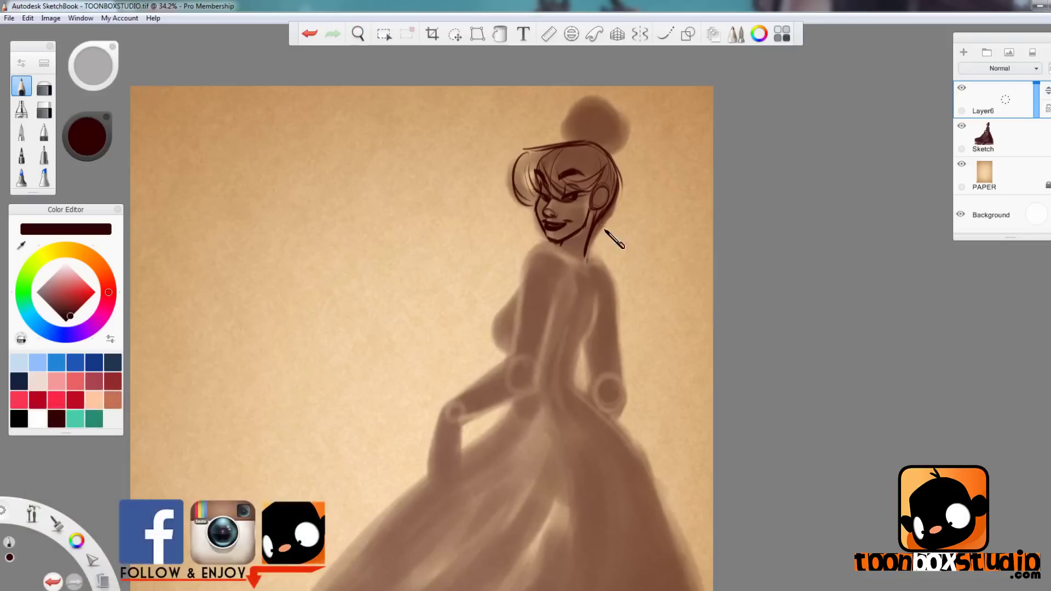
{"action": "key", "text": "e"}
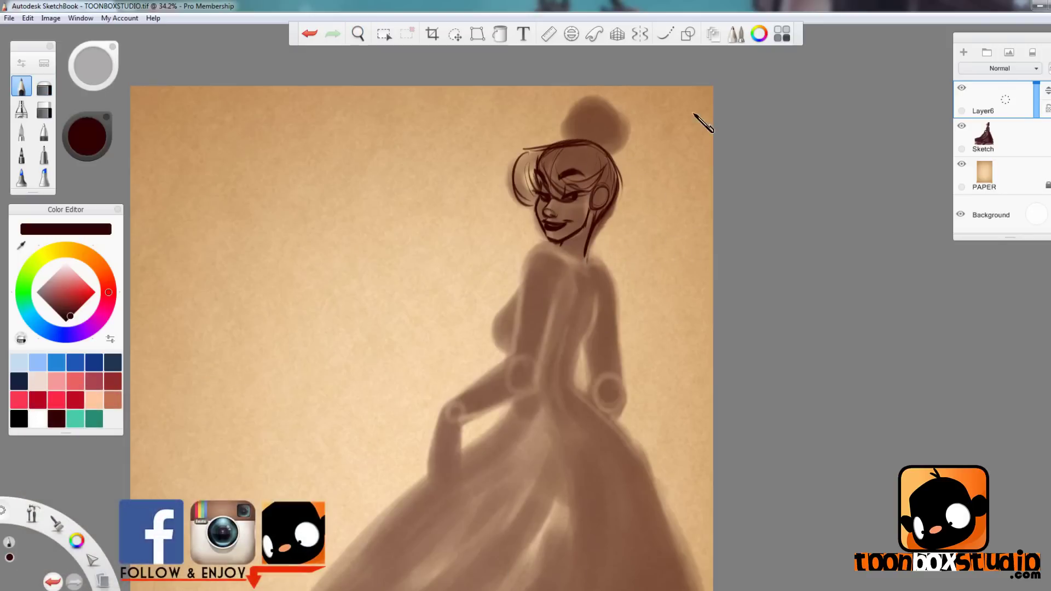
{"action": "left_click_drag", "start_coordinate": [601, 193], "coordinate": [597, 210]}
{"action": "mouse_move", "coordinate": [583, 141]}
{"action": "left_mouse_down"}
{"action": "mouse_move", "coordinate": [604, 145]}
{"action": "mouse_move", "coordinate": [598, 102]}
{"action": "left_mouse_up"}
{"action": "mouse_move", "coordinate": [572, 119]}
{"action": "left_mouse_down"}
{"action": "mouse_move", "coordinate": [612, 104]}
{"action": "mouse_move", "coordinate": [635, 131]}
{"action": "left_mouse_up"}
{"action": "left_click_drag", "start_coordinate": [631, 129], "coordinate": [613, 160]}
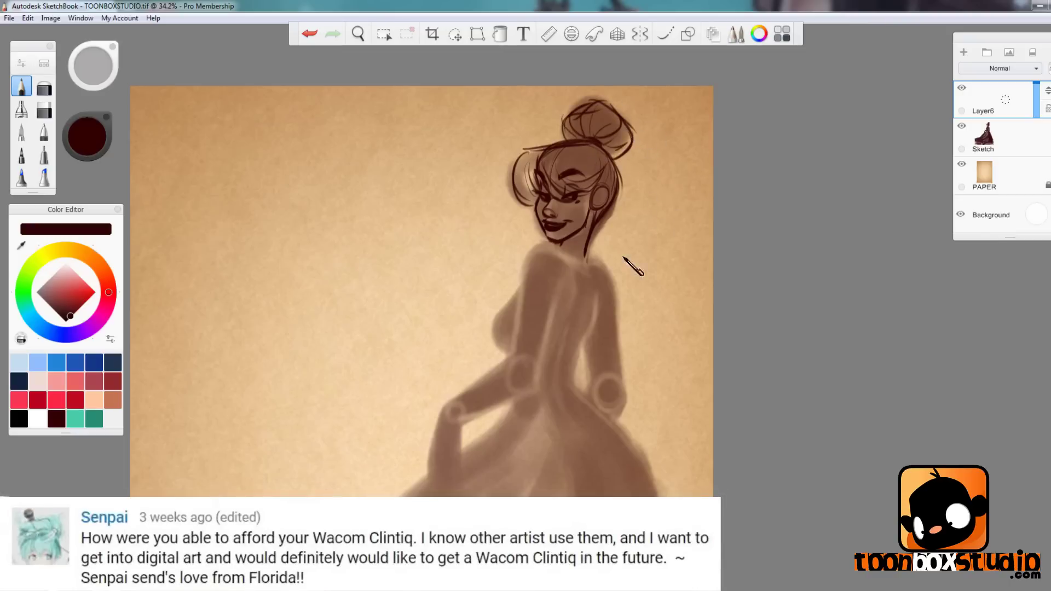
Draw the shoulders, upper arms, curved back and the skirt's right contour in pencil.
{"action": "key", "text": "space"}
{"action": "left_click_drag", "start_coordinate": [791, 308], "coordinate": [798, 359]}
{"action": "left_click_drag", "start_coordinate": [573, 176], "coordinate": [609, 193]}
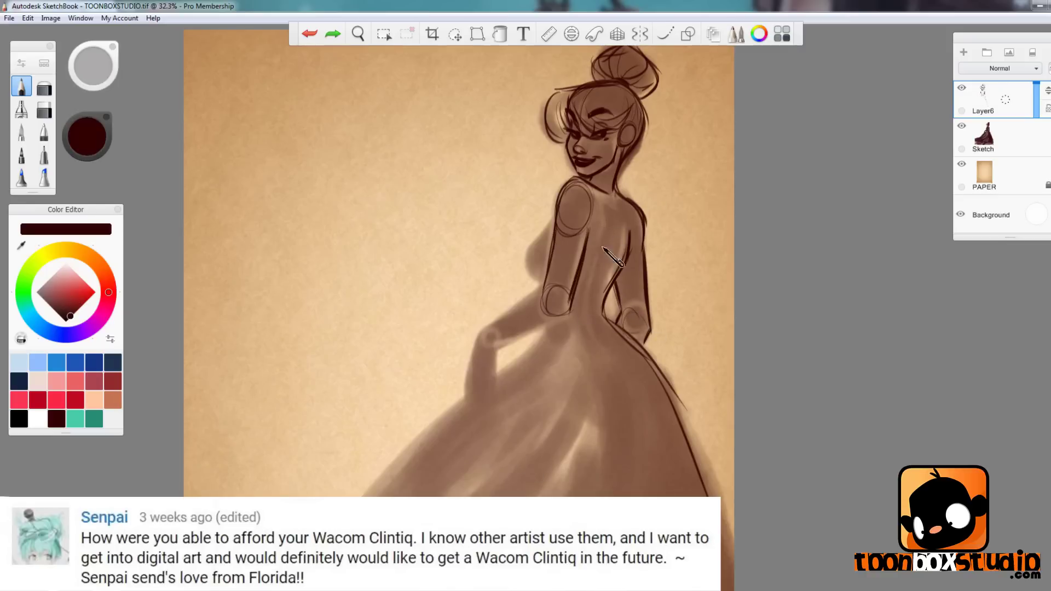
Draw the chest contour, the near forearm and the hand with its fingers resting on the skirt.
{"action": "key", "text": "space"}
{"action": "left_click_drag", "start_coordinate": [510, 314], "coordinate": [619, 214]}
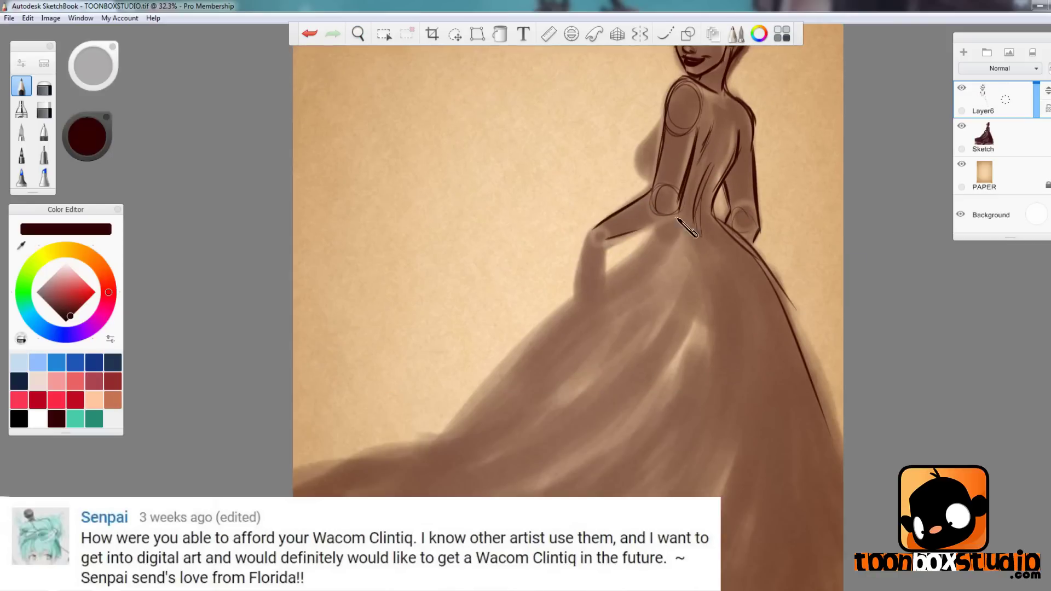
{"action": "left_click_drag", "start_coordinate": [667, 116], "coordinate": [646, 169]}
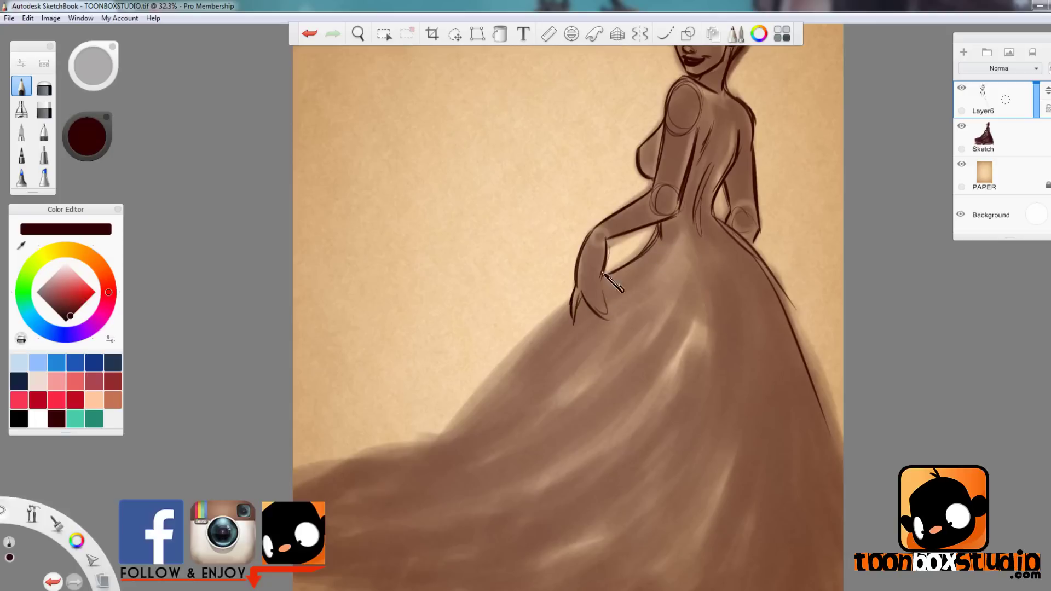
{"action": "scroll", "coordinate": [676, 269], "scroll_direction": "down", "scroll_amount": 2}
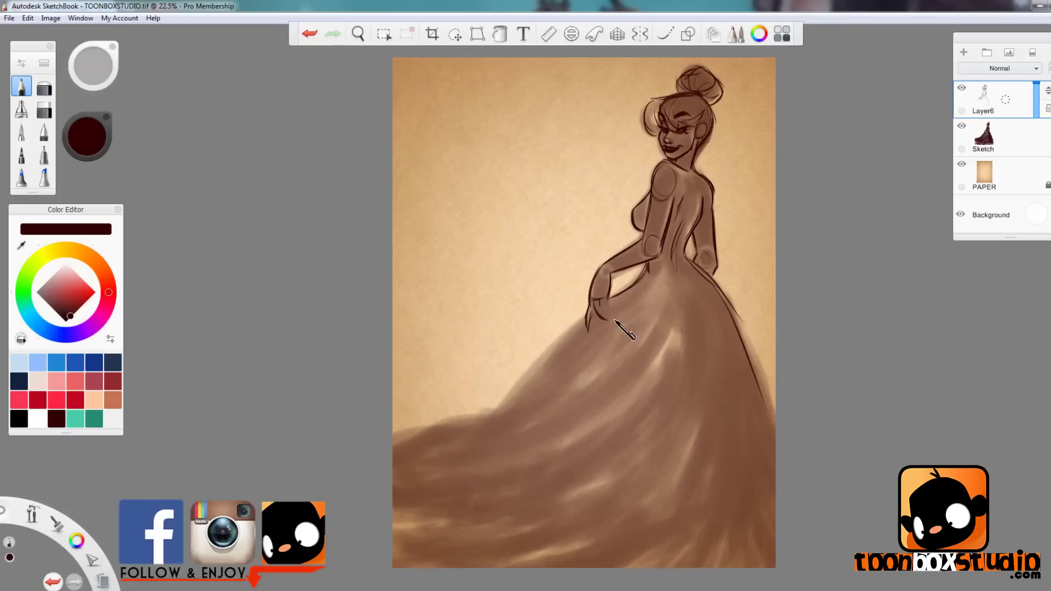
{"action": "key", "text": "space"}
{"action": "left_click_drag", "start_coordinate": [698, 210], "coordinate": [687, 194]}
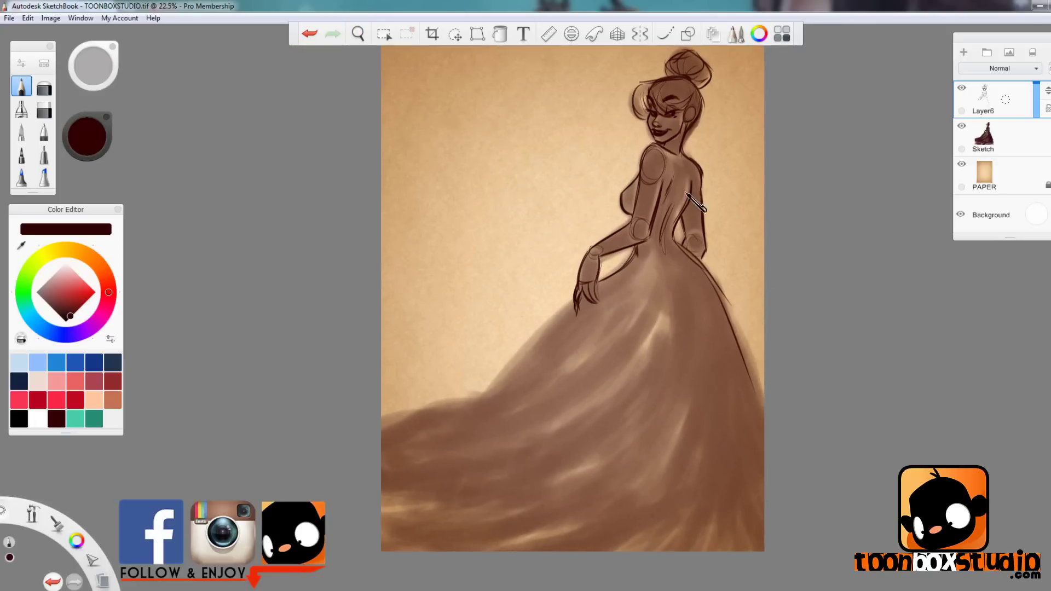
Undo the first skirt edge stroke and redraw the skirt's left contour and the train's upper edge.
{"action": "left_click_drag", "start_coordinate": [590, 330], "coordinate": [382, 405]}
{"action": "key", "text": "ctrl+z"}
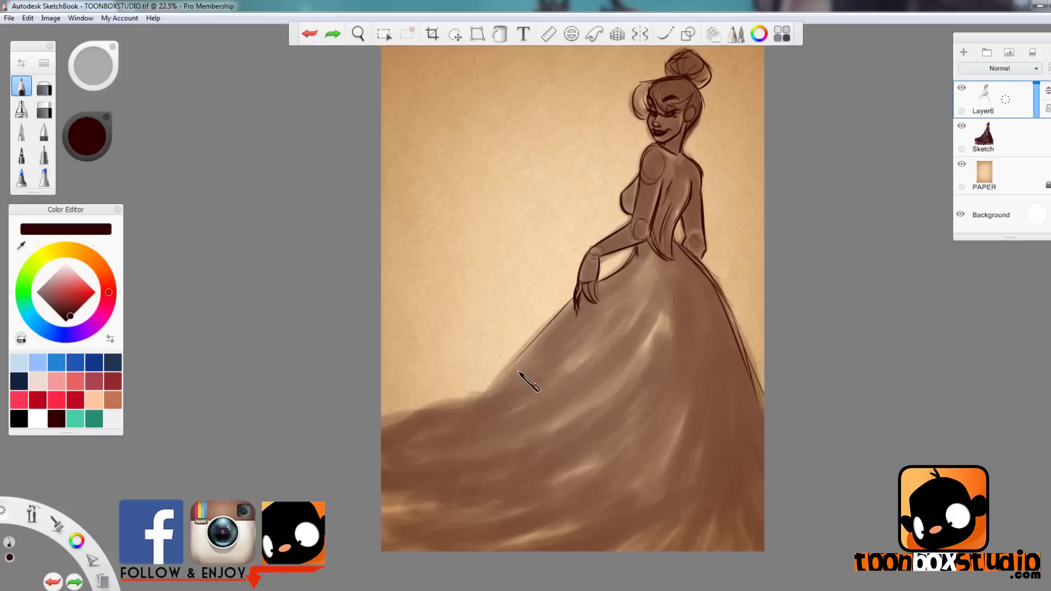
{"action": "left_click_drag", "start_coordinate": [572, 299], "coordinate": [466, 404]}
{"action": "left_click_drag", "start_coordinate": [561, 356], "coordinate": [382, 405]}
{"action": "left_click_drag", "start_coordinate": [480, 405], "coordinate": [382, 425]}
Draw long flowing fold lines from the waist across the train and down the skirt to the hem.
{"action": "left_click_drag", "start_coordinate": [384, 471], "coordinate": [679, 328]}
{"action": "left_click_drag", "start_coordinate": [700, 525], "coordinate": [706, 301]}
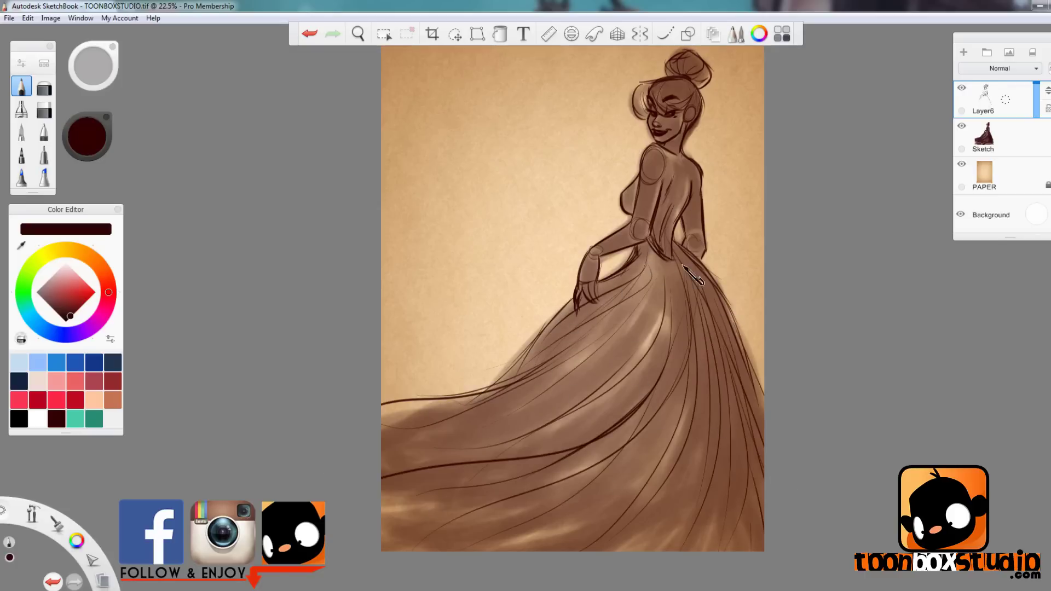
{"action": "left_click_drag", "start_coordinate": [721, 286], "coordinate": [755, 394]}
{"action": "left_click_drag", "start_coordinate": [690, 285], "coordinate": [581, 535]}
{"action": "left_click_drag", "start_coordinate": [651, 334], "coordinate": [382, 454]}
{"action": "left_click_drag", "start_coordinate": [661, 334], "coordinate": [396, 450]}
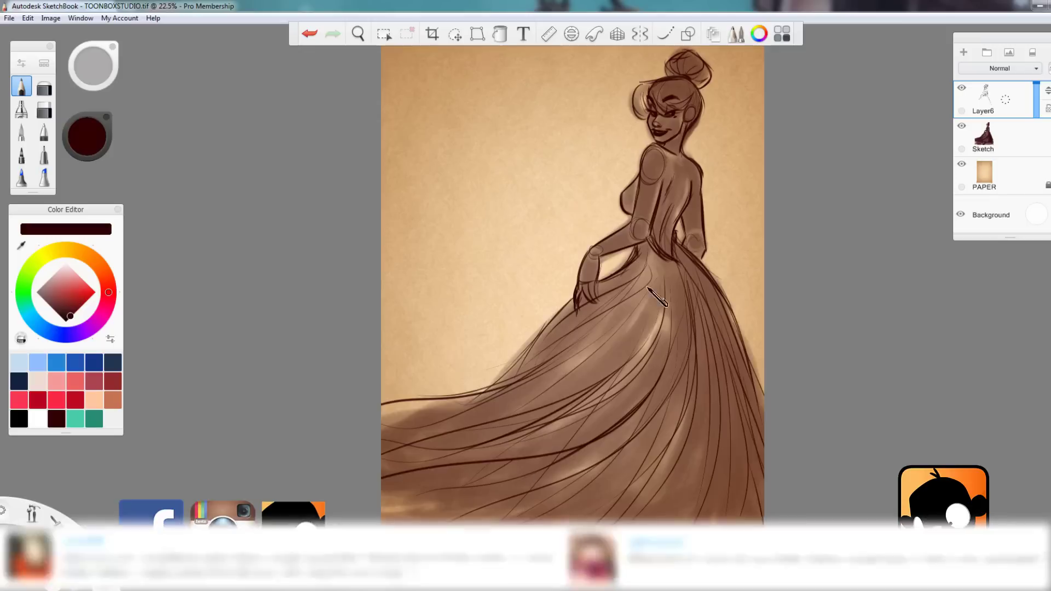
{"action": "left_click_drag", "start_coordinate": [695, 328], "coordinate": [739, 509]}
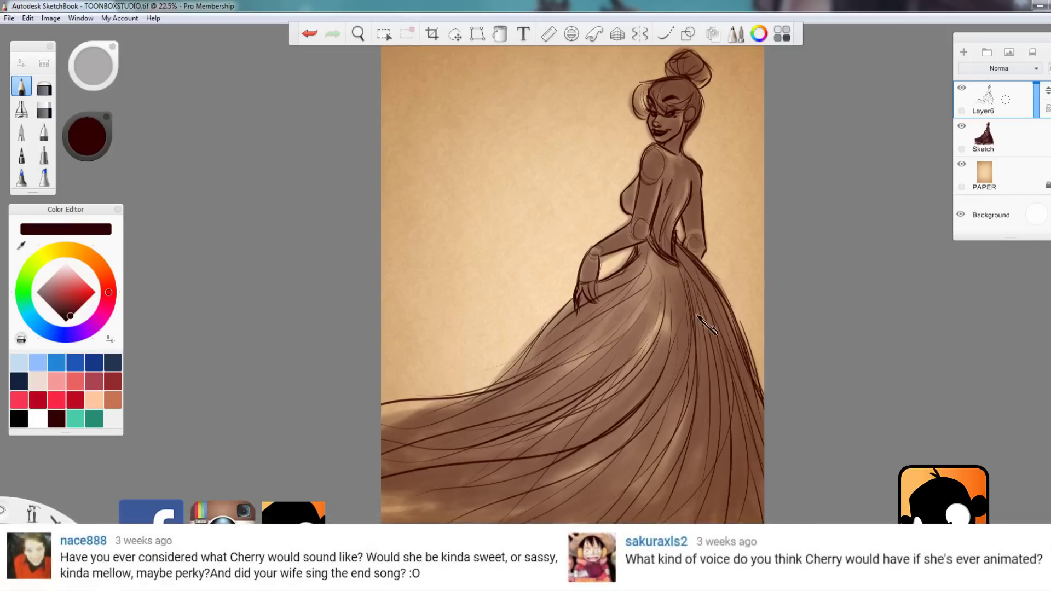
Clean up the brown pencil lines around the near wrist, the waist and the far arm.
{"action": "scroll", "coordinate": [594, 295], "scroll_direction": "up", "scroll_amount": 4}
{"action": "key", "text": "e"}
{"action": "mouse_move", "coordinate": [582, 241]}
{"action": "left_mouse_down"}
{"action": "mouse_move", "coordinate": [586, 300]}
{"action": "mouse_move", "coordinate": [594, 229]}
{"action": "left_mouse_up"}
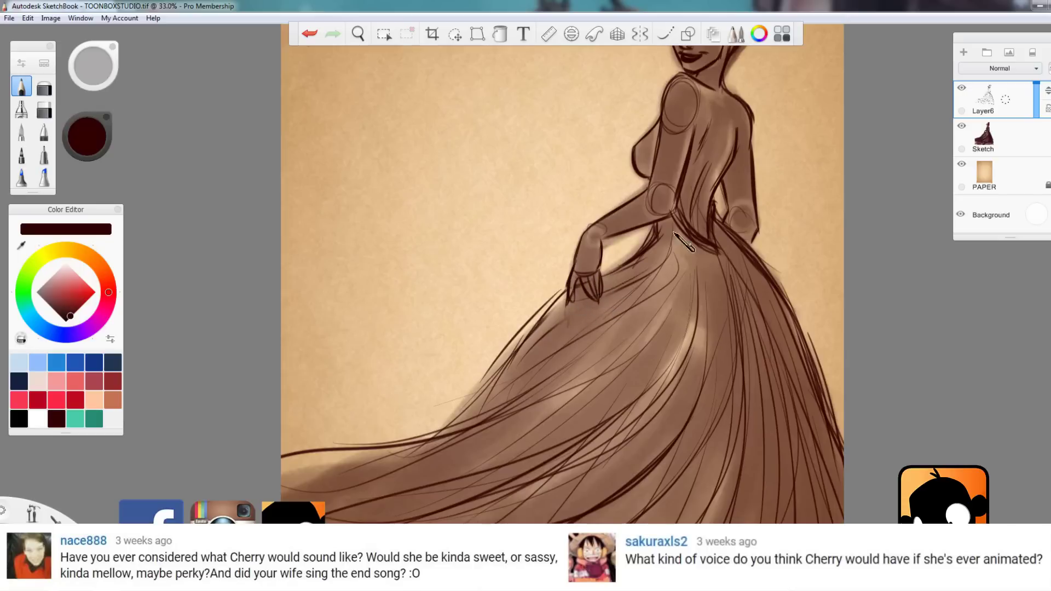
{"action": "scroll", "coordinate": [718, 235], "scroll_direction": "down", "scroll_amount": 2}
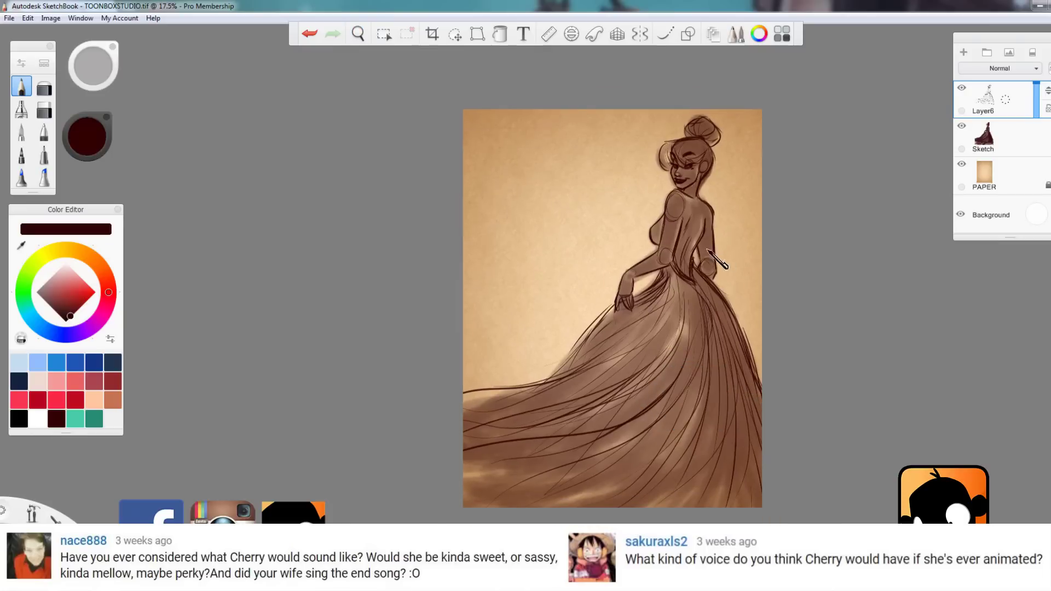
{"action": "key", "text": "space"}
{"action": "left_click_drag", "start_coordinate": [732, 291], "coordinate": [647, 304]}
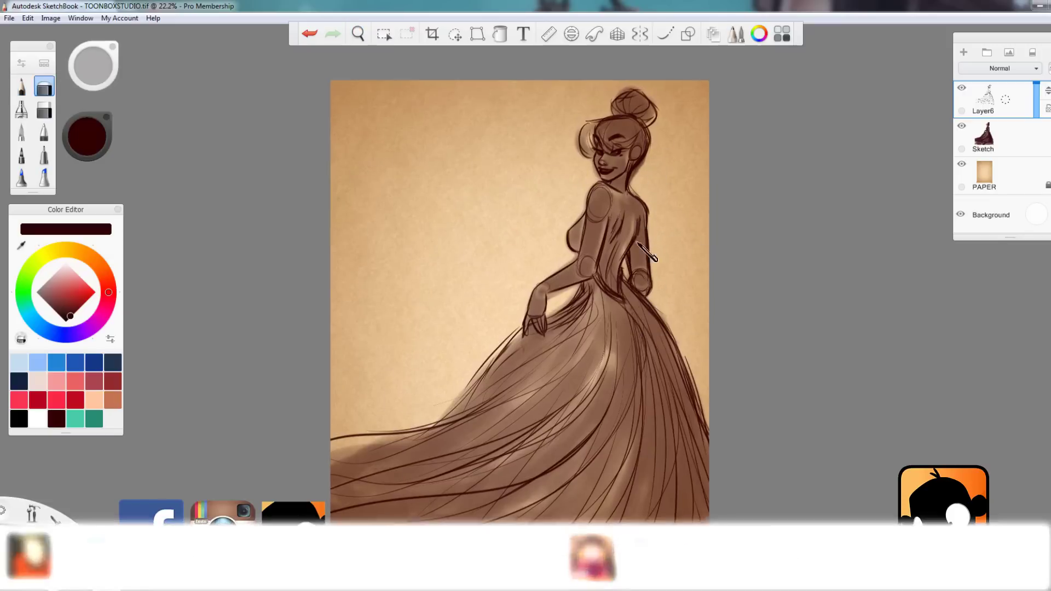
{"action": "key", "text": "e"}
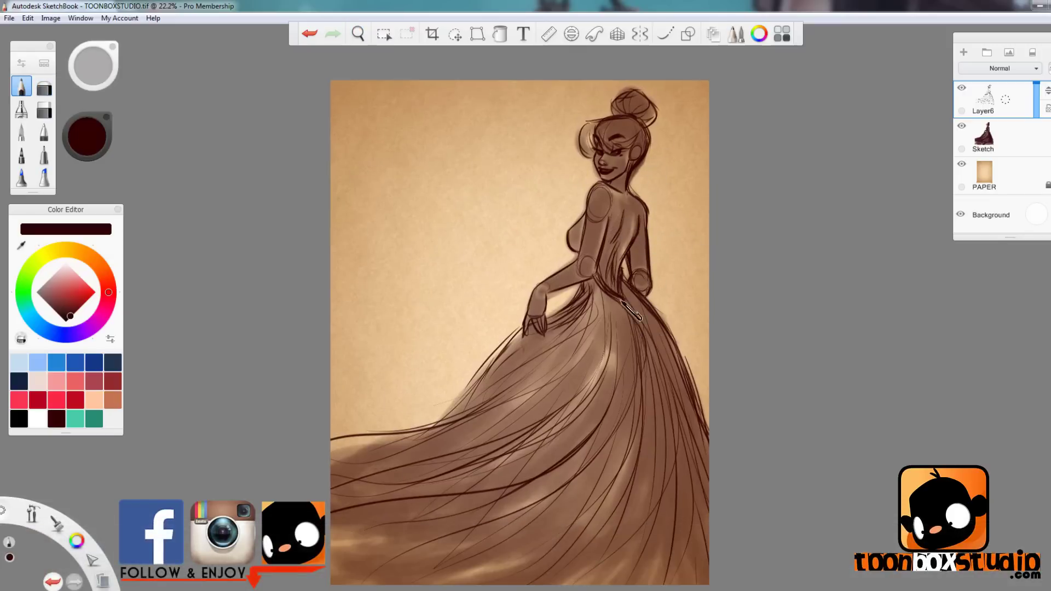
{"action": "scroll", "coordinate": [704, 359], "scroll_direction": "down", "scroll_amount": 1}
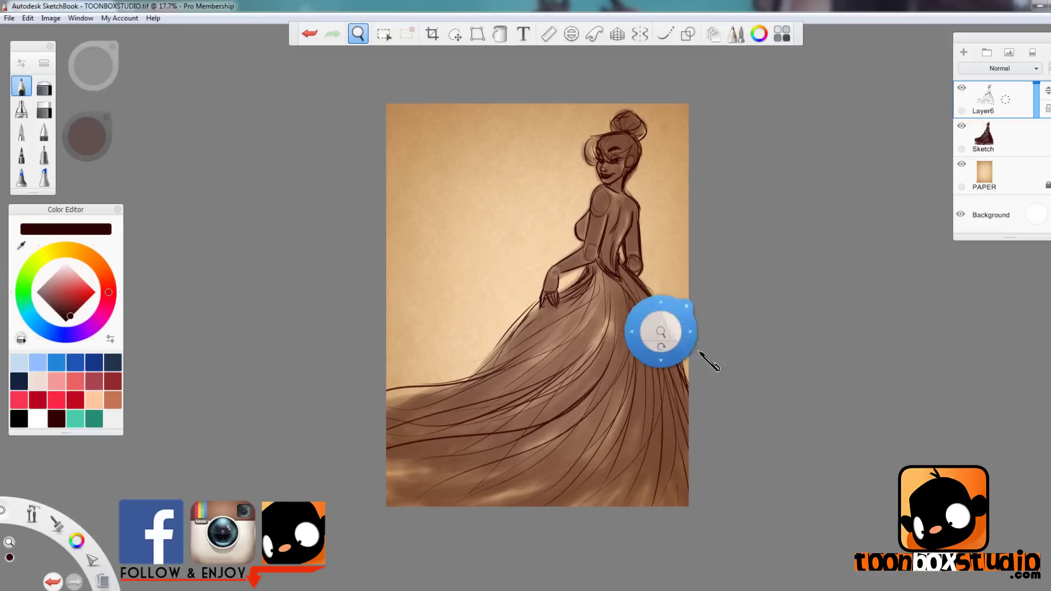
{"action": "scroll", "coordinate": [699, 403], "scroll_direction": "up", "scroll_amount": 1}
{"action": "scroll", "coordinate": [763, 412], "scroll_direction": "up", "scroll_amount": 1}
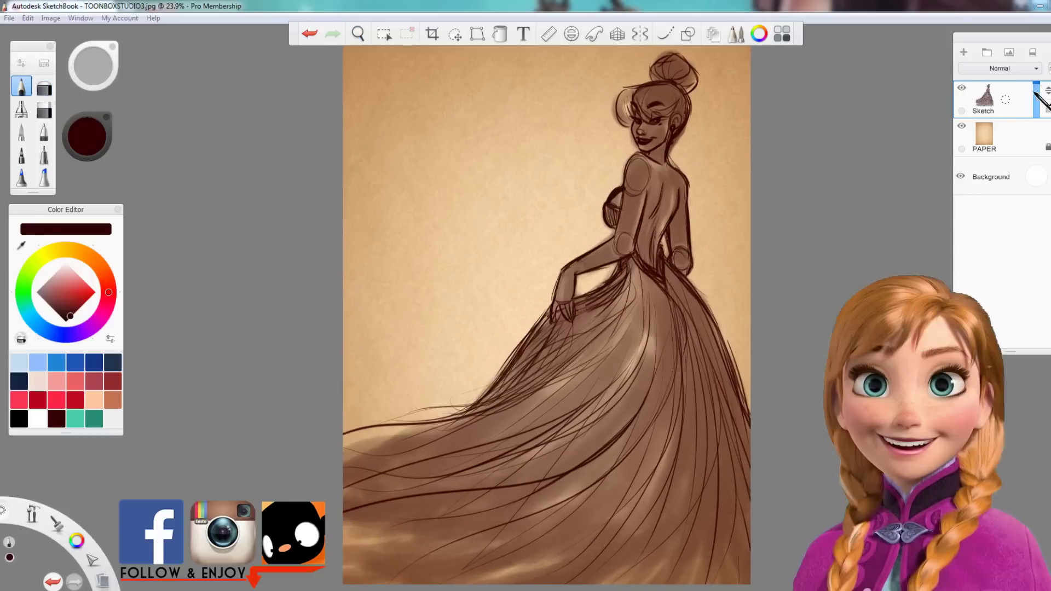
Fade the Sketch layer, add a new layer above it and choose black as the drawing color.
{"action": "left_click", "coordinate": [21, 419]}
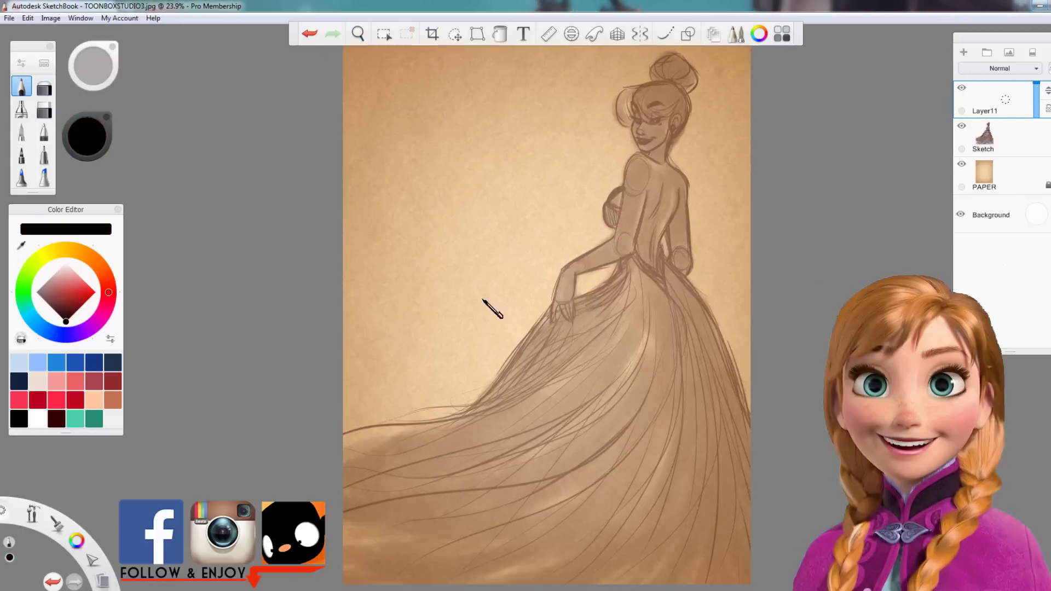
{"action": "scroll", "coordinate": [664, 270], "scroll_direction": "up", "scroll_amount": 5}
{"action": "key", "text": "ctrl+z"}
{"action": "scroll", "coordinate": [704, 347], "scroll_direction": "up", "scroll_amount": 2}
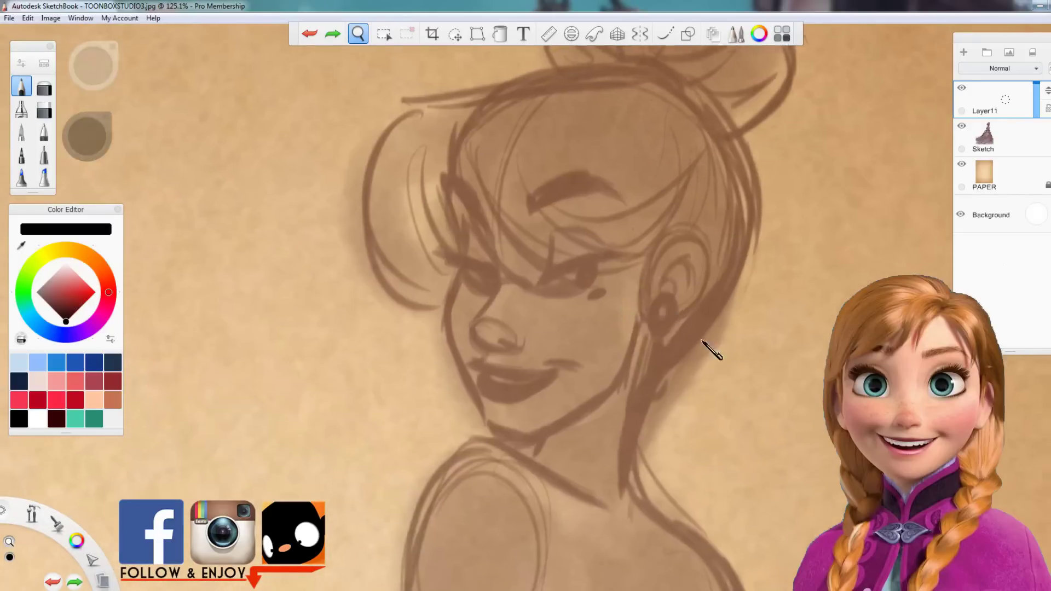
Ink the near eye in black with a winged upper lash line, a filled iris and the beauty mark below.
{"action": "left_click_drag", "start_coordinate": [550, 300], "coordinate": [635, 259]}
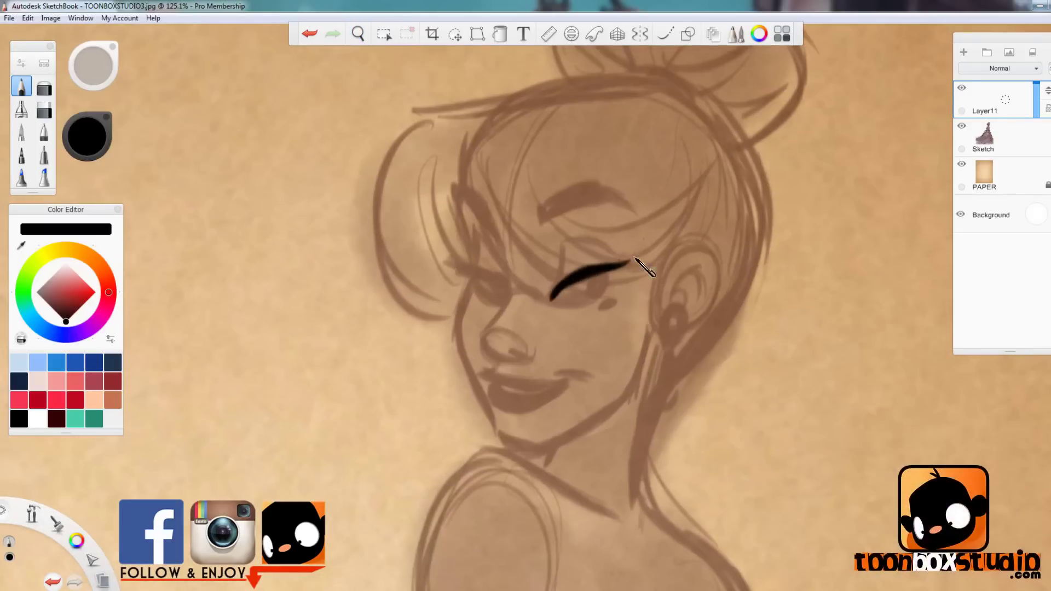
{"action": "key", "text": "e"}
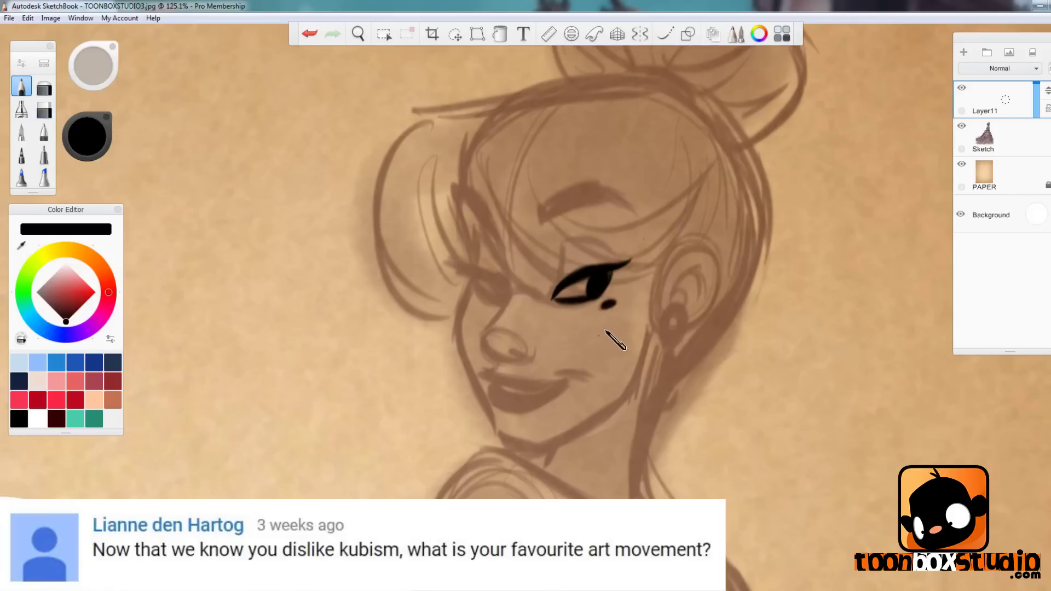
{"action": "key", "text": "ctrl+z"}
Ink the far eye with its iris, winged upper lash and lower lid, trimming the edges with the eraser.
{"action": "left_click_drag", "start_coordinate": [503, 296], "coordinate": [499, 279]}
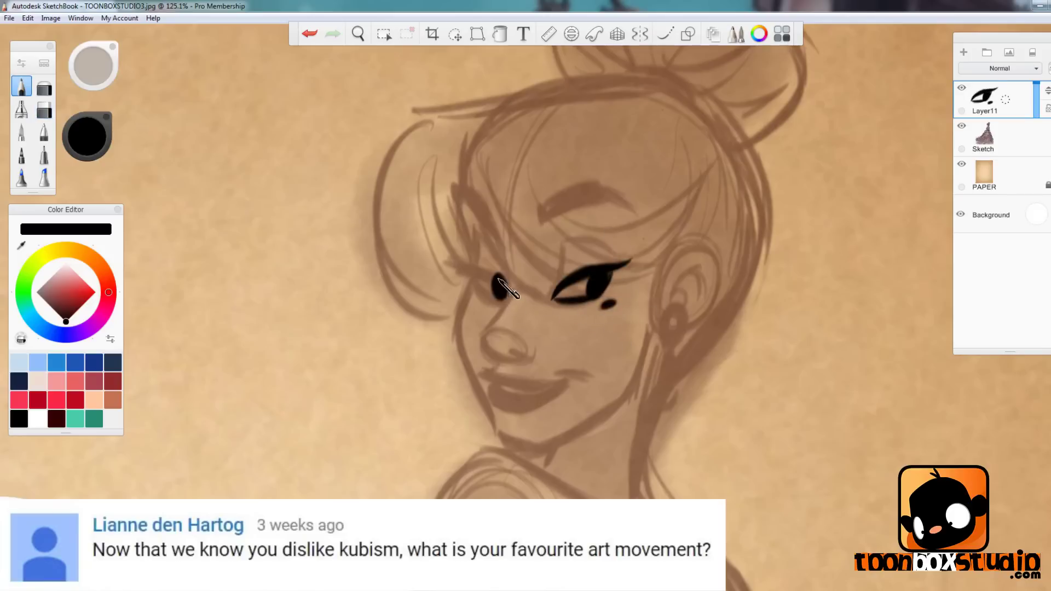
{"action": "key", "text": "e"}
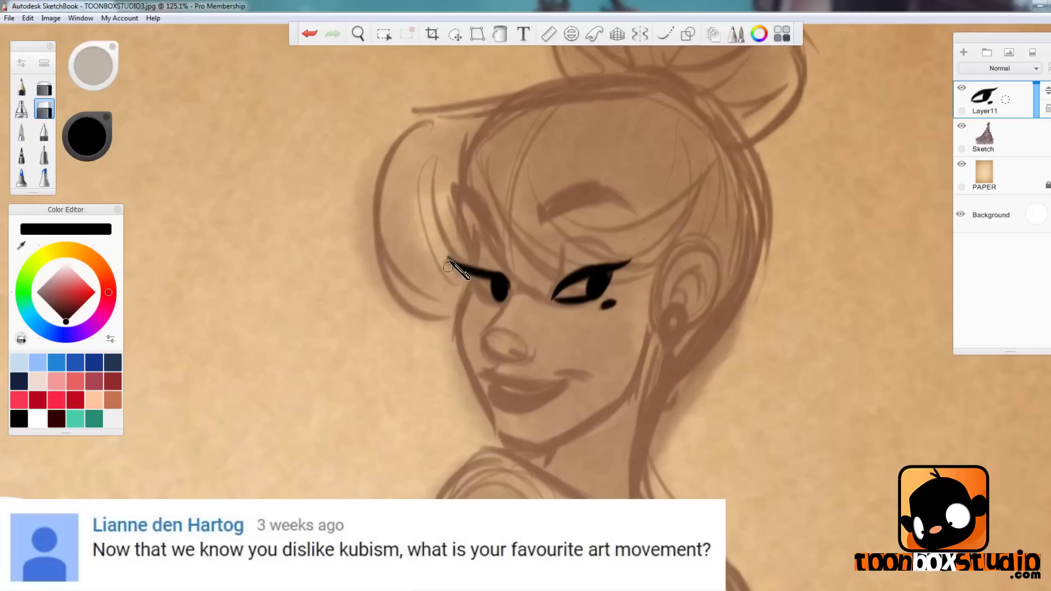
{"action": "key", "text": "e"}
{"action": "mouse_move", "coordinate": [474, 277]}
{"action": "left_mouse_down"}
{"action": "mouse_move", "coordinate": [490, 295]}
{"action": "mouse_move", "coordinate": [478, 291]}
{"action": "left_mouse_up"}
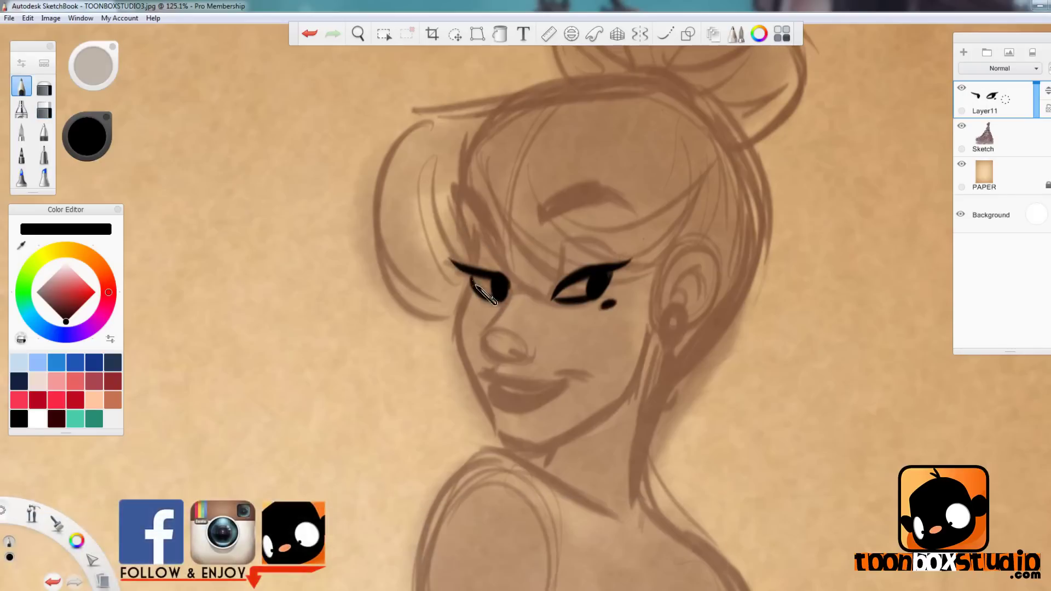
{"action": "key", "text": "ctrl+z"}
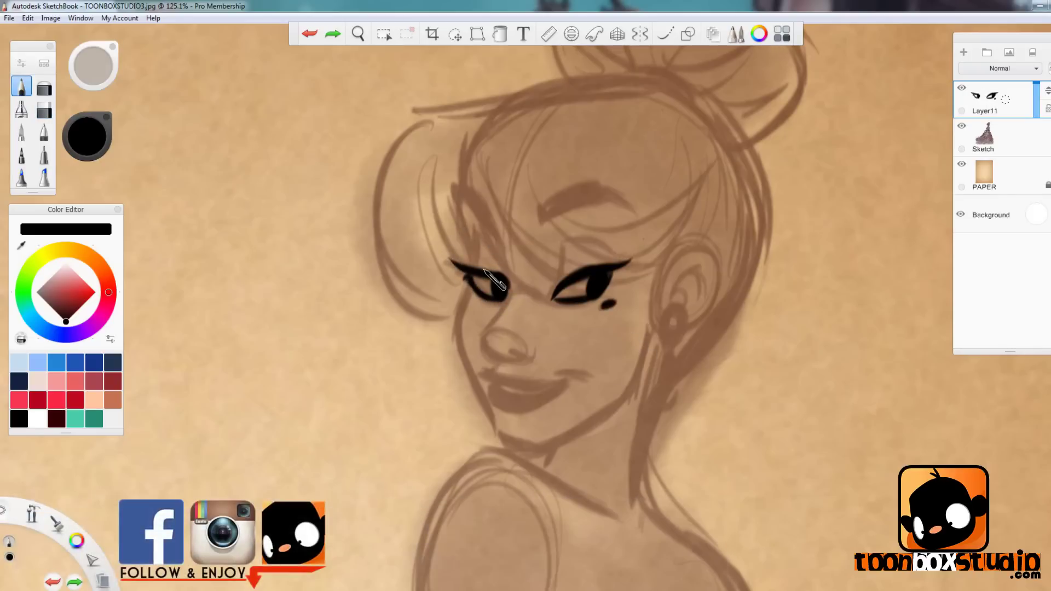
{"action": "key", "text": "e"}
{"action": "key", "text": "e"}
{"action": "left_click_drag", "start_coordinate": [474, 277], "coordinate": [491, 279]}
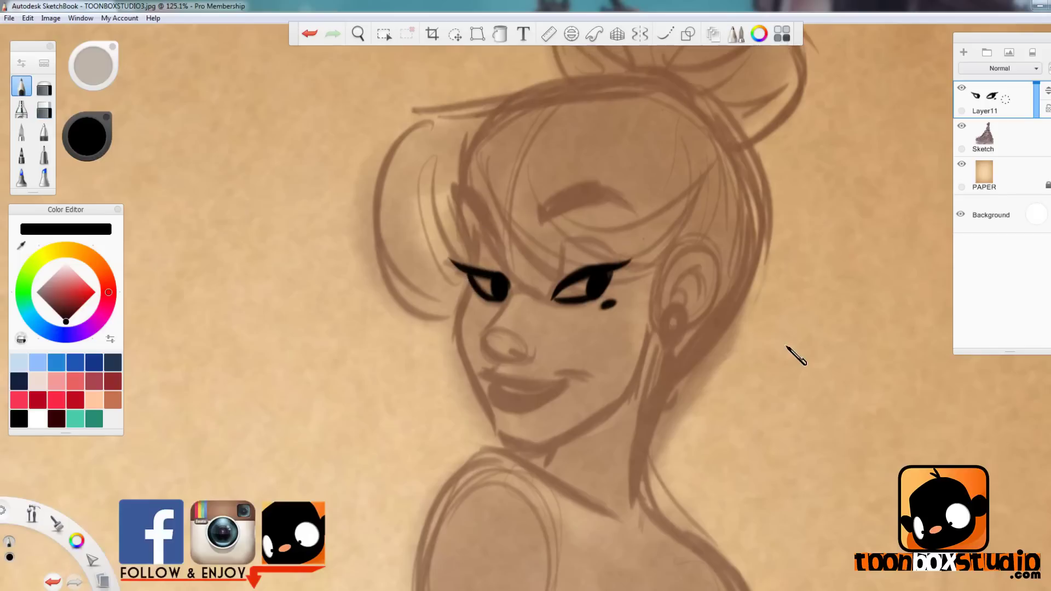
Draw both thick arched eyebrows in black and trim the lower end of the far one.
{"action": "key", "text": "e"}
{"action": "key", "text": "e"}
{"action": "mouse_move", "coordinate": [542, 217]}
{"action": "left_mouse_down"}
{"action": "mouse_move", "coordinate": [640, 217]}
{"action": "mouse_move", "coordinate": [574, 212]}
{"action": "left_mouse_up"}
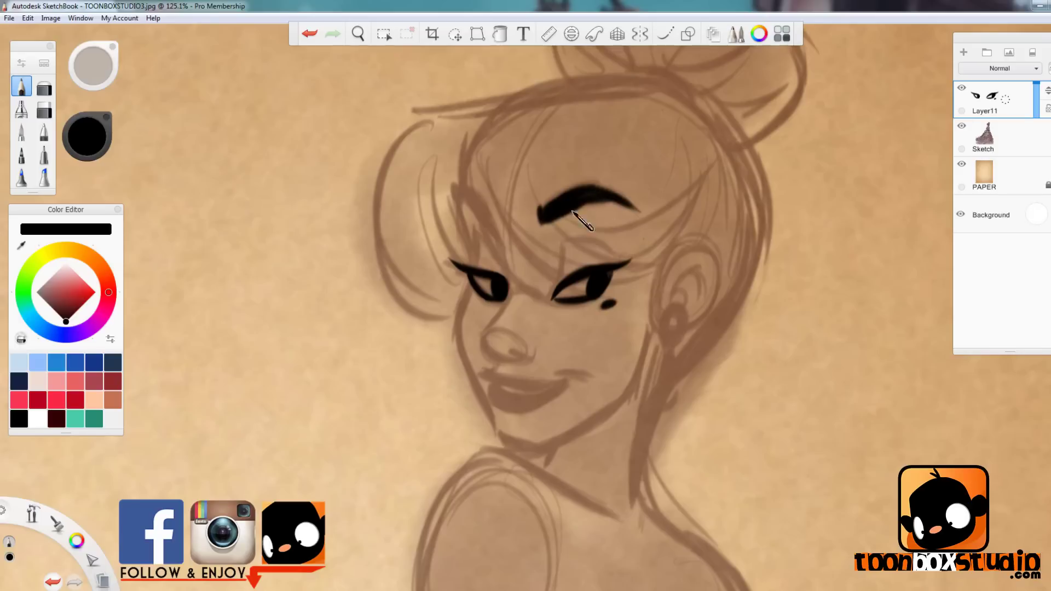
{"action": "left_click_drag", "start_coordinate": [502, 241], "coordinate": [465, 198]}
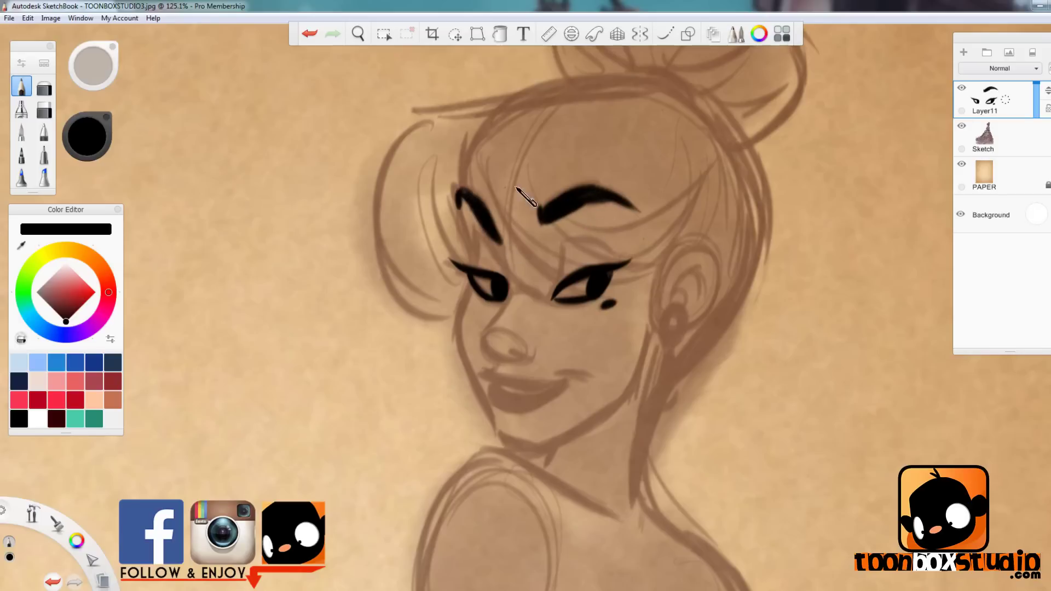
{"action": "key", "text": "e"}
{"action": "key", "text": "e"}
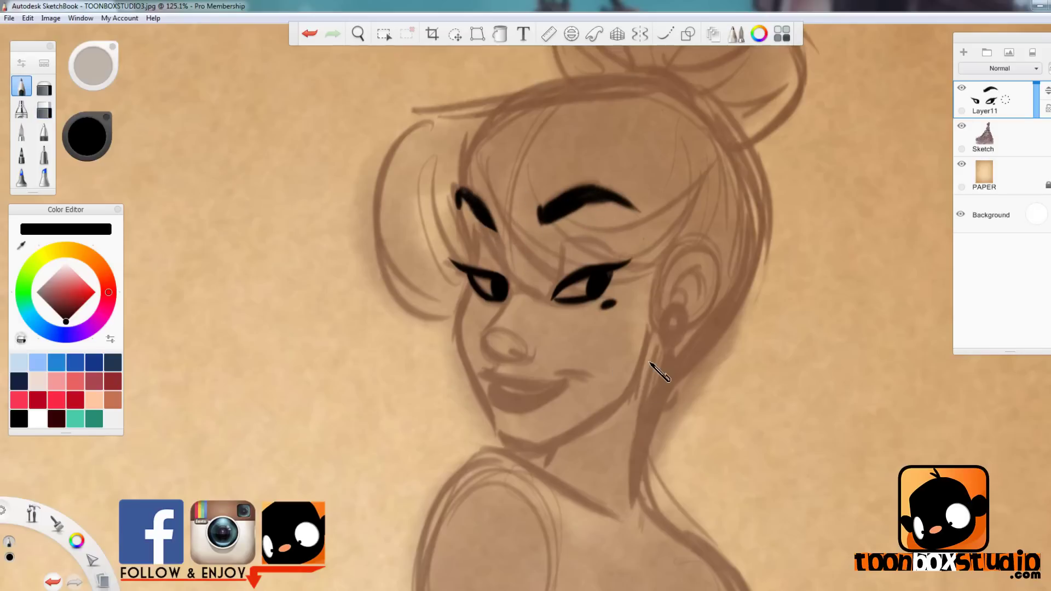
Add a new layer directly above the Sketch layer and ink the nose's bridge, tip and nostril on it.
{"action": "left_click", "coordinate": [984, 134]}
{"action": "left_click", "coordinate": [963, 52]}
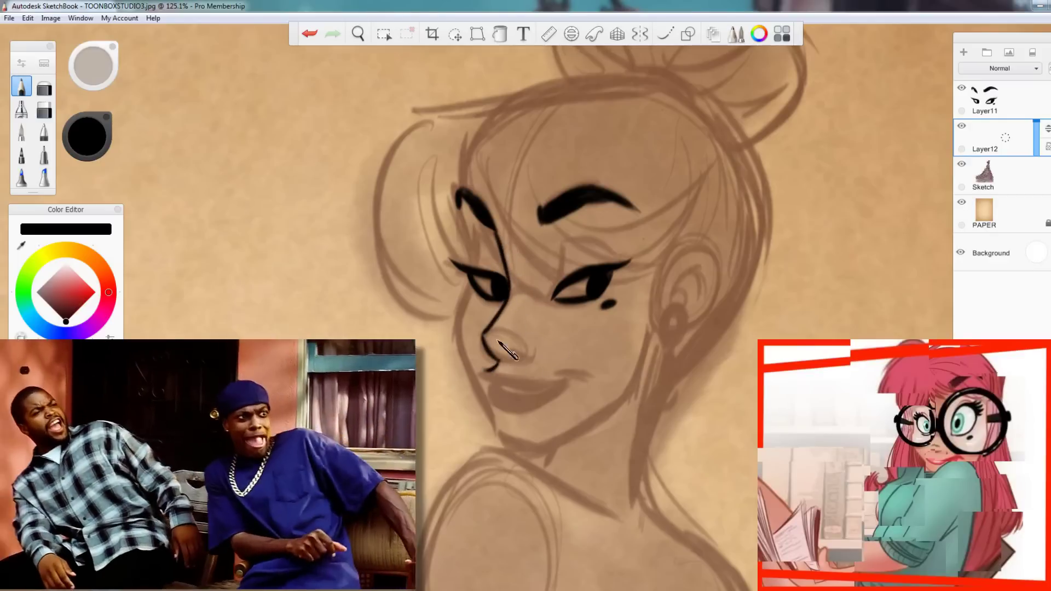
{"action": "left_click_drag", "start_coordinate": [484, 345], "coordinate": [516, 357]}
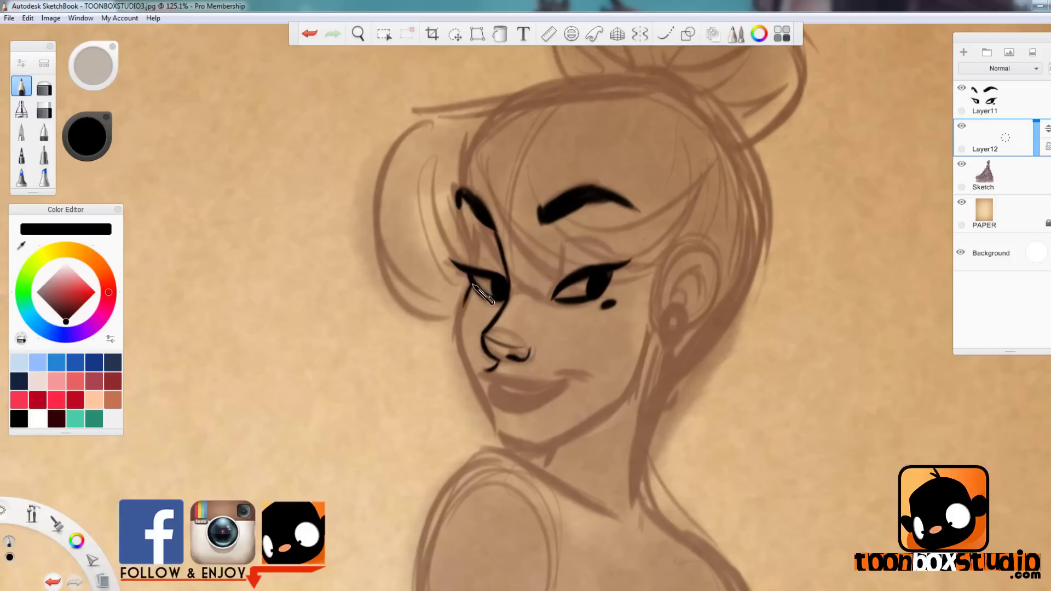
Ink the far cheek contour, the smiling lips and the jawline from the chin toward the ear.
{"action": "left_click_drag", "start_coordinate": [472, 284], "coordinate": [460, 336]}
{"action": "left_click_drag", "start_coordinate": [492, 376], "coordinate": [532, 384]}
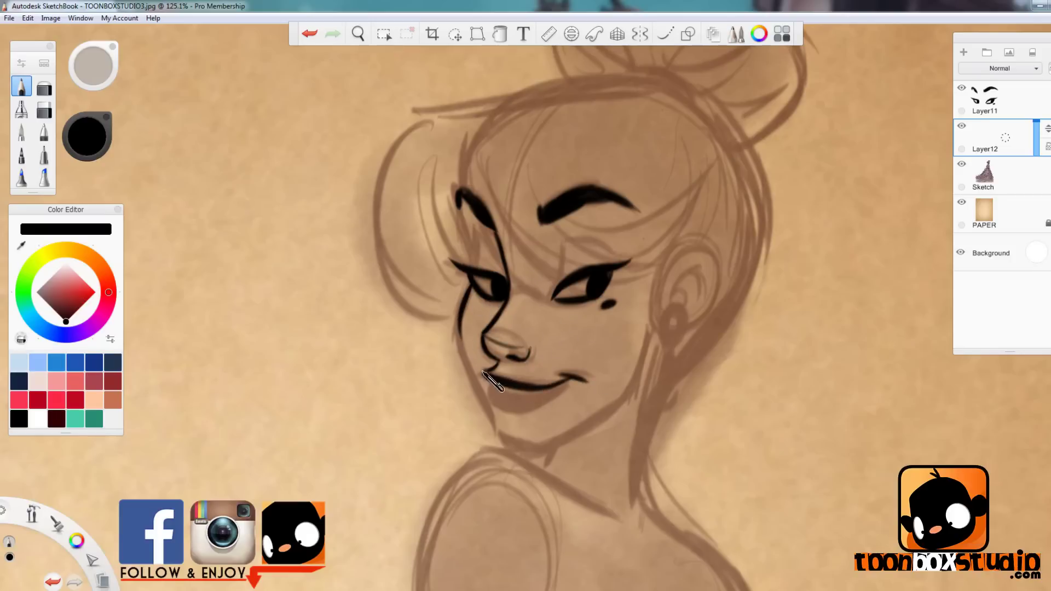
{"action": "mouse_move", "coordinate": [491, 383]}
{"action": "left_mouse_down"}
{"action": "mouse_move", "coordinate": [518, 410]}
{"action": "mouse_move", "coordinate": [531, 406]}
{"action": "left_mouse_up"}
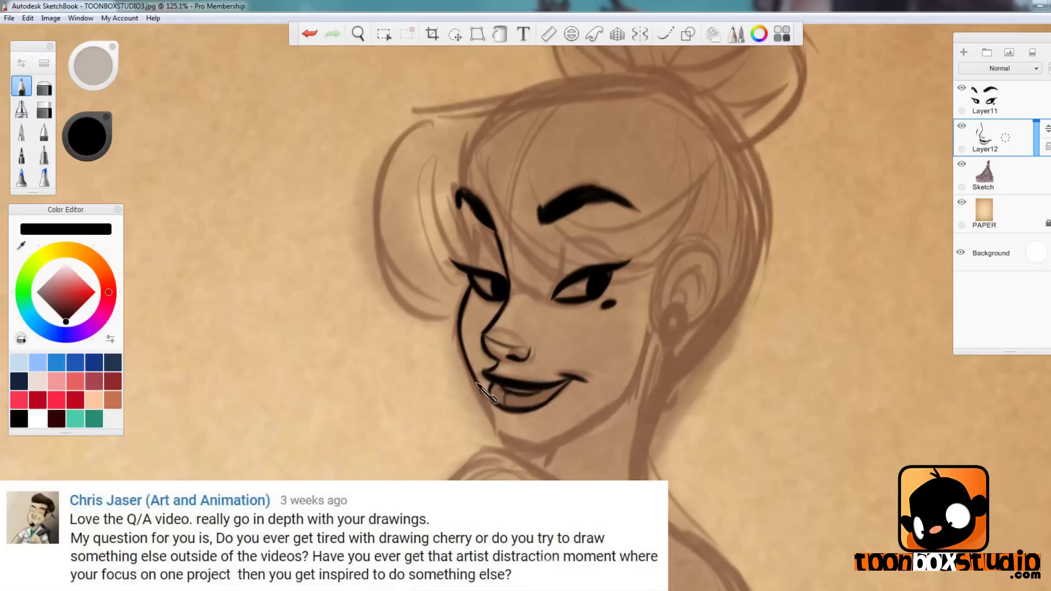
{"action": "left_click_drag", "start_coordinate": [534, 445], "coordinate": [629, 396]}
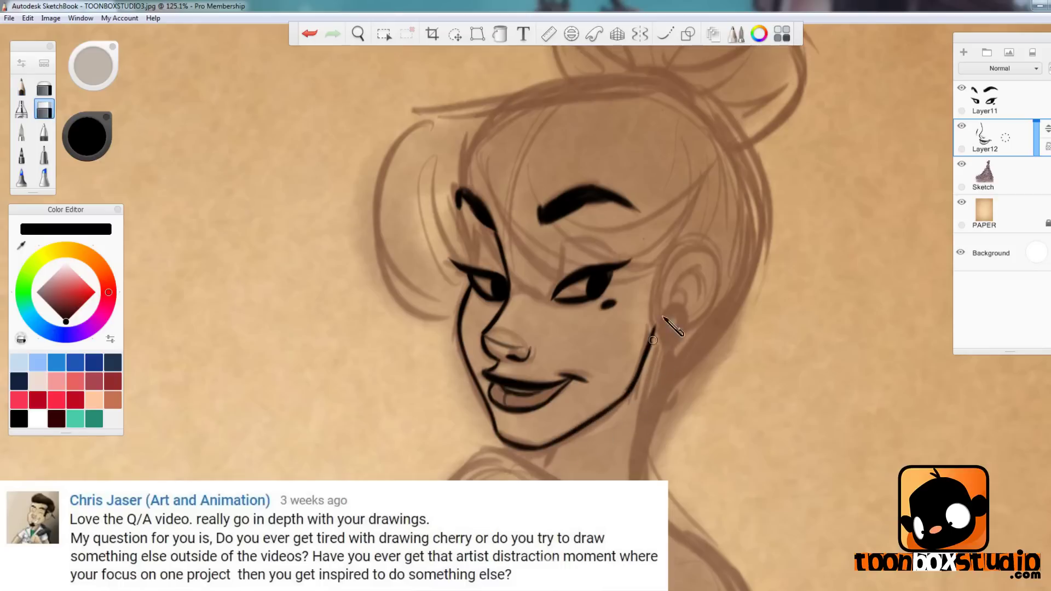
Draw the eyelid creases and inner lid lines above both eyes.
{"action": "left_click_drag", "start_coordinate": [564, 244], "coordinate": [554, 295]}
{"action": "left_click_drag", "start_coordinate": [561, 235], "coordinate": [605, 242]}
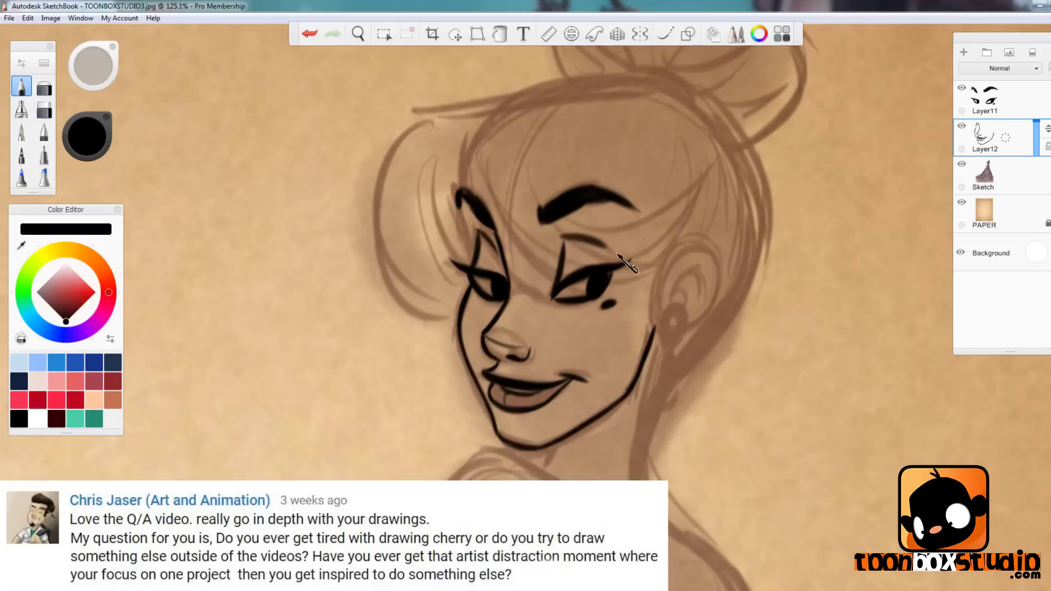
{"action": "left_click_drag", "start_coordinate": [464, 219], "coordinate": [476, 248]}
Ink the ear's outer contour and its inner folds, undoing and redrawing a stray stroke.
{"action": "mouse_move", "coordinate": [664, 270]}
{"action": "left_mouse_down"}
{"action": "mouse_move", "coordinate": [716, 259]}
{"action": "mouse_move", "coordinate": [659, 331]}
{"action": "mouse_move", "coordinate": [711, 308]}
{"action": "left_mouse_up"}
{"action": "key", "text": "ctrl+z"}
{"action": "mouse_move", "coordinate": [691, 265]}
{"action": "left_mouse_down"}
{"action": "mouse_move", "coordinate": [675, 308]}
{"action": "mouse_move", "coordinate": [677, 292]}
{"action": "mouse_move", "coordinate": [692, 313]}
{"action": "left_mouse_up"}
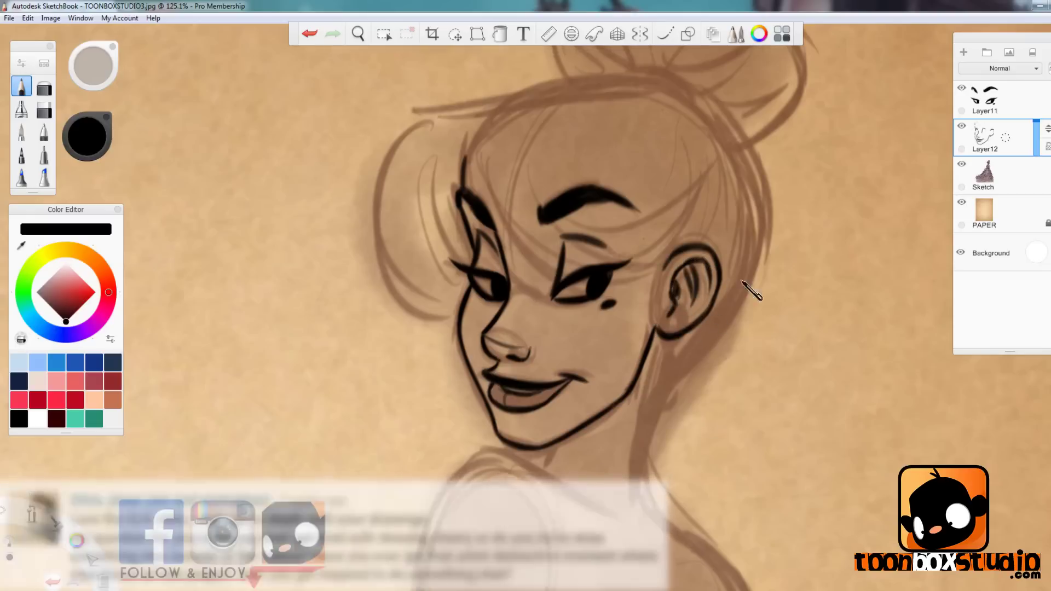
Ink the back of the neck from below the ear down to the shoulder.
{"action": "key", "text": "space"}
{"action": "mouse_move", "coordinate": [691, 376]}
{"action": "left_mouse_down"}
{"action": "mouse_move", "coordinate": [699, 386]}
{"action": "mouse_move", "coordinate": [694, 359]}
{"action": "left_mouse_up"}
{"action": "left_click_drag", "start_coordinate": [659, 251], "coordinate": [634, 328]}
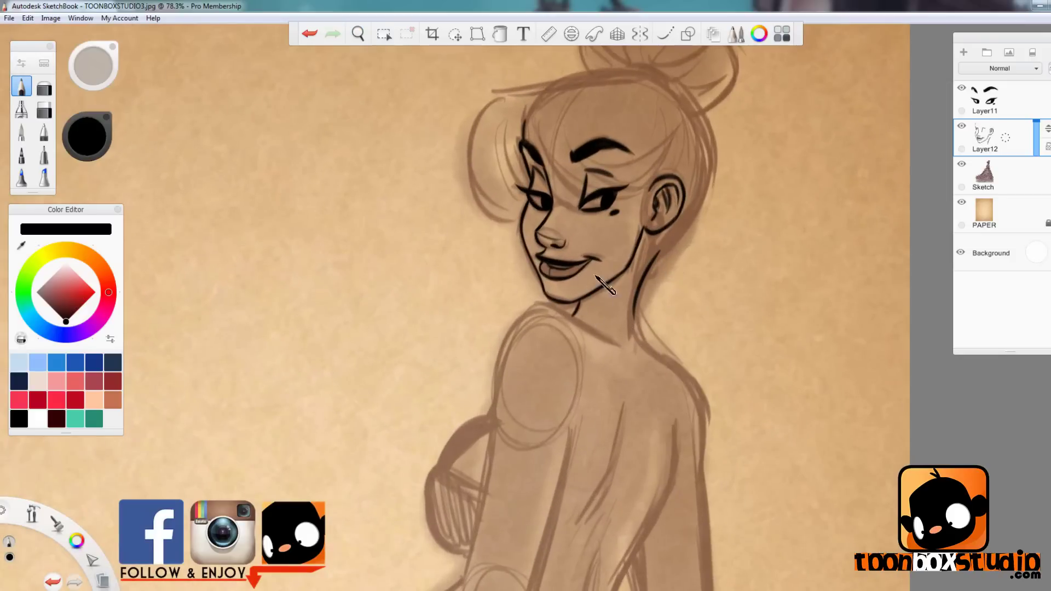
{"action": "key", "text": "e"}
{"action": "key", "text": "b"}
{"action": "left_click_drag", "start_coordinate": [636, 322], "coordinate": [642, 345]}
Ink the near shoulder line below the chin and both contours of the near upper arm.
{"action": "key", "text": "space"}
{"action": "mouse_move", "coordinate": [601, 290]}
{"action": "left_mouse_down"}
{"action": "mouse_move", "coordinate": [602, 261]}
{"action": "mouse_move", "coordinate": [561, 301]}
{"action": "left_mouse_up"}
{"action": "key", "text": "space"}
{"action": "left_click_drag", "start_coordinate": [654, 378], "coordinate": [684, 382]}
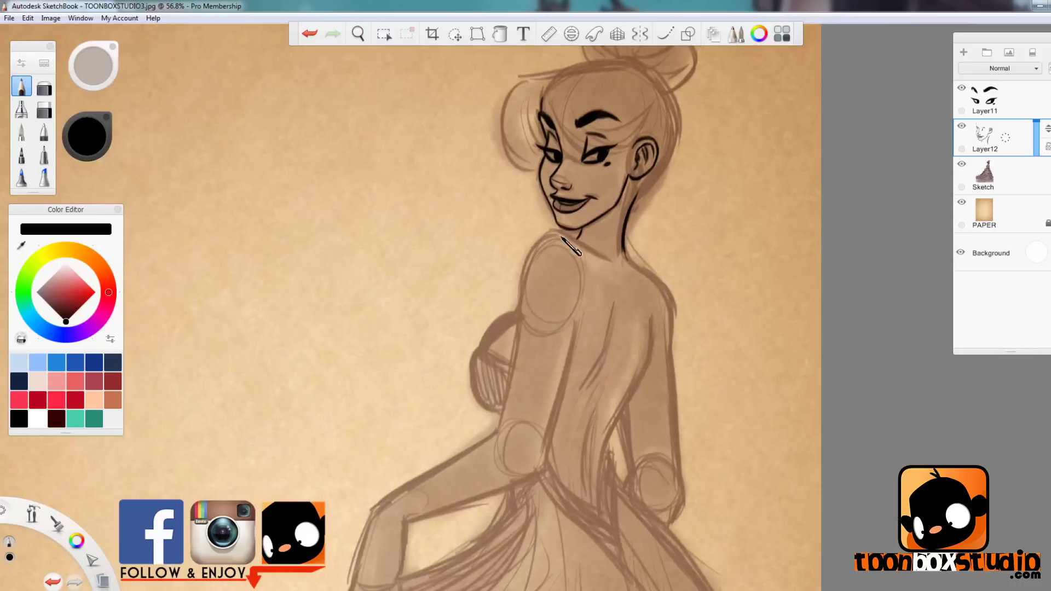
{"action": "mouse_move", "coordinate": [568, 234]}
{"action": "left_mouse_down"}
{"action": "mouse_move", "coordinate": [520, 329]}
{"action": "mouse_move", "coordinate": [566, 230]}
{"action": "left_mouse_up"}
{"action": "key", "text": "space"}
{"action": "left_click_drag", "start_coordinate": [567, 196], "coordinate": [541, 325]}
{"action": "left_click_drag", "start_coordinate": [621, 212], "coordinate": [584, 354]}
Ink the shoulder blade crease, the spine lines and the curved back contour down to the waist.
{"action": "left_click_drag", "start_coordinate": [641, 262], "coordinate": [624, 282]}
{"action": "key", "text": "space"}
{"action": "left_click_drag", "start_coordinate": [760, 418], "coordinate": [818, 361]}
{"action": "left_click_drag", "start_coordinate": [753, 155], "coordinate": [706, 312]}
{"action": "mouse_move", "coordinate": [696, 242]}
{"action": "left_mouse_down"}
{"action": "mouse_move", "coordinate": [686, 336]}
{"action": "mouse_move", "coordinate": [687, 327]}
{"action": "left_mouse_up"}
Ink the upper and lower contours of the near forearm from elbow to wrist, redoing the faulty upper stroke.
{"action": "key", "text": "space"}
{"action": "left_click_drag", "start_coordinate": [812, 429], "coordinate": [870, 444]}
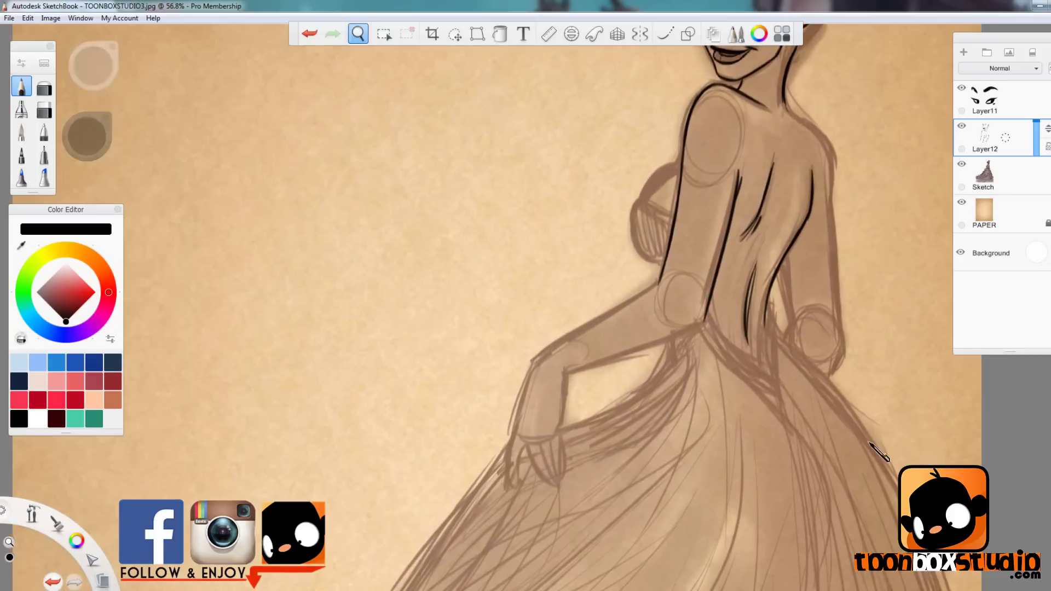
{"action": "left_click_drag", "start_coordinate": [535, 360], "coordinate": [626, 306]}
{"action": "left_click_drag", "start_coordinate": [575, 337], "coordinate": [660, 282]}
{"action": "key", "text": "ctrl+z"}
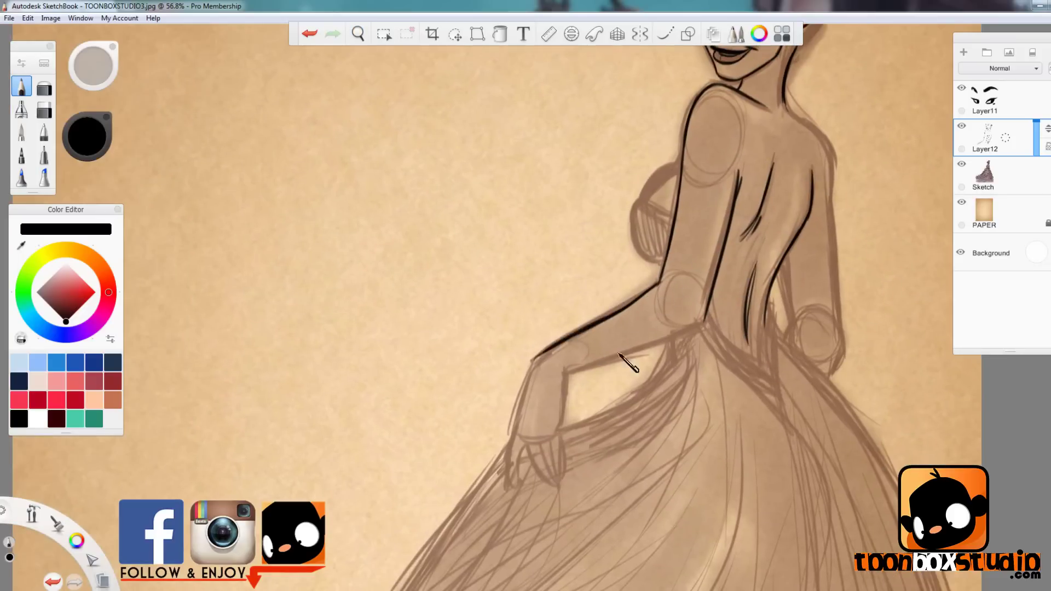
{"action": "left_click_drag", "start_coordinate": [568, 371], "coordinate": [703, 324]}
Ink the near hand with its wrist contours and the fingers resting on the skirt.
{"action": "key", "text": "space"}
{"action": "left_click_drag", "start_coordinate": [673, 421], "coordinate": [681, 276]}
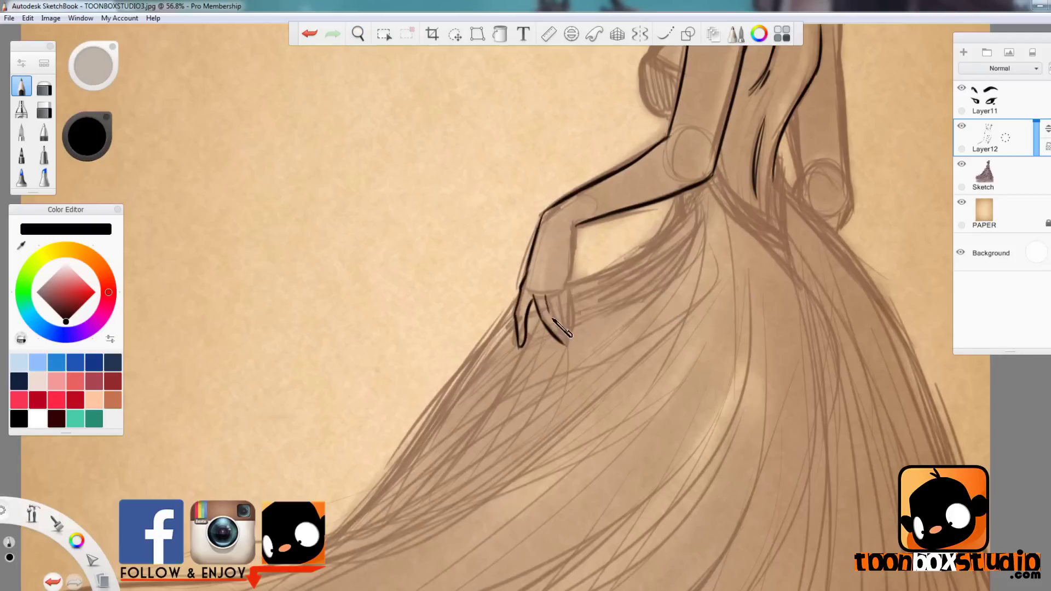
{"action": "left_click_drag", "start_coordinate": [567, 303], "coordinate": [575, 225]}
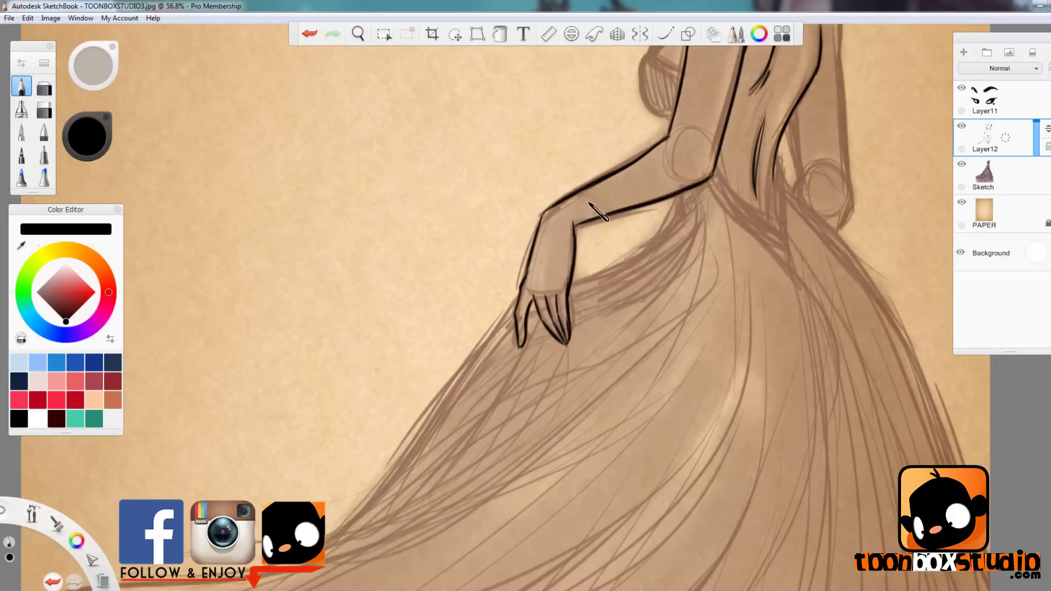
{"action": "key", "text": "e"}
{"action": "key", "text": "e"}
Undo the last stroke and ink the far shoulder and the far arm's contours down past the elbow.
{"action": "scroll", "coordinate": [596, 284], "scroll_direction": "down", "scroll_amount": 2}
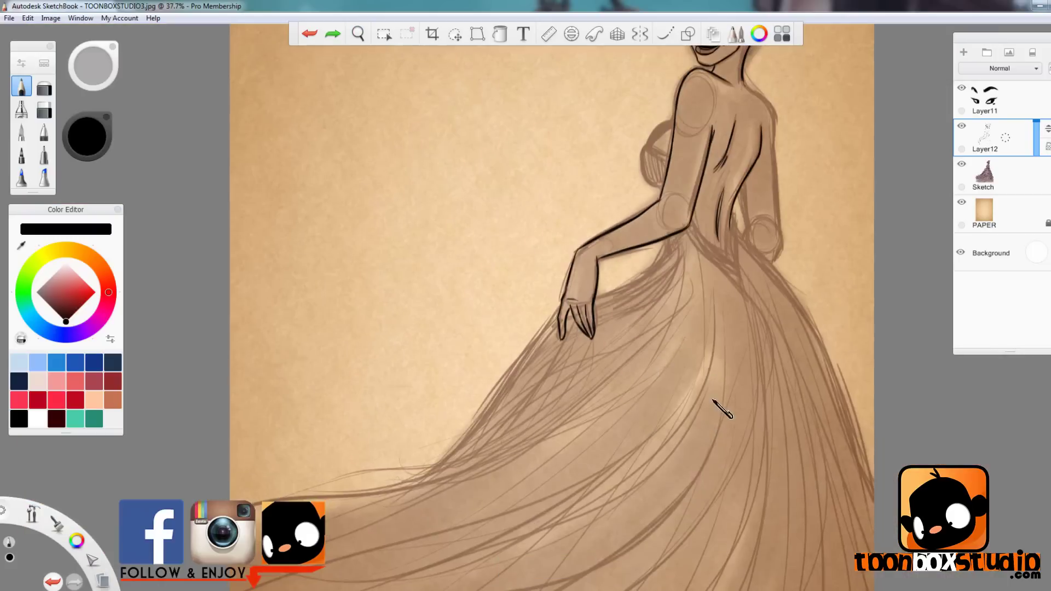
{"action": "key", "text": "ctrl+z"}
{"action": "scroll", "coordinate": [798, 305], "scroll_direction": "up", "scroll_amount": 2}
{"action": "left_click_drag", "start_coordinate": [535, 87], "coordinate": [578, 162]}
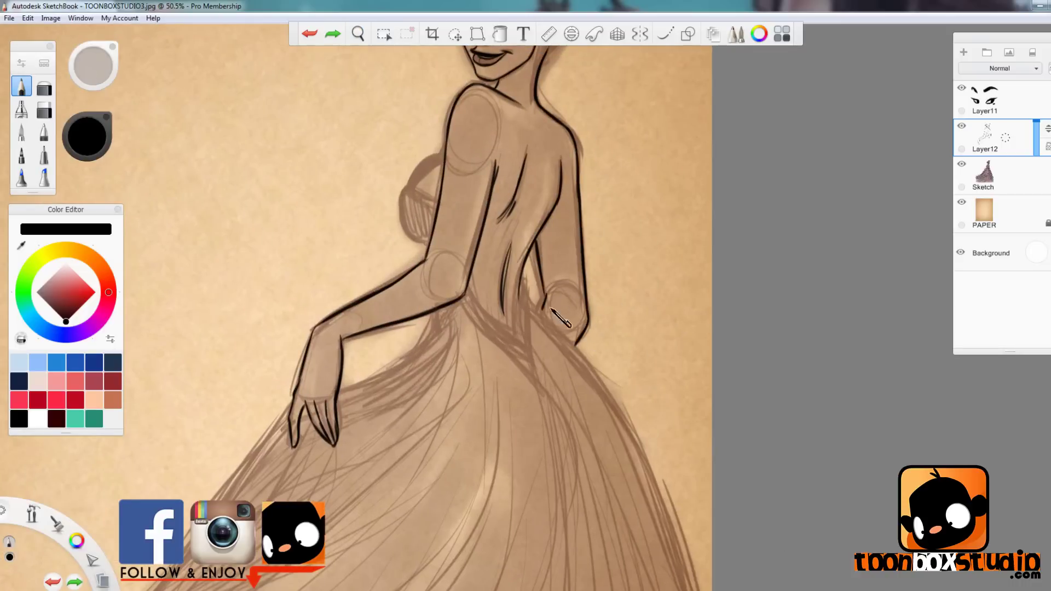
{"action": "left_click_drag", "start_coordinate": [632, 348], "coordinate": [690, 328]}
{"action": "left_click_drag", "start_coordinate": [529, 262], "coordinate": [521, 281]}
Ink the upper chest contour in front of the near arm and clean up where the two meet.
{"action": "key", "text": "e"}
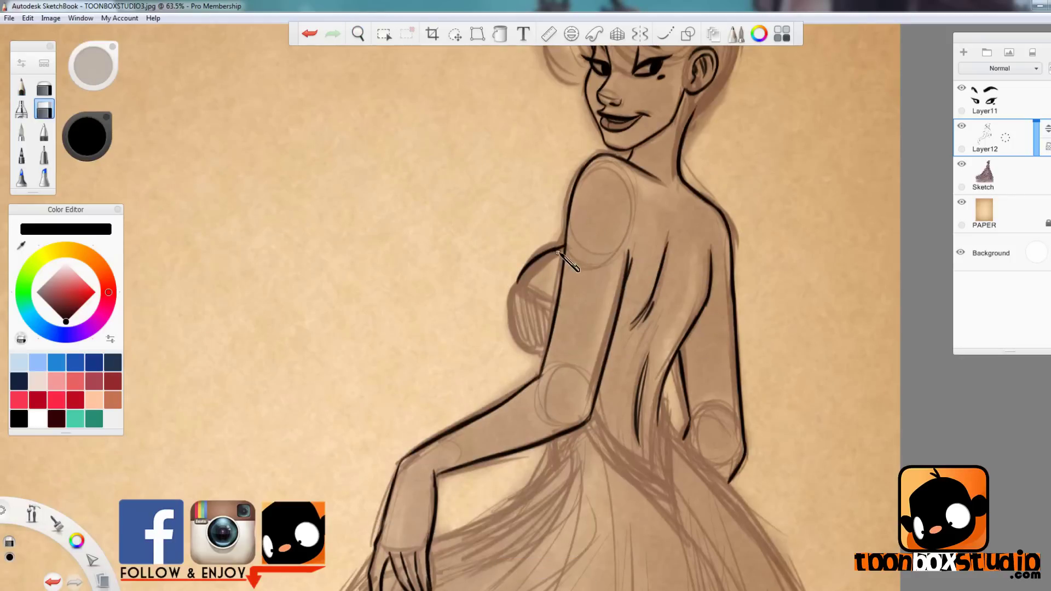
{"action": "key", "text": "b"}
{"action": "key", "text": "e"}
{"action": "key", "text": "b"}
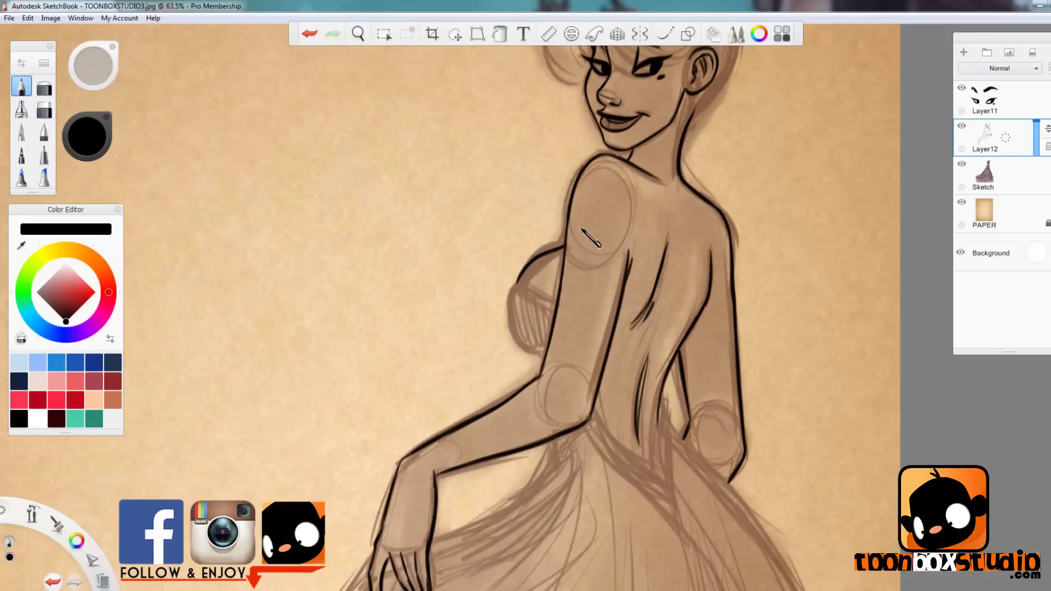
Add a new layer above the eyes layer and ink the hair contour from the forehead over the crown to the nape.
{"action": "key", "text": "space"}
{"action": "left_click_drag", "start_coordinate": [586, 235], "coordinate": [728, 437]}
{"action": "left_click", "coordinate": [982, 100]}
{"action": "left_click", "coordinate": [964, 52]}
{"action": "key", "text": "space"}
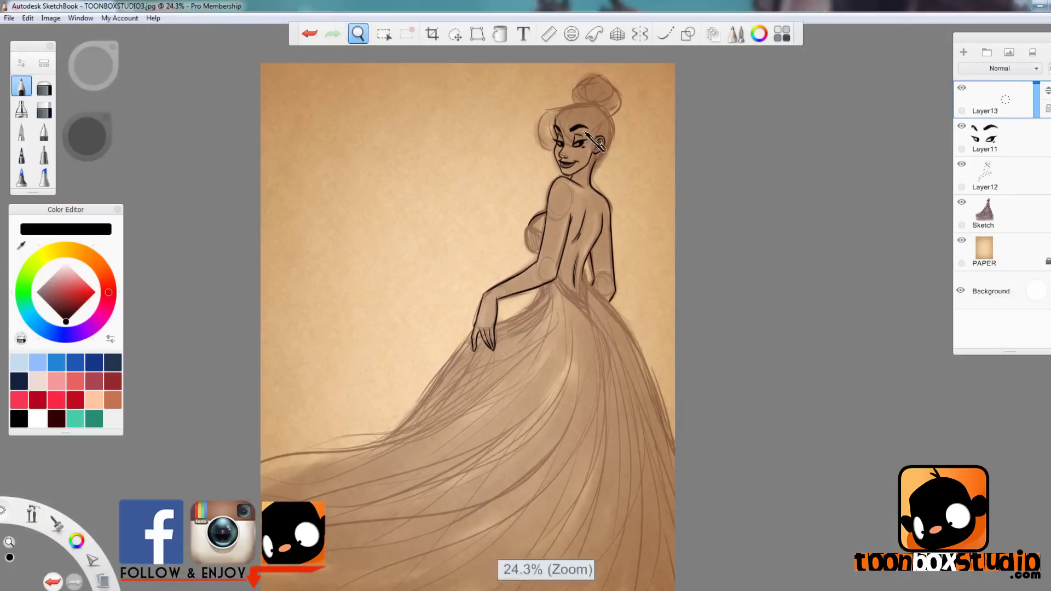
{"action": "mouse_move", "coordinate": [586, 133]}
{"action": "left_mouse_down"}
{"action": "mouse_move", "coordinate": [718, 328]}
{"action": "mouse_move", "coordinate": [777, 340]}
{"action": "left_mouse_up"}
{"action": "left_click_drag", "start_coordinate": [404, 157], "coordinate": [542, 130]}
{"action": "left_click_drag", "start_coordinate": [542, 131], "coordinate": [621, 168]}
{"action": "mouse_move", "coordinate": [571, 347]}
{"action": "left_mouse_down"}
{"action": "mouse_move", "coordinate": [616, 295]}
{"action": "mouse_move", "coordinate": [639, 210]}
{"action": "left_mouse_up"}
{"action": "left_click_drag", "start_coordinate": [621, 167], "coordinate": [642, 211]}
{"action": "left_click_drag", "start_coordinate": [571, 314], "coordinate": [566, 342]}
{"action": "left_click_drag", "start_coordinate": [578, 319], "coordinate": [568, 347]}
Ink the fringe's outer curve and the hair strands swept across the forehead and behind the ear, redoing one stroke.
{"action": "key", "text": "space"}
{"action": "left_click_drag", "start_coordinate": [724, 363], "coordinate": [794, 365]}
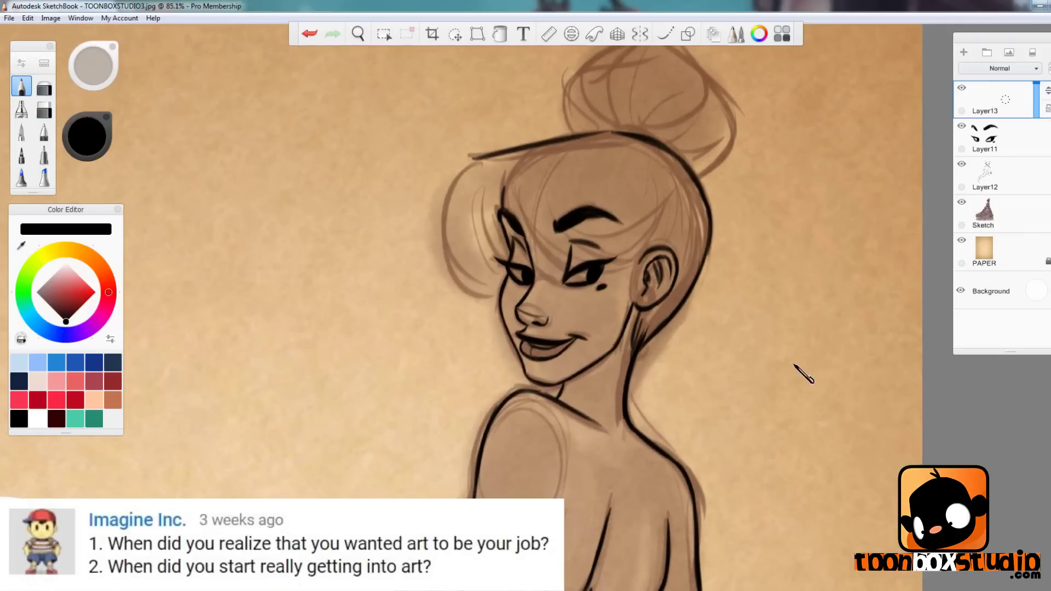
{"action": "mouse_move", "coordinate": [473, 160]}
{"action": "left_mouse_down"}
{"action": "mouse_move", "coordinate": [465, 275]}
{"action": "mouse_move", "coordinate": [497, 284]}
{"action": "left_mouse_up"}
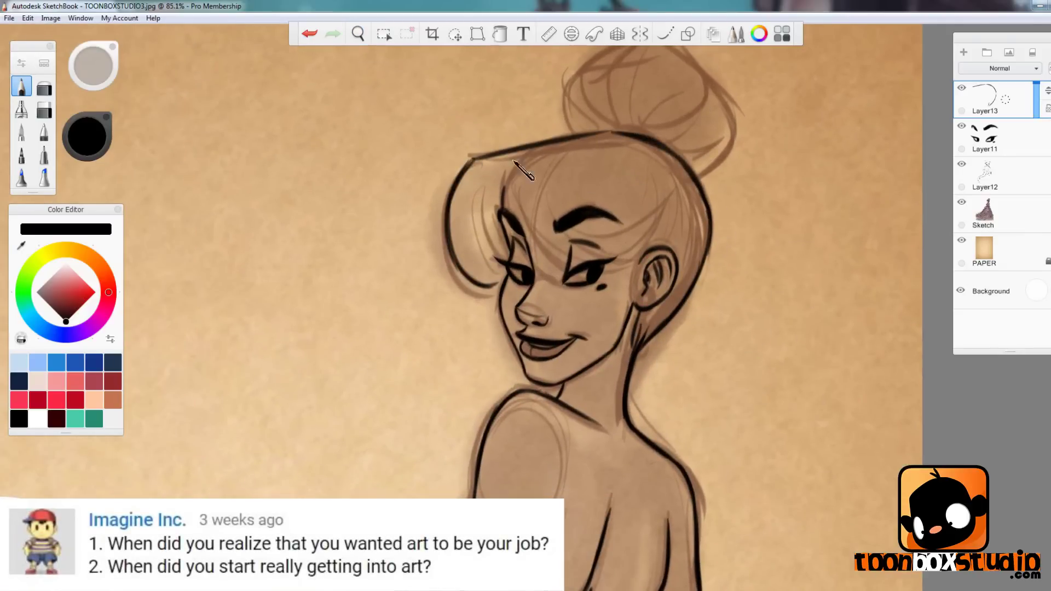
{"action": "mouse_move", "coordinate": [499, 177]}
{"action": "left_mouse_down"}
{"action": "mouse_move", "coordinate": [563, 260]}
{"action": "mouse_move", "coordinate": [639, 266]}
{"action": "left_mouse_up"}
{"action": "mouse_move", "coordinate": [571, 240]}
{"action": "left_mouse_down"}
{"action": "mouse_move", "coordinate": [657, 241]}
{"action": "mouse_move", "coordinate": [674, 186]}
{"action": "left_mouse_up"}
{"action": "key", "text": "ctrl+z"}
{"action": "left_click_drag", "start_coordinate": [612, 265], "coordinate": [678, 183]}
{"action": "left_click_drag", "start_coordinate": [656, 247], "coordinate": [680, 189]}
{"action": "mouse_move", "coordinate": [647, 331]}
{"action": "left_mouse_down"}
{"action": "mouse_move", "coordinate": [700, 219]}
{"action": "mouse_move", "coordinate": [679, 242]}
{"action": "left_mouse_up"}
{"action": "left_click_drag", "start_coordinate": [678, 165], "coordinate": [702, 238]}
Ink the inner strands of the fringe beside the face, replacing one faulty stroke.
{"action": "mouse_move", "coordinate": [482, 166]}
{"action": "left_mouse_down"}
{"action": "mouse_move", "coordinate": [483, 268]}
{"action": "mouse_move", "coordinate": [474, 256]}
{"action": "left_mouse_up"}
{"action": "mouse_move", "coordinate": [481, 184]}
{"action": "left_mouse_down"}
{"action": "mouse_move", "coordinate": [497, 269]}
{"action": "mouse_move", "coordinate": [501, 252]}
{"action": "left_mouse_up"}
{"action": "key", "text": "ctrl+z"}
{"action": "left_click_drag", "start_coordinate": [497, 175], "coordinate": [508, 242]}
Ink the dark hair tie, the outline of the bun and the curved strands inside it.
{"action": "key", "text": "space"}
{"action": "left_click_drag", "start_coordinate": [752, 361], "coordinate": [717, 438]}
{"action": "left_click_drag", "start_coordinate": [580, 205], "coordinate": [621, 211]}
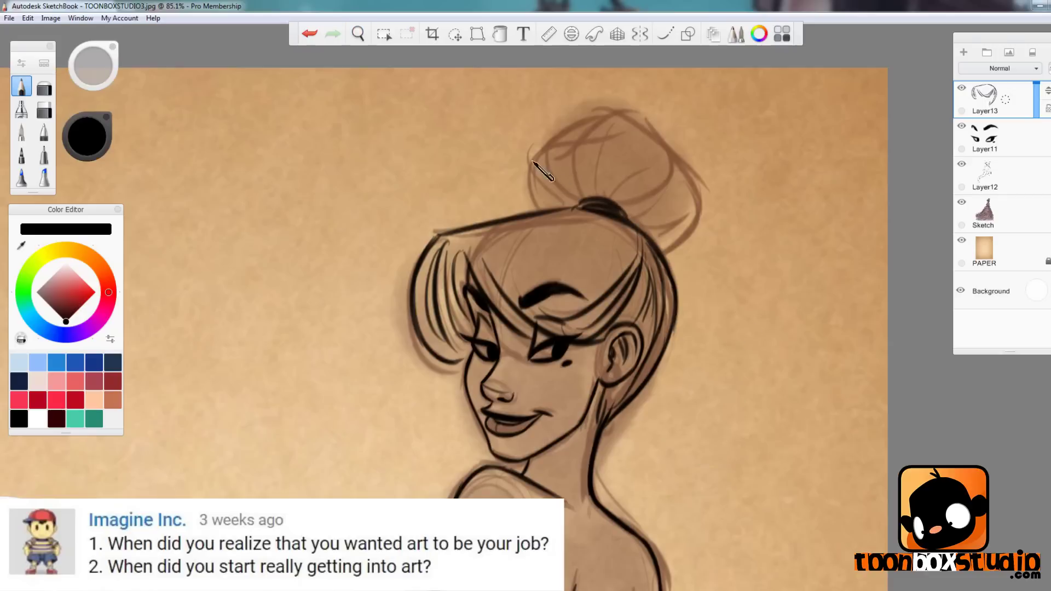
{"action": "left_click_drag", "start_coordinate": [532, 162], "coordinate": [543, 210]}
{"action": "mouse_move", "coordinate": [532, 169]}
{"action": "left_mouse_down"}
{"action": "mouse_move", "coordinate": [643, 119]}
{"action": "mouse_move", "coordinate": [698, 182]}
{"action": "left_mouse_up"}
{"action": "left_click_drag", "start_coordinate": [696, 188], "coordinate": [666, 254]}
{"action": "left_click_drag", "start_coordinate": [554, 152], "coordinate": [582, 204]}
{"action": "mouse_move", "coordinate": [637, 123]}
{"action": "left_mouse_down"}
{"action": "mouse_move", "coordinate": [610, 199]}
{"action": "mouse_move", "coordinate": [624, 204]}
{"action": "left_mouse_up"}
{"action": "left_click_drag", "start_coordinate": [692, 193], "coordinate": [639, 227]}
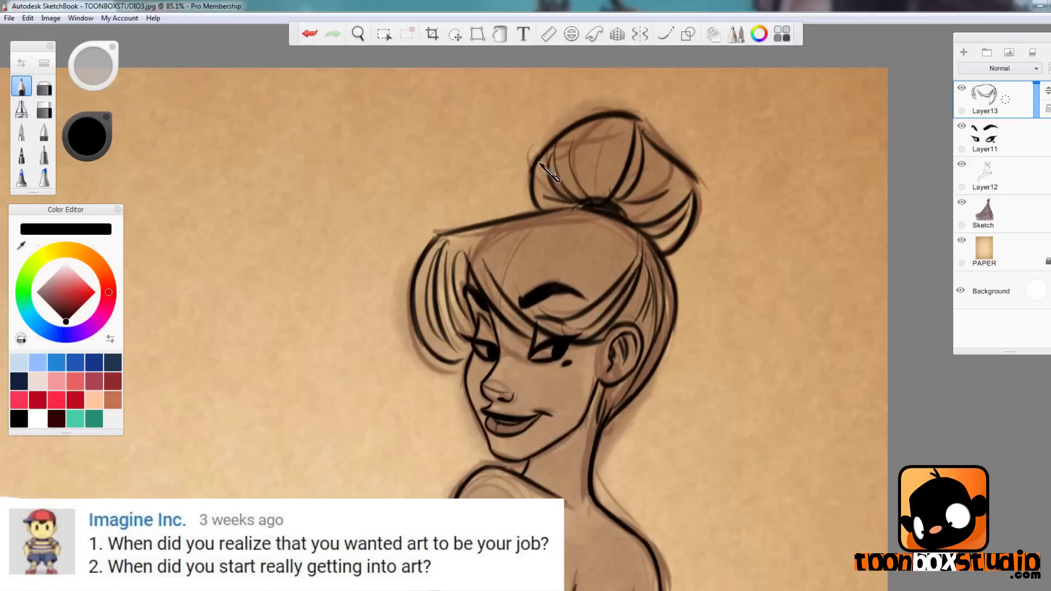
{"action": "left_click_drag", "start_coordinate": [538, 191], "coordinate": [569, 207]}
{"action": "key", "text": "space"}
{"action": "mouse_move", "coordinate": [731, 298]}
{"action": "left_mouse_down"}
{"action": "mouse_move", "coordinate": [712, 324]}
{"action": "mouse_move", "coordinate": [731, 394]}
{"action": "mouse_move", "coordinate": [709, 412]}
{"action": "left_mouse_up"}
{"action": "key", "text": "space"}
{"action": "left_click_drag", "start_coordinate": [732, 232], "coordinate": [751, 240]}
{"action": "left_click_drag", "start_coordinate": [467, 195], "coordinate": [481, 236]}
{"action": "key", "text": "ctrl+z"}
{"action": "left_click_drag", "start_coordinate": [484, 164], "coordinate": [497, 233]}
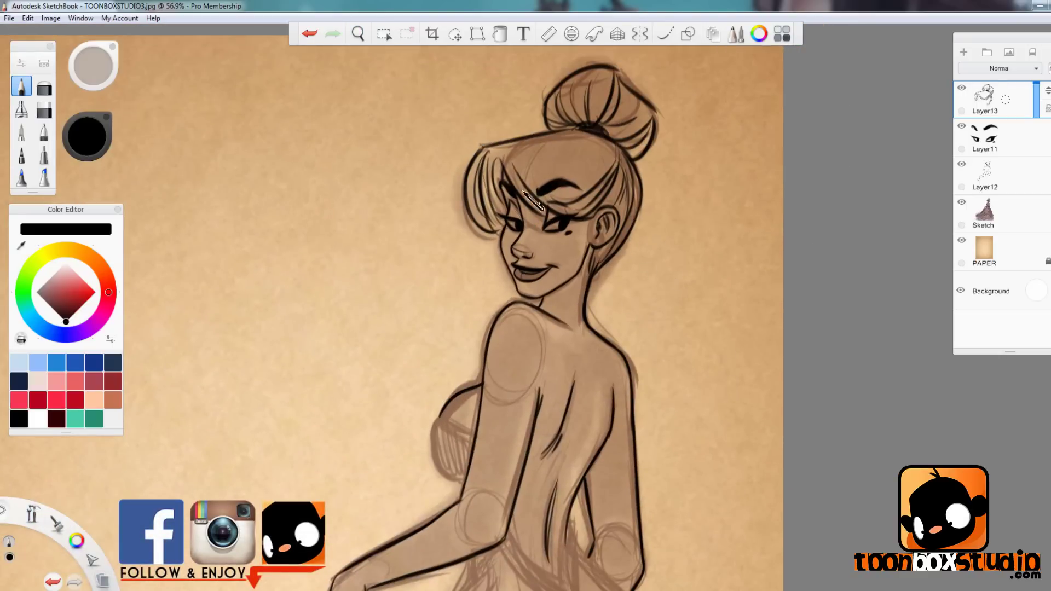
{"action": "key", "text": "ctrl+z"}
{"action": "key", "text": "ctrl+z"}
{"action": "key", "text": "space"}
{"action": "mouse_move", "coordinate": [671, 350]}
{"action": "left_mouse_down"}
{"action": "mouse_move", "coordinate": [697, 414]}
{"action": "mouse_move", "coordinate": [712, 384]}
{"action": "left_mouse_up"}
{"action": "left_click_drag", "start_coordinate": [568, 224], "coordinate": [557, 235]}
{"action": "left_click_drag", "start_coordinate": [599, 172], "coordinate": [584, 203]}
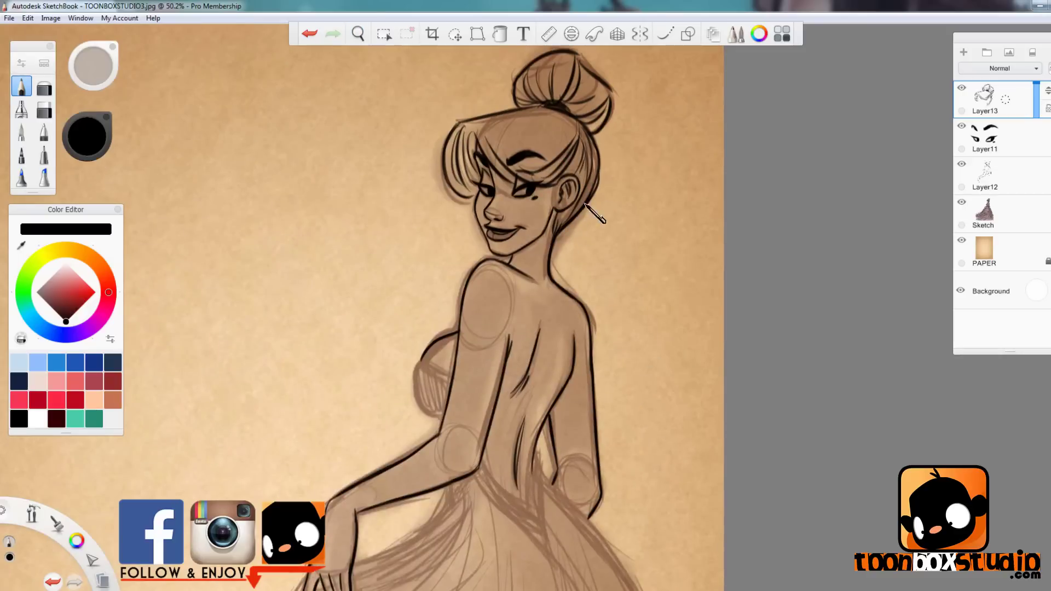
Add a new layer for the dress lines and place it directly above the Sketch layer.
{"action": "key", "text": "space"}
{"action": "left_click_drag", "start_coordinate": [647, 261], "coordinate": [668, 352]}
{"action": "key", "text": "space"}
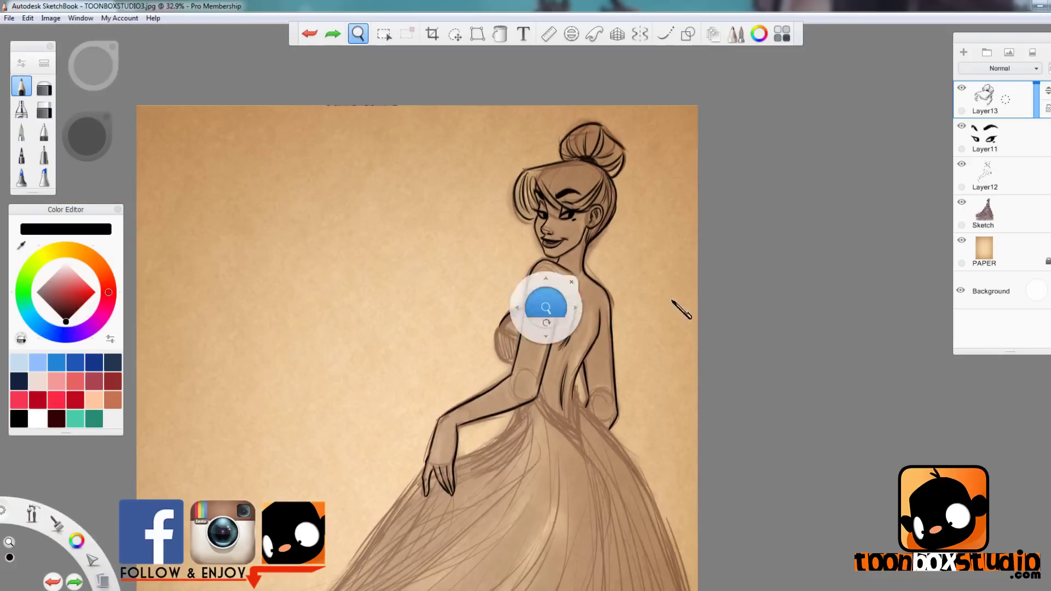
{"action": "mouse_move", "coordinate": [672, 299]}
{"action": "left_mouse_down"}
{"action": "mouse_move", "coordinate": [677, 329]}
{"action": "mouse_move", "coordinate": [670, 295]}
{"action": "left_mouse_up"}
{"action": "key", "text": "space"}
{"action": "left_click_drag", "start_coordinate": [666, 316], "coordinate": [671, 341]}
{"action": "left_click", "coordinate": [963, 53]}
{"action": "key", "text": "space"}
{"action": "left_click_drag", "start_coordinate": [564, 245], "coordinate": [591, 131]}
{"action": "left_click_drag", "start_coordinate": [1031, 106], "coordinate": [1021, 223]}
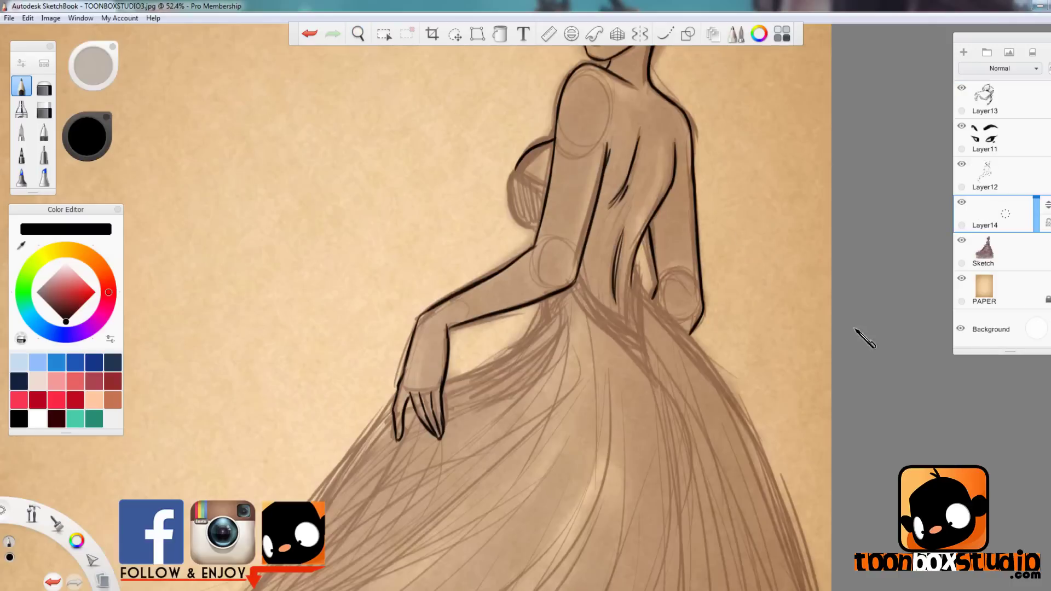
Ink the bodice at the bust, the dress's low back edge and the skirt edge beneath the near forearm.
{"action": "key", "text": "space"}
{"action": "left_click_drag", "start_coordinate": [715, 256], "coordinate": [624, 300]}
{"action": "left_click_drag", "start_coordinate": [425, 214], "coordinate": [450, 227]}
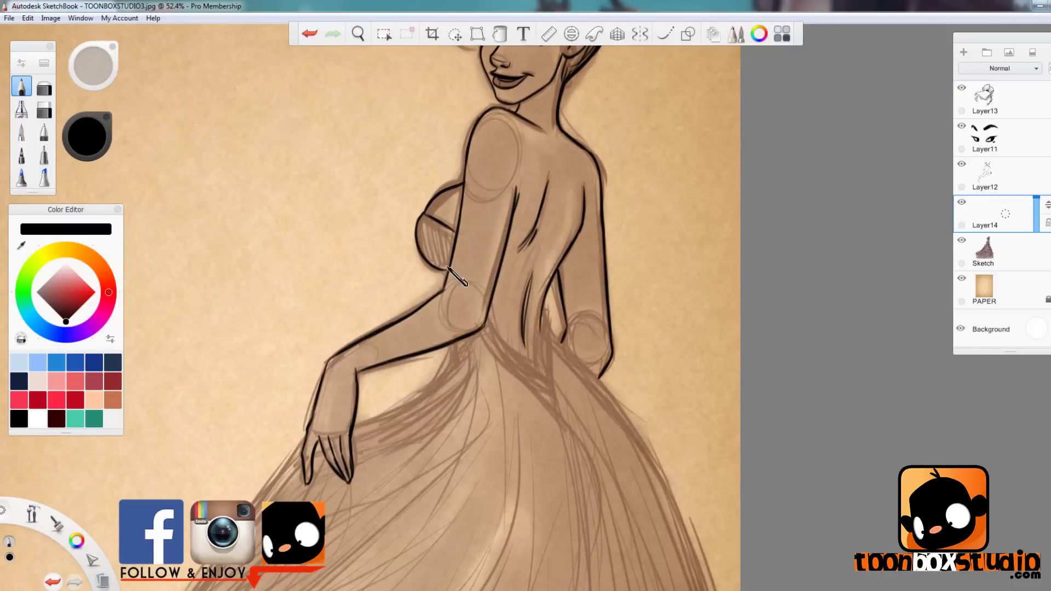
{"action": "mouse_move", "coordinate": [491, 324]}
{"action": "left_mouse_down"}
{"action": "mouse_move", "coordinate": [560, 298]}
{"action": "mouse_move", "coordinate": [570, 346]}
{"action": "mouse_move", "coordinate": [608, 413]}
{"action": "left_mouse_up"}
{"action": "mouse_move", "coordinate": [464, 351]}
{"action": "left_mouse_down"}
{"action": "mouse_move", "coordinate": [377, 425]}
{"action": "mouse_move", "coordinate": [356, 427]}
{"action": "left_mouse_up"}
{"action": "left_click_drag", "start_coordinate": [470, 352], "coordinate": [383, 461]}
{"action": "key", "text": "ctrl+z"}
Ink the skirt's side contours and the fold lines below the hand and hip, redoing a faulty stroke on the far side.
{"action": "key", "text": "space"}
{"action": "left_click_drag", "start_coordinate": [598, 366], "coordinate": [589, 325]}
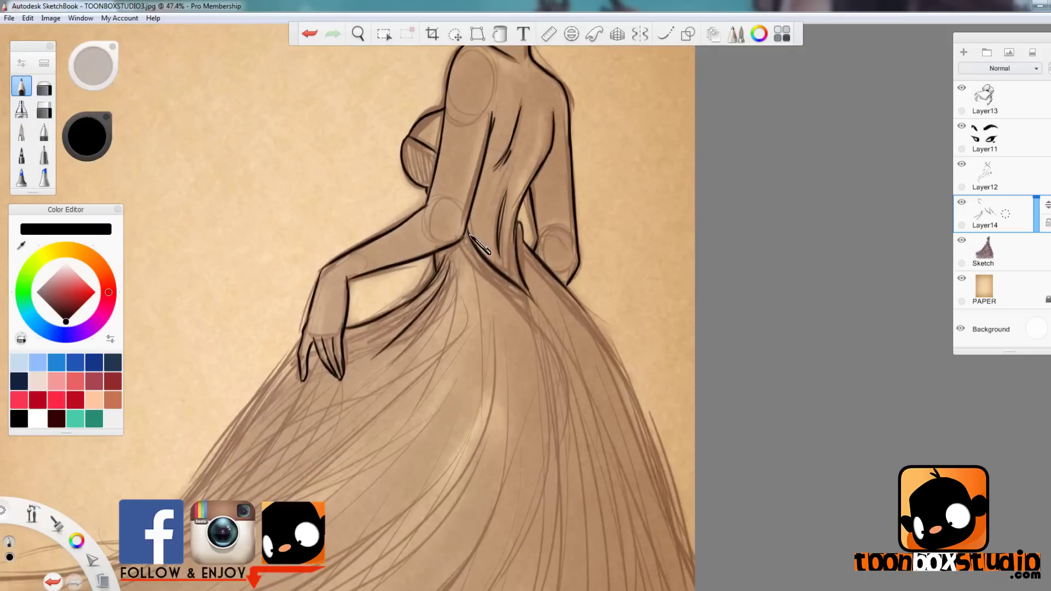
{"action": "scroll", "coordinate": [588, 328], "scroll_direction": "down", "scroll_amount": 3}
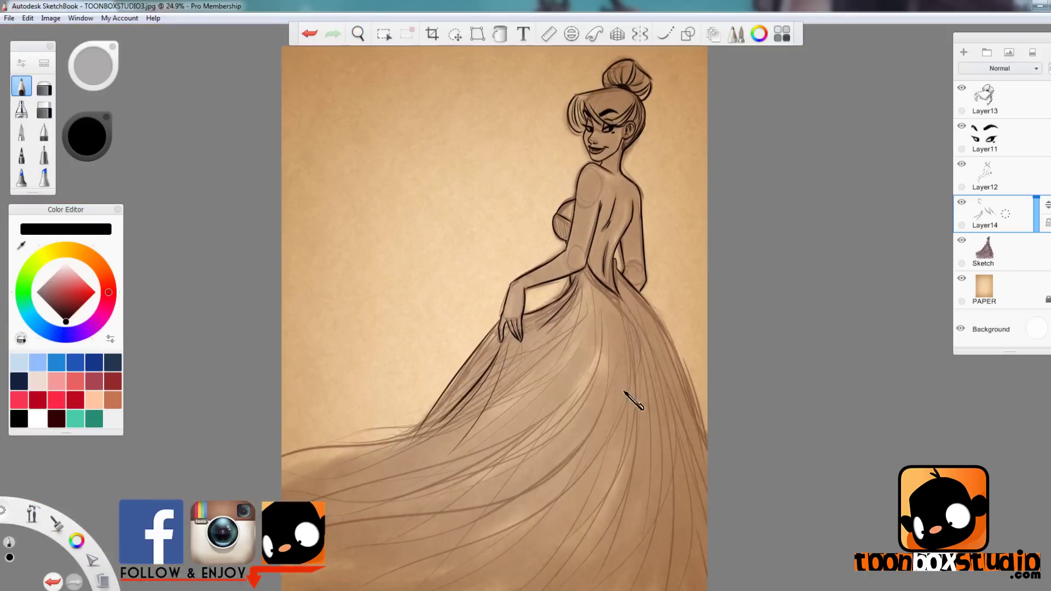
{"action": "left_click_drag", "start_coordinate": [692, 402], "coordinate": [708, 493]}
{"action": "key", "text": "ctrl+z"}
{"action": "left_click_drag", "start_coordinate": [631, 290], "coordinate": [753, 534]}
{"action": "key", "text": "space"}
{"action": "mouse_move", "coordinate": [692, 316]}
{"action": "left_mouse_down"}
{"action": "mouse_move", "coordinate": [763, 369]}
{"action": "mouse_move", "coordinate": [798, 501]}
{"action": "left_mouse_up"}
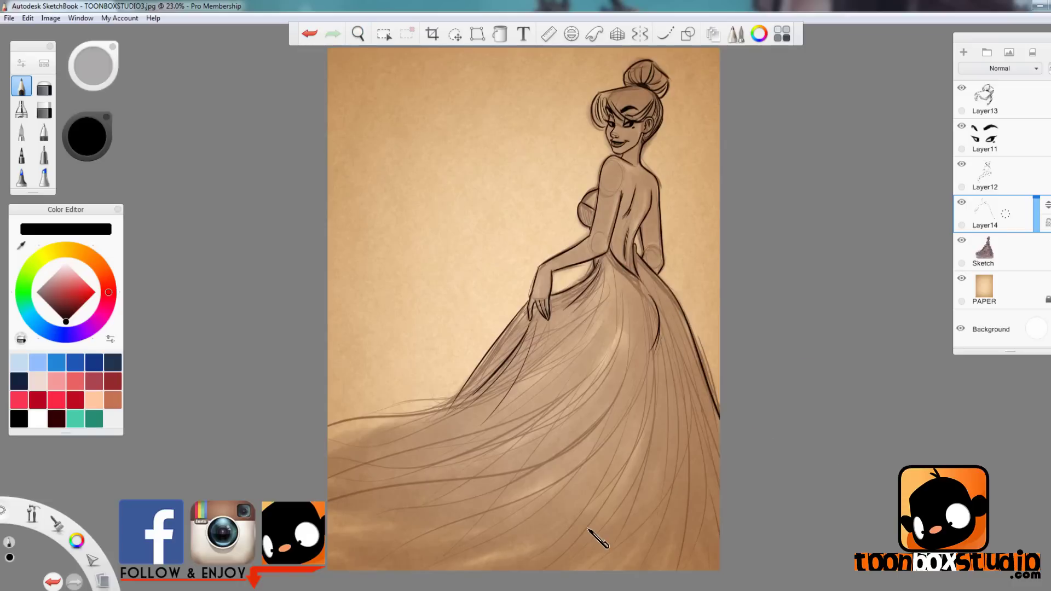
{"action": "scroll", "coordinate": [810, 364], "scroll_direction": "up", "scroll_amount": 1}
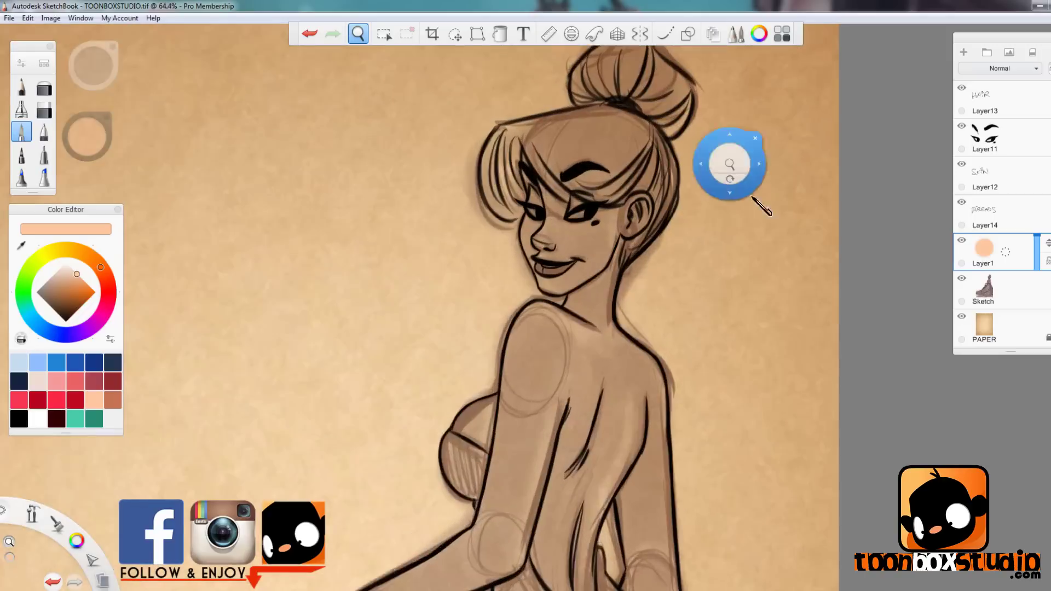
Paint flat peach skin on Layer1 over the face, neck, chest, back, both arms and the near hand.
{"action": "left_click_drag", "start_coordinate": [753, 197], "coordinate": [725, 253]}
{"action": "mouse_move", "coordinate": [458, 198]}
{"action": "left_mouse_down"}
{"action": "mouse_move", "coordinate": [477, 332]}
{"action": "mouse_move", "coordinate": [526, 235]}
{"action": "mouse_move", "coordinate": [602, 284]}
{"action": "mouse_move", "coordinate": [477, 351]}
{"action": "mouse_move", "coordinate": [498, 371]}
{"action": "mouse_move", "coordinate": [542, 328]}
{"action": "mouse_move", "coordinate": [575, 383]}
{"action": "mouse_move", "coordinate": [525, 427]}
{"action": "mouse_move", "coordinate": [561, 382]}
{"action": "left_mouse_up"}
{"action": "left_click_drag", "start_coordinate": [660, 444], "coordinate": [676, 203]}
{"action": "mouse_move", "coordinate": [503, 161]}
{"action": "left_mouse_down"}
{"action": "mouse_move", "coordinate": [481, 154]}
{"action": "mouse_move", "coordinate": [419, 294]}
{"action": "mouse_move", "coordinate": [481, 208]}
{"action": "mouse_move", "coordinate": [493, 164]}
{"action": "mouse_move", "coordinate": [580, 263]}
{"action": "mouse_move", "coordinate": [585, 225]}
{"action": "mouse_move", "coordinate": [631, 239]}
{"action": "mouse_move", "coordinate": [636, 337]}
{"action": "left_mouse_up"}
{"action": "left_click_drag", "start_coordinate": [655, 333], "coordinate": [637, 203]}
{"action": "mouse_move", "coordinate": [611, 156]}
{"action": "left_mouse_down"}
{"action": "mouse_move", "coordinate": [632, 370]}
{"action": "mouse_move", "coordinate": [616, 416]}
{"action": "mouse_move", "coordinate": [583, 361]}
{"action": "mouse_move", "coordinate": [591, 241]}
{"action": "mouse_move", "coordinate": [553, 175]}
{"action": "mouse_move", "coordinate": [481, 339]}
{"action": "mouse_move", "coordinate": [526, 421]}
{"action": "mouse_move", "coordinate": [563, 207]}
{"action": "mouse_move", "coordinate": [531, 246]}
{"action": "left_mouse_up"}
{"action": "mouse_move", "coordinate": [419, 240]}
{"action": "left_mouse_down"}
{"action": "mouse_move", "coordinate": [412, 272]}
{"action": "mouse_move", "coordinate": [451, 318]}
{"action": "left_mouse_up"}
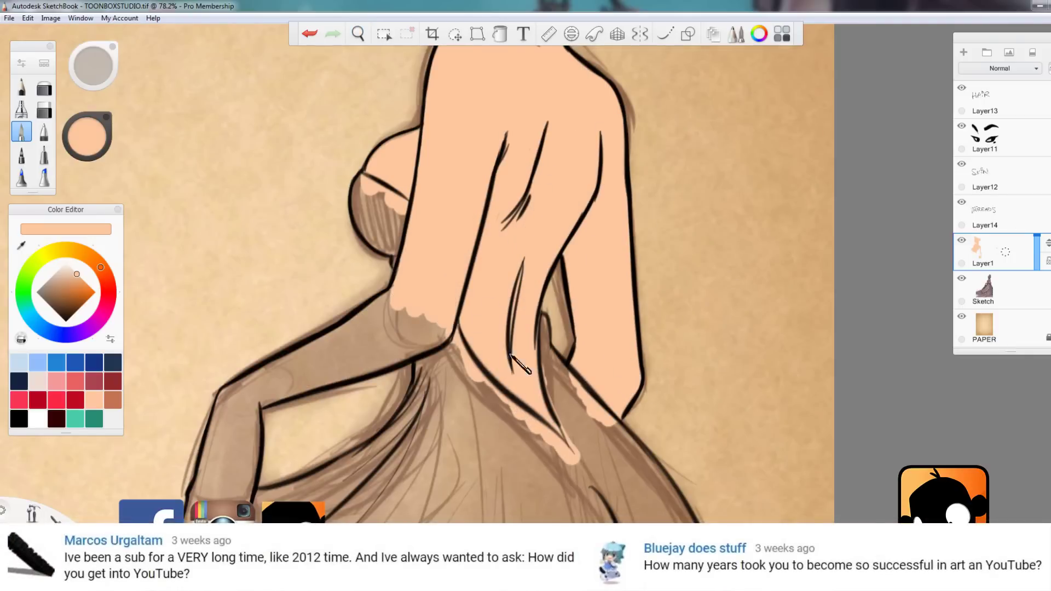
{"action": "left_click_drag", "start_coordinate": [629, 407], "coordinate": [827, 274]}
{"action": "mouse_move", "coordinate": [419, 261]}
{"action": "left_mouse_down"}
{"action": "mouse_move", "coordinate": [558, 202]}
{"action": "mouse_move", "coordinate": [603, 169]}
{"action": "mouse_move", "coordinate": [570, 237]}
{"action": "mouse_move", "coordinate": [454, 269]}
{"action": "mouse_move", "coordinate": [553, 244]}
{"action": "mouse_move", "coordinate": [425, 304]}
{"action": "mouse_move", "coordinate": [448, 432]}
{"action": "mouse_move", "coordinate": [456, 270]}
{"action": "mouse_move", "coordinate": [408, 329]}
{"action": "mouse_move", "coordinate": [391, 392]}
{"action": "left_mouse_up"}
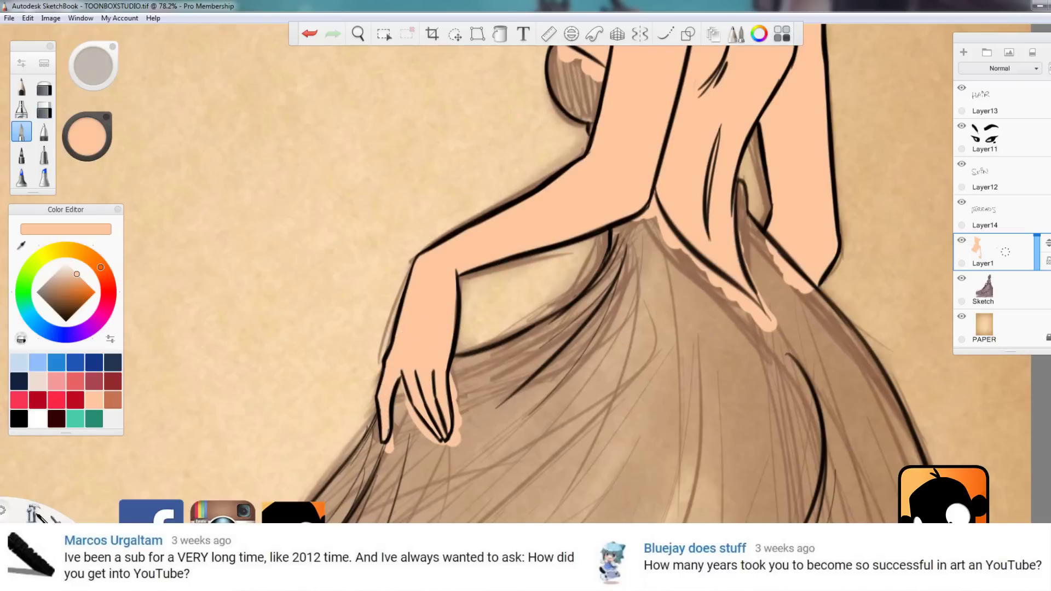
Add a new layer above the skin and paint the whites of both eyes in very pale peach.
{"action": "left_click_drag", "start_coordinate": [34, 513], "coordinate": [57, 485]}
{"action": "left_click", "coordinate": [964, 53]}
{"action": "mouse_move", "coordinate": [678, 164]}
{"action": "left_mouse_down"}
{"action": "mouse_move", "coordinate": [770, 193]}
{"action": "mouse_move", "coordinate": [594, 252]}
{"action": "left_mouse_up"}
{"action": "left_click_drag", "start_coordinate": [89, 137], "coordinate": [66, 138]}
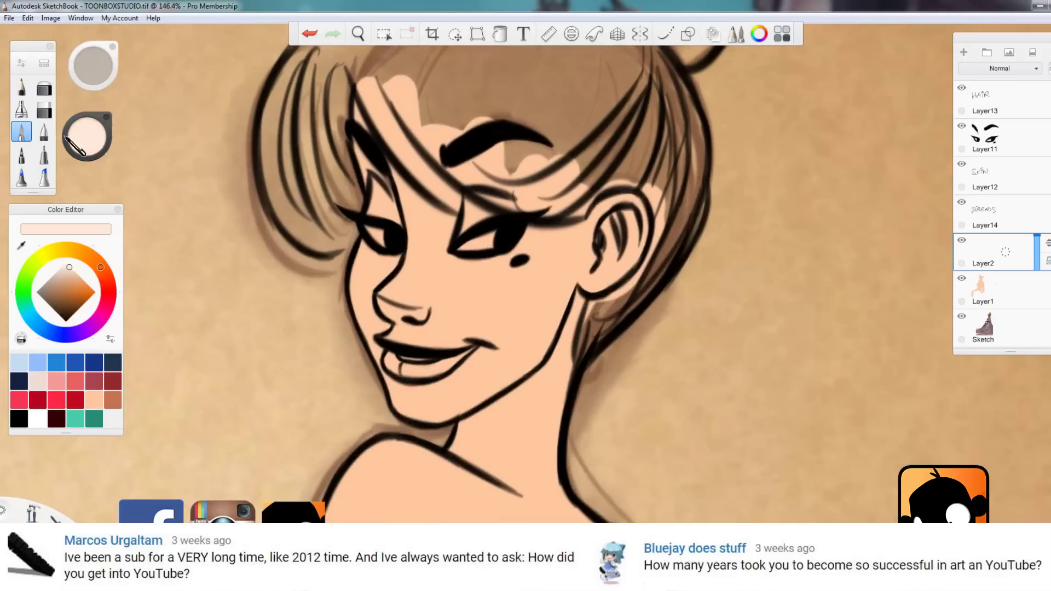
{"action": "left_click_drag", "start_coordinate": [464, 250], "coordinate": [493, 242]}
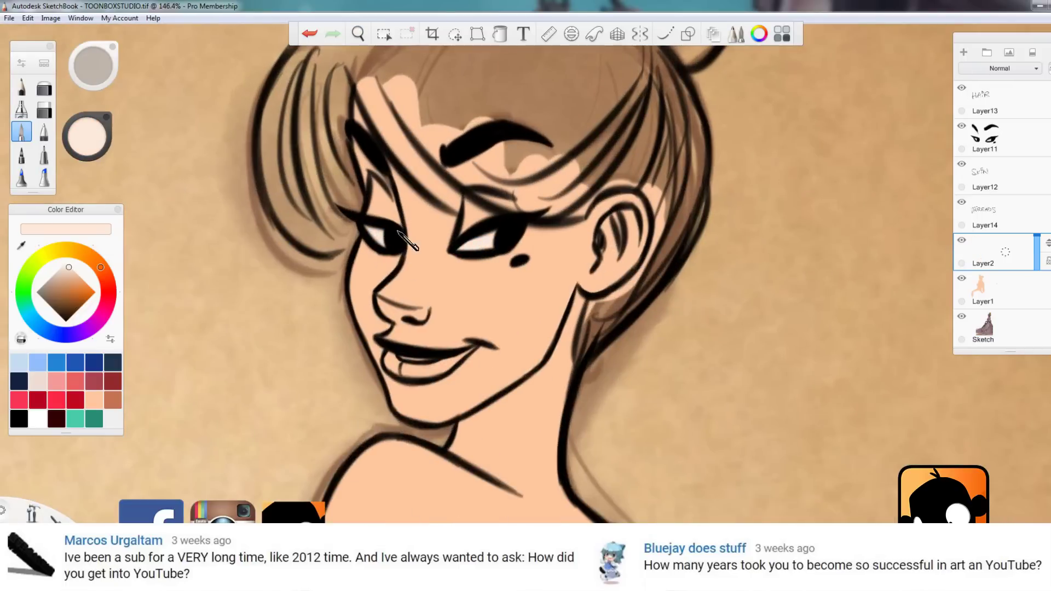
Paint the lower lip red, erase the spill at the mouth corner and return to the brush with white.
{"action": "mouse_move", "coordinate": [558, 585]}
{"action": "left_mouse_down"}
{"action": "mouse_move", "coordinate": [673, 477]}
{"action": "mouse_move", "coordinate": [638, 521]}
{"action": "left_mouse_up"}
{"action": "left_click", "coordinate": [21, 401]}
{"action": "left_click_drag", "start_coordinate": [470, 271], "coordinate": [500, 283]}
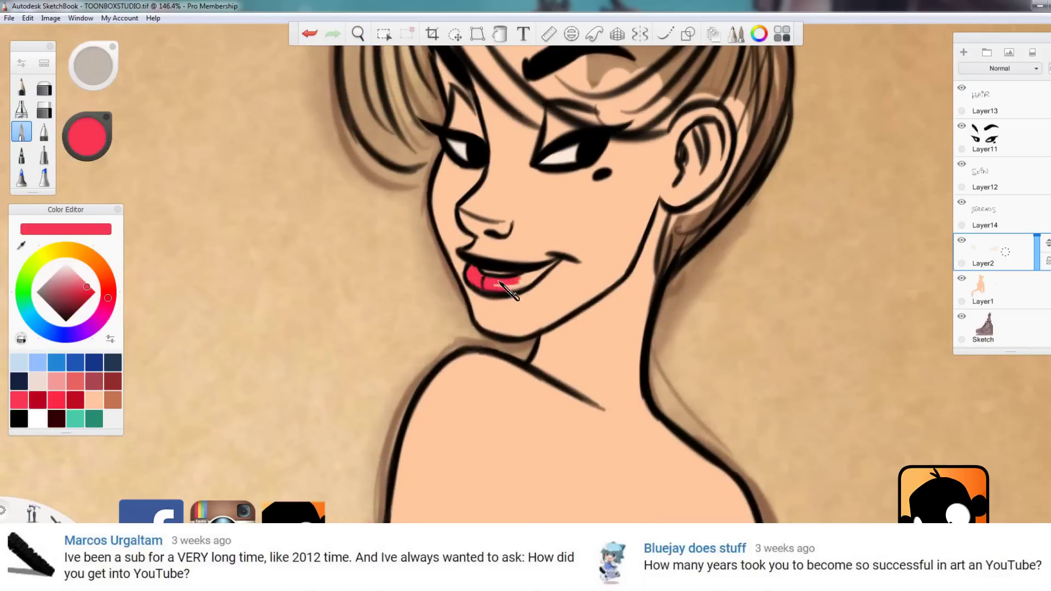
{"action": "key", "text": "e"}
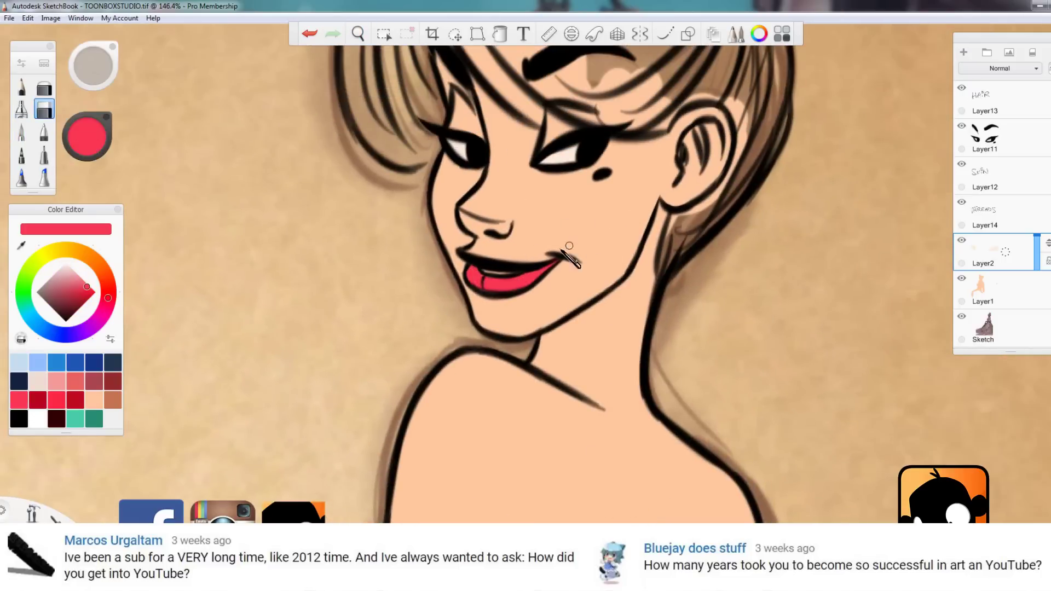
{"action": "key", "text": "b"}
{"action": "left_click", "coordinate": [37, 418]}
Add a new layer and paint the hair bright red behind the ear and across the forehead.
{"action": "mouse_move", "coordinate": [626, 264]}
{"action": "left_mouse_down"}
{"action": "mouse_move", "coordinate": [605, 305]}
{"action": "mouse_move", "coordinate": [732, 347]}
{"action": "mouse_move", "coordinate": [750, 398]}
{"action": "left_mouse_up"}
{"action": "left_click", "coordinate": [966, 54]}
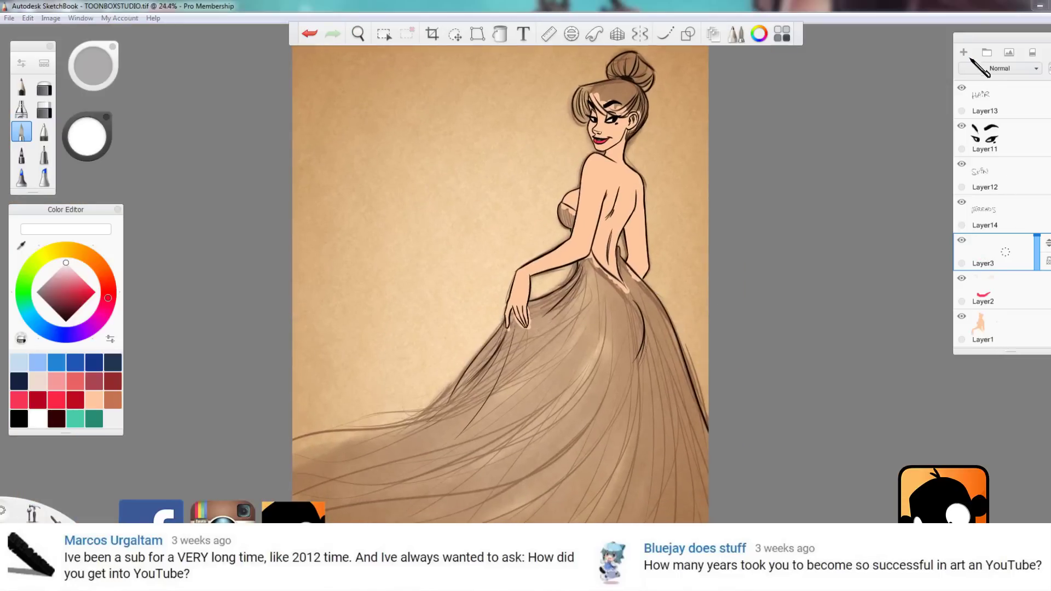
{"action": "left_click", "coordinate": [61, 396]}
{"action": "left_click_drag", "start_coordinate": [580, 148], "coordinate": [609, 338]}
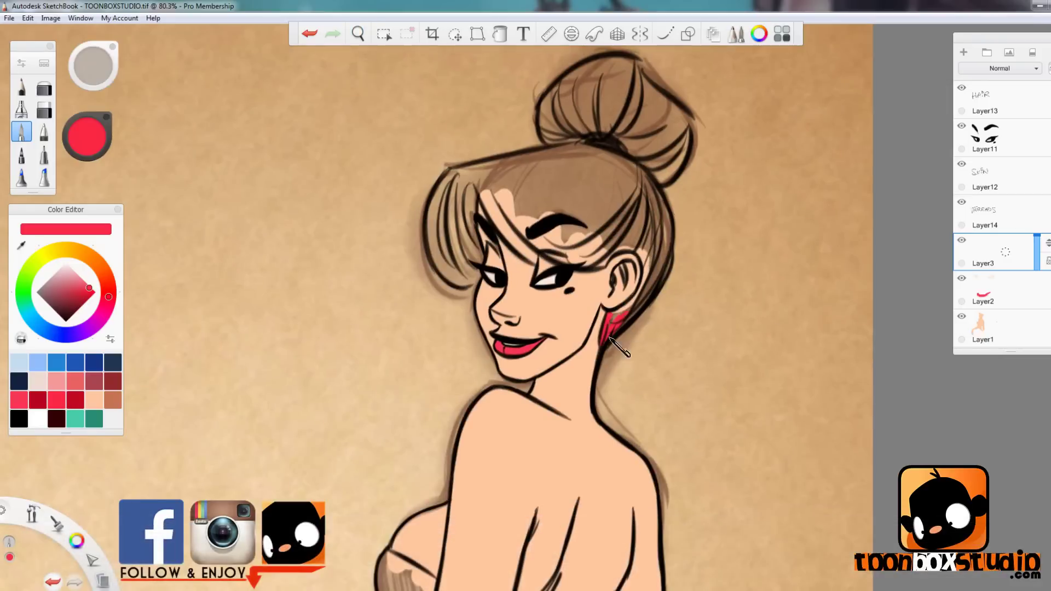
{"action": "left_click_drag", "start_coordinate": [639, 291], "coordinate": [669, 244]}
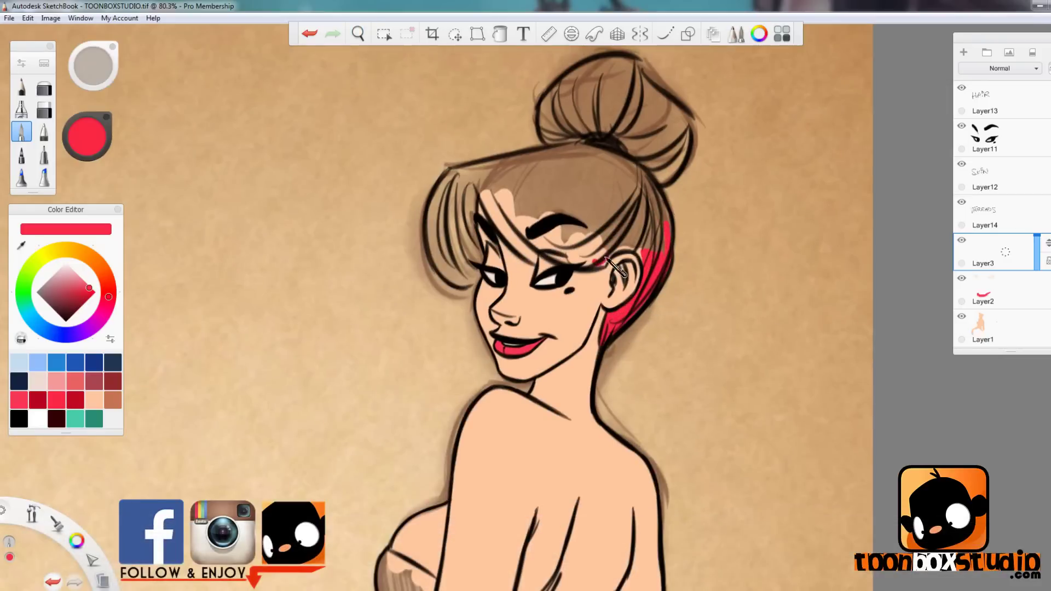
{"action": "mouse_move", "coordinate": [483, 193]}
{"action": "left_mouse_down"}
{"action": "mouse_move", "coordinate": [557, 262]}
{"action": "mouse_move", "coordinate": [564, 247]}
{"action": "mouse_move", "coordinate": [588, 255]}
{"action": "mouse_move", "coordinate": [534, 189]}
{"action": "mouse_move", "coordinate": [641, 230]}
{"action": "mouse_move", "coordinate": [637, 173]}
{"action": "left_mouse_up"}
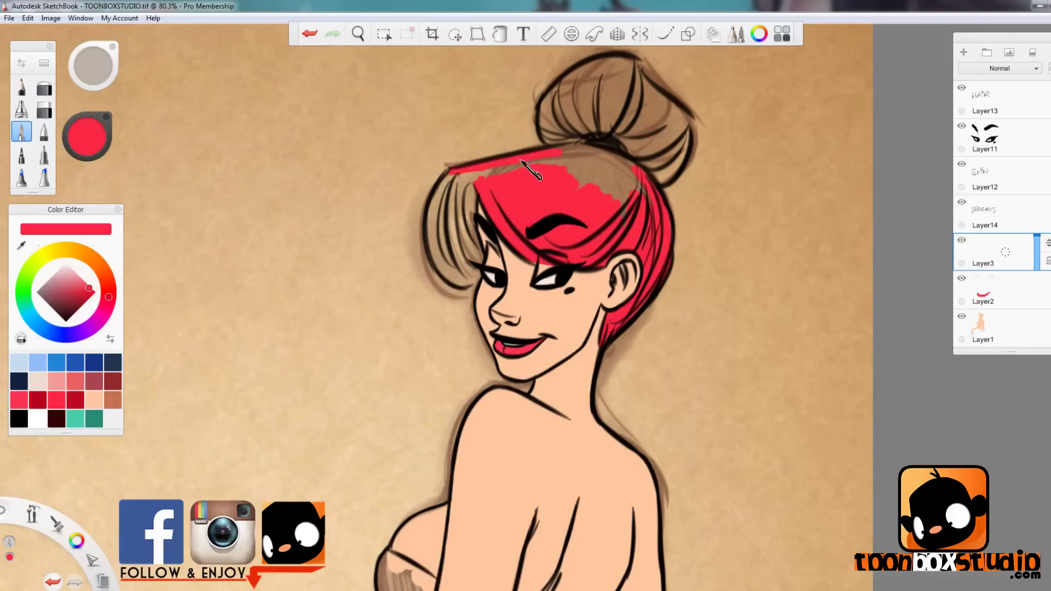
Fill the remaining crown, the fringe and the bun with the same bright red.
{"action": "mouse_move", "coordinate": [523, 163]}
{"action": "left_mouse_down"}
{"action": "mouse_move", "coordinate": [621, 176]}
{"action": "mouse_move", "coordinate": [662, 219]}
{"action": "mouse_move", "coordinate": [531, 175]}
{"action": "mouse_move", "coordinate": [433, 236]}
{"action": "mouse_move", "coordinate": [455, 273]}
{"action": "mouse_move", "coordinate": [469, 276]}
{"action": "left_mouse_up"}
{"action": "mouse_move", "coordinate": [476, 236]}
{"action": "left_mouse_down"}
{"action": "mouse_move", "coordinate": [455, 208]}
{"action": "mouse_move", "coordinate": [465, 254]}
{"action": "left_mouse_up"}
{"action": "mouse_move", "coordinate": [596, 98]}
{"action": "left_mouse_down"}
{"action": "mouse_move", "coordinate": [553, 121]}
{"action": "mouse_move", "coordinate": [618, 145]}
{"action": "mouse_move", "coordinate": [626, 59]}
{"action": "left_mouse_up"}
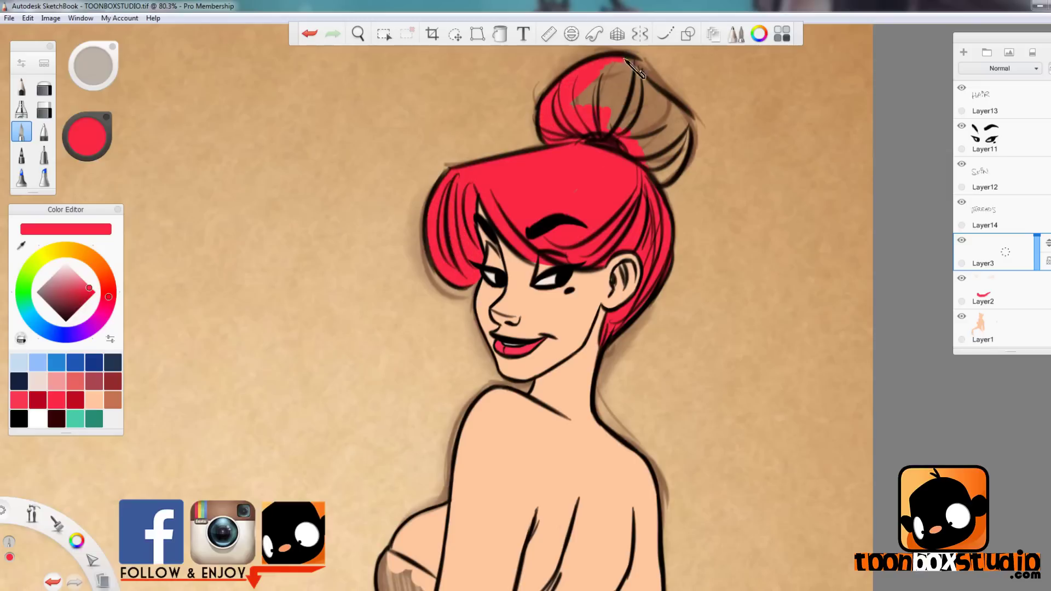
{"action": "mouse_move", "coordinate": [687, 118]}
{"action": "left_mouse_down"}
{"action": "mouse_move", "coordinate": [654, 149]}
{"action": "mouse_move", "coordinate": [589, 93]}
{"action": "mouse_move", "coordinate": [630, 123]}
{"action": "mouse_move", "coordinate": [646, 93]}
{"action": "mouse_move", "coordinate": [688, 119]}
{"action": "left_mouse_up"}
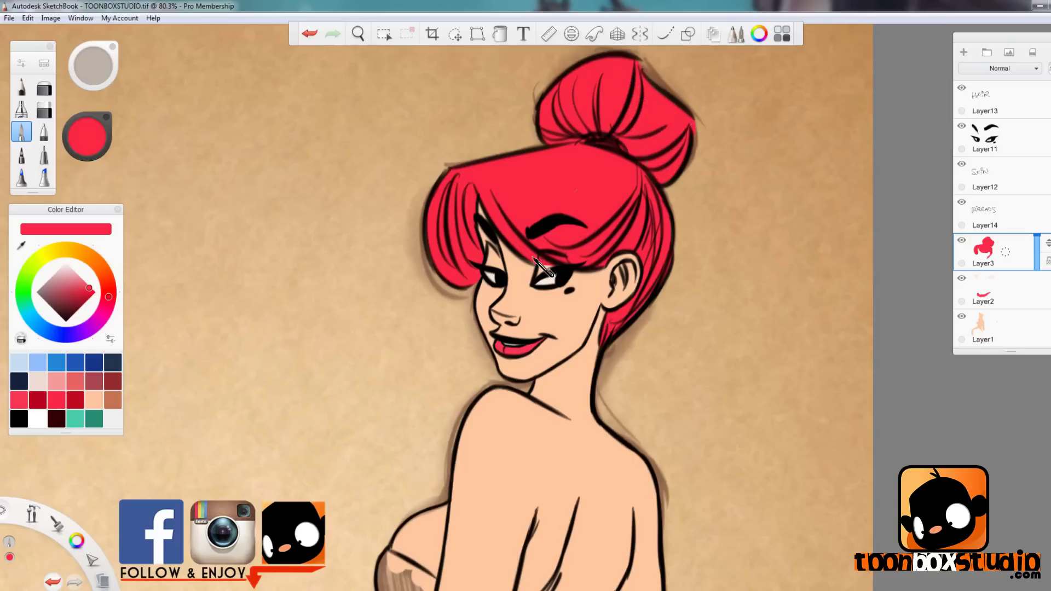
Add a layer directly above the skin layer and paint the bodice at the bust light pink.
{"action": "left_click_drag", "start_coordinate": [33, 513], "coordinate": [51, 490]}
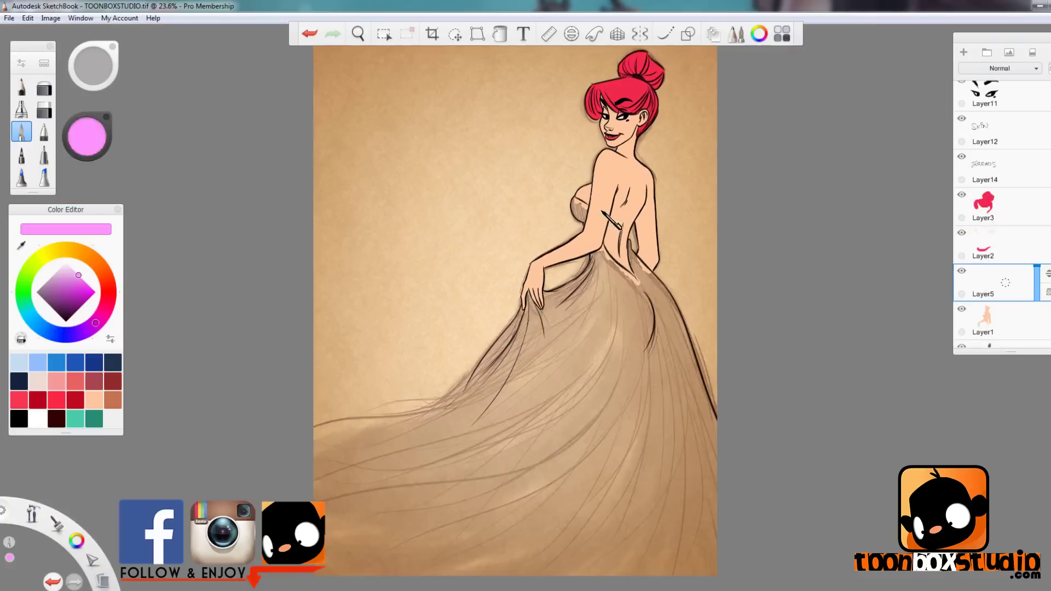
{"action": "scroll", "coordinate": [602, 211], "scroll_direction": "up", "scroll_amount": 5}
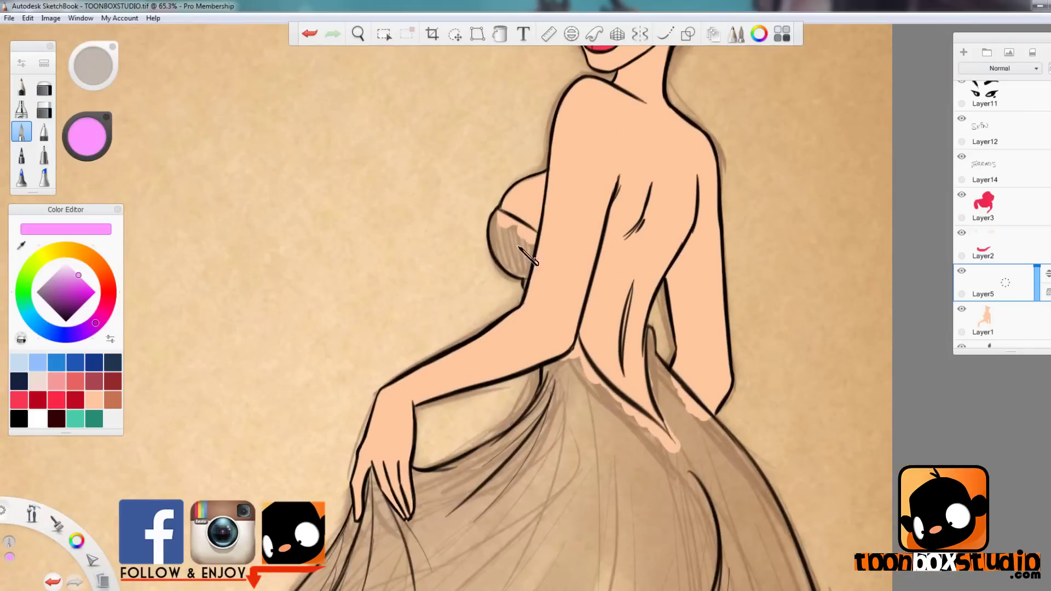
{"action": "left_click_drag", "start_coordinate": [497, 214], "coordinate": [509, 265]}
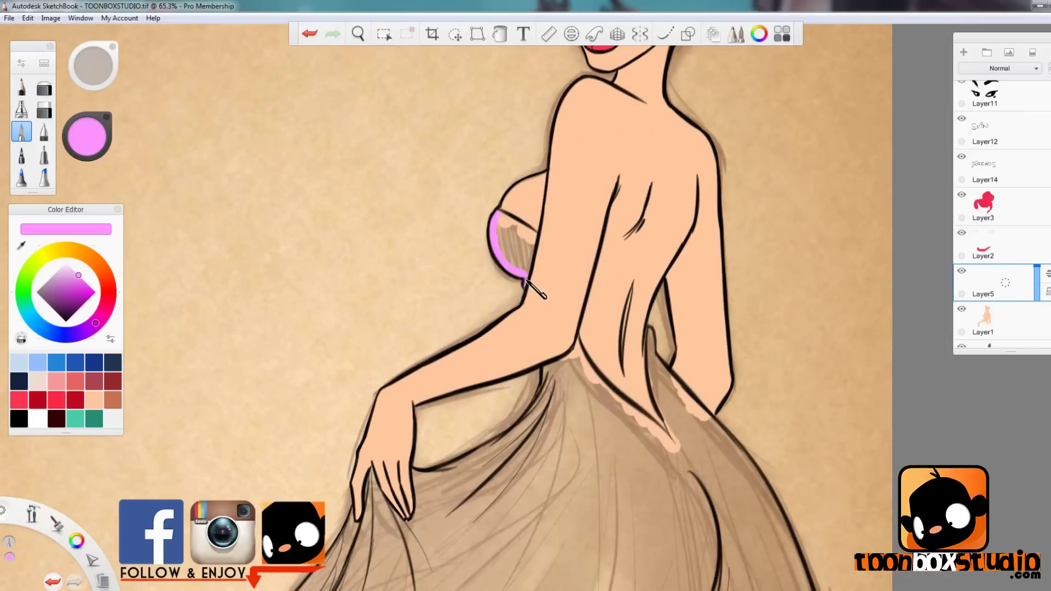
{"action": "mouse_move", "coordinate": [501, 216]}
{"action": "left_mouse_down"}
{"action": "mouse_move", "coordinate": [534, 237]}
{"action": "mouse_move", "coordinate": [508, 243]}
{"action": "mouse_move", "coordinate": [526, 271]}
{"action": "left_mouse_up"}
Paint the skirt's edges light pink from the waist down along both side contours.
{"action": "left_click_drag", "start_coordinate": [593, 348], "coordinate": [584, 188]}
{"action": "mouse_move", "coordinate": [641, 171]}
{"action": "left_mouse_down"}
{"action": "mouse_move", "coordinate": [665, 285]}
{"action": "mouse_move", "coordinate": [676, 230]}
{"action": "mouse_move", "coordinate": [712, 276]}
{"action": "left_mouse_up"}
{"action": "mouse_move", "coordinate": [545, 228]}
{"action": "left_mouse_down"}
{"action": "mouse_move", "coordinate": [572, 182]}
{"action": "mouse_move", "coordinate": [585, 218]}
{"action": "mouse_move", "coordinate": [563, 245]}
{"action": "mouse_move", "coordinate": [593, 236]}
{"action": "mouse_move", "coordinate": [591, 315]}
{"action": "mouse_move", "coordinate": [487, 312]}
{"action": "mouse_move", "coordinate": [429, 329]}
{"action": "mouse_move", "coordinate": [413, 320]}
{"action": "mouse_move", "coordinate": [430, 351]}
{"action": "mouse_move", "coordinate": [490, 328]}
{"action": "mouse_move", "coordinate": [364, 351]}
{"action": "mouse_move", "coordinate": [398, 368]}
{"action": "mouse_move", "coordinate": [350, 359]}
{"action": "mouse_move", "coordinate": [386, 378]}
{"action": "mouse_move", "coordinate": [344, 363]}
{"action": "mouse_move", "coordinate": [355, 395]}
{"action": "mouse_move", "coordinate": [420, 395]}
{"action": "left_mouse_up"}
{"action": "key", "text": "space"}
{"action": "mouse_move", "coordinate": [547, 322]}
{"action": "left_mouse_down"}
{"action": "mouse_move", "coordinate": [594, 410]}
{"action": "mouse_move", "coordinate": [586, 365]}
{"action": "left_mouse_up"}
{"action": "mouse_move", "coordinate": [515, 268]}
{"action": "left_mouse_down"}
{"action": "mouse_move", "coordinate": [539, 245]}
{"action": "mouse_move", "coordinate": [592, 393]}
{"action": "left_mouse_up"}
{"action": "key", "text": "space"}
Fill the rest of the skirt and its train with light pink down to the canvas's lower edge.
{"action": "key", "text": "b"}
{"action": "left_click_drag", "start_coordinate": [331, 489], "coordinate": [768, 485]}
{"action": "mouse_move", "coordinate": [768, 485]}
{"action": "left_mouse_down"}
{"action": "mouse_move", "coordinate": [389, 441]}
{"action": "mouse_move", "coordinate": [745, 435]}
{"action": "left_mouse_up"}
{"action": "key", "text": "b"}
{"action": "mouse_move", "coordinate": [424, 397]}
{"action": "left_mouse_down"}
{"action": "mouse_move", "coordinate": [371, 399]}
{"action": "mouse_move", "coordinate": [463, 370]}
{"action": "left_mouse_up"}
{"action": "mouse_move", "coordinate": [504, 274]}
{"action": "left_mouse_down"}
{"action": "mouse_move", "coordinate": [543, 362]}
{"action": "mouse_move", "coordinate": [594, 347]}
{"action": "mouse_move", "coordinate": [650, 370]}
{"action": "mouse_move", "coordinate": [662, 353]}
{"action": "mouse_move", "coordinate": [687, 384]}
{"action": "mouse_move", "coordinate": [607, 274]}
{"action": "mouse_move", "coordinate": [643, 306]}
{"action": "mouse_move", "coordinate": [655, 263]}
{"action": "mouse_move", "coordinate": [665, 300]}
{"action": "mouse_move", "coordinate": [659, 353]}
{"action": "left_mouse_up"}
{"action": "mouse_move", "coordinate": [323, 421]}
{"action": "left_mouse_down"}
{"action": "mouse_move", "coordinate": [319, 365]}
{"action": "mouse_move", "coordinate": [416, 351]}
{"action": "mouse_move", "coordinate": [458, 334]}
{"action": "mouse_move", "coordinate": [468, 306]}
{"action": "mouse_move", "coordinate": [464, 373]}
{"action": "left_mouse_up"}
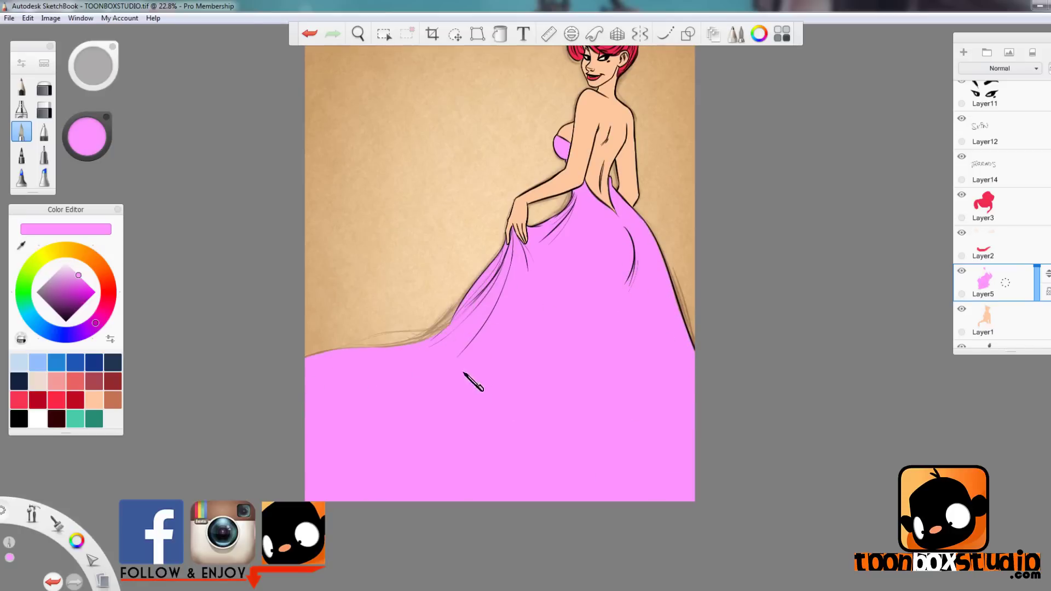
Lock the dress layer's transparency and airbrush light blue over the bodice and upper skirt, blending it into the pink.
{"action": "left_click_drag", "start_coordinate": [655, 309], "coordinate": [719, 398]}
{"action": "left_click", "coordinate": [1048, 292]}
{"action": "left_click", "coordinate": [25, 106]}
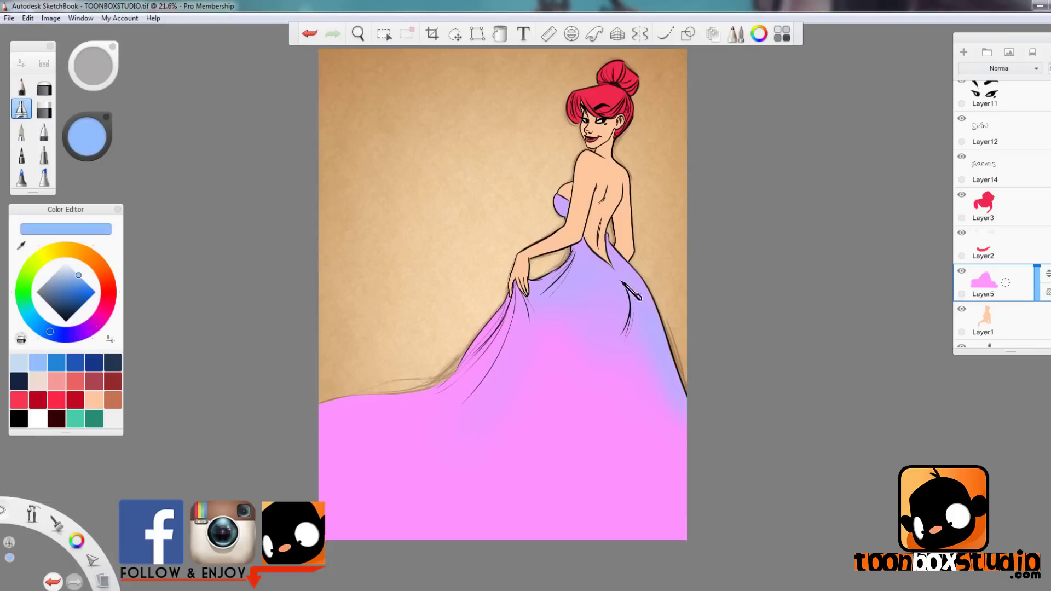
{"action": "left_click", "coordinate": [525, 487], "text": "alt"}
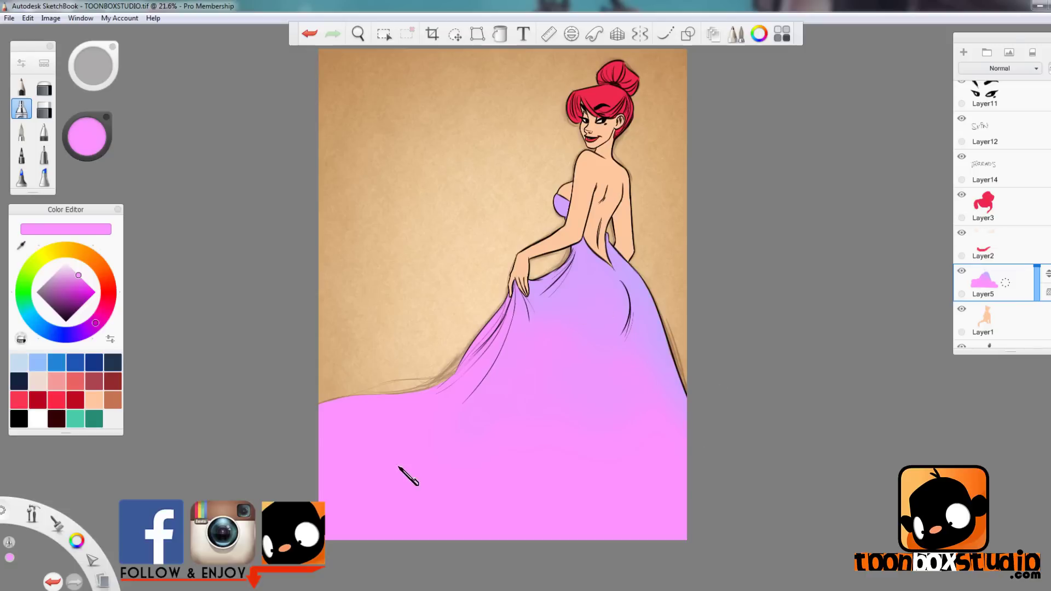
{"action": "left_click", "coordinate": [37, 363]}
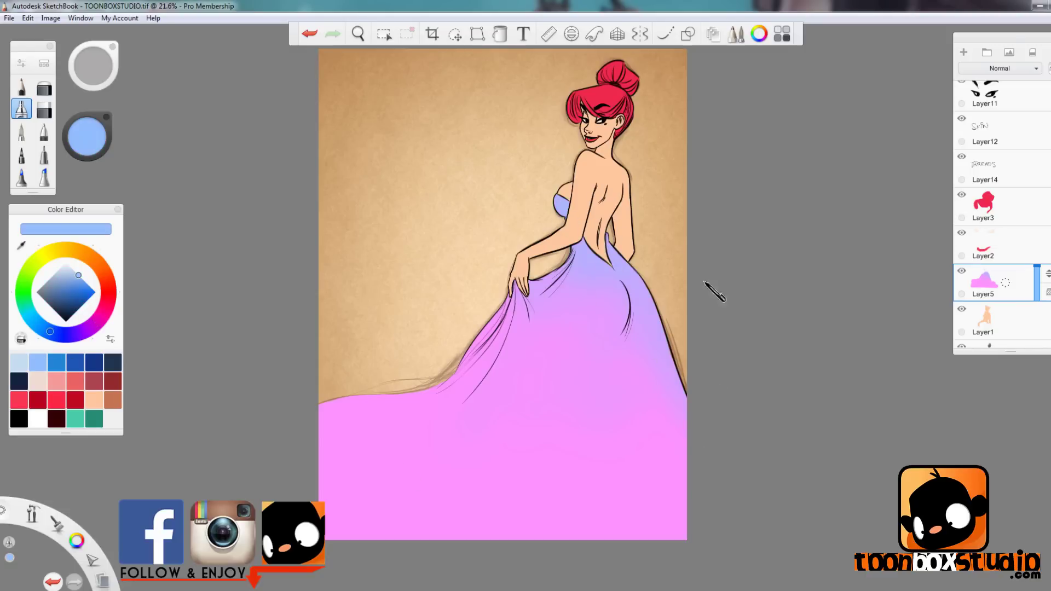
Undo the last pink stroke and airbrush more light blue over the hips with size 255 and 4% flow.
{"action": "left_click", "coordinate": [20, 246]}
{"action": "left_click", "coordinate": [569, 331]}
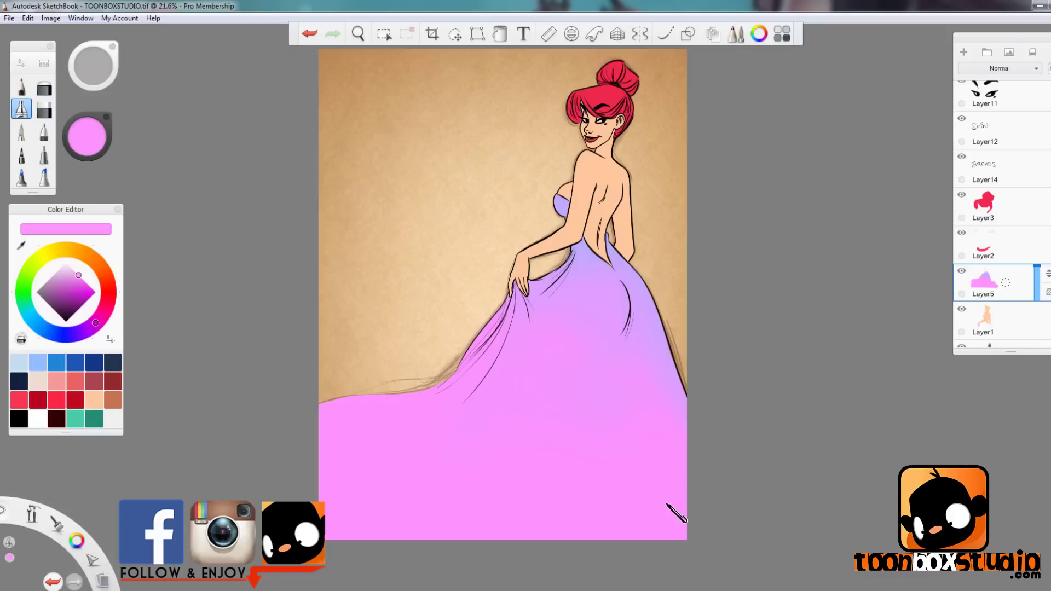
{"action": "key", "text": "ctrl+z"}
{"action": "key", "text": "ctrl+b"}
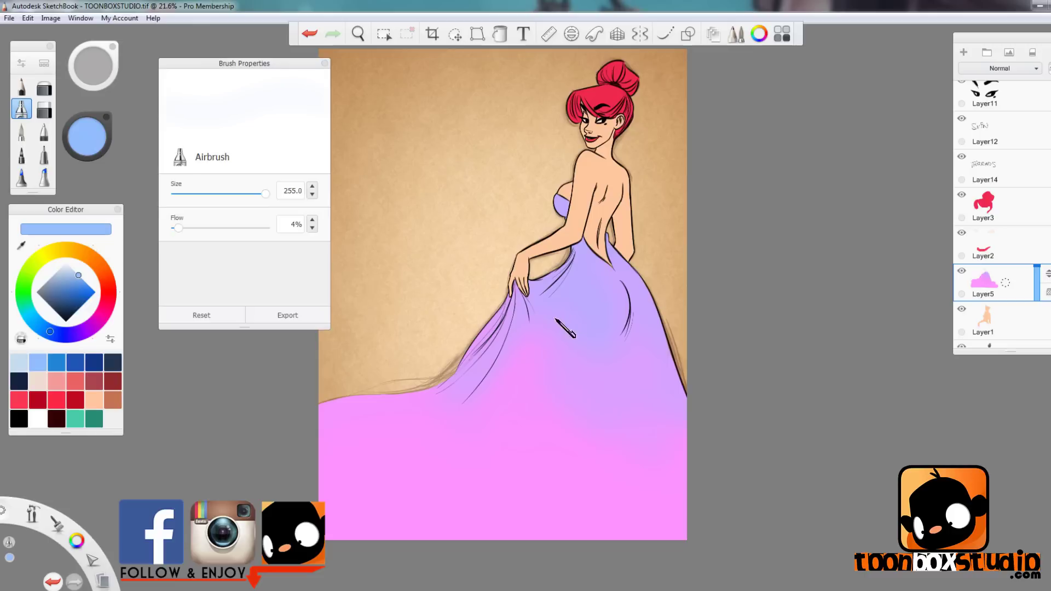
Airbrush pink and progressively paler pink tints over the lower skirt and the train.
{"action": "left_click_drag", "start_coordinate": [87, 144], "coordinate": [486, 440]}
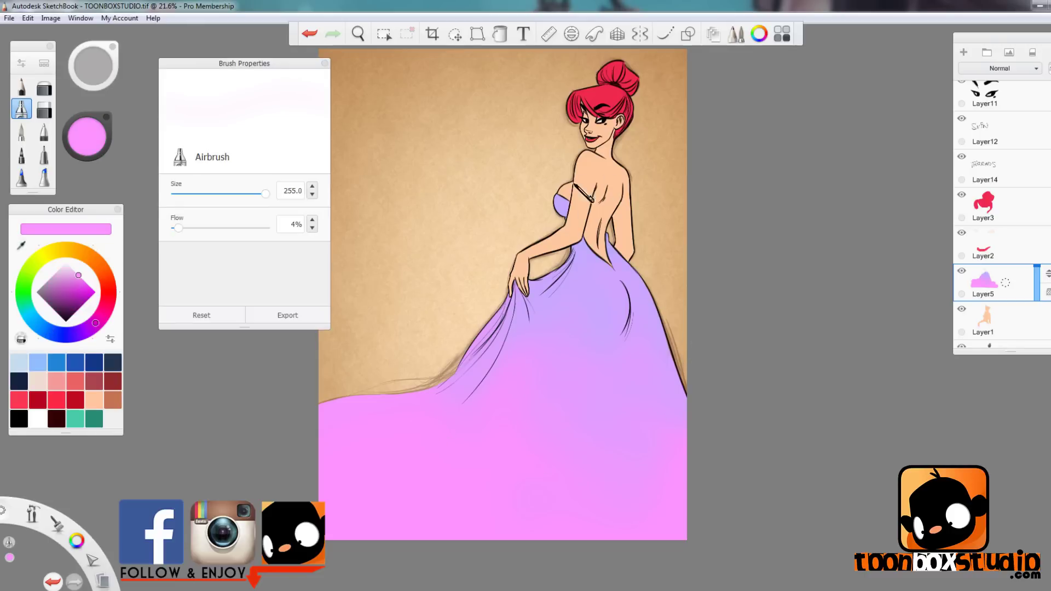
{"action": "left_click", "coordinate": [93, 132]}
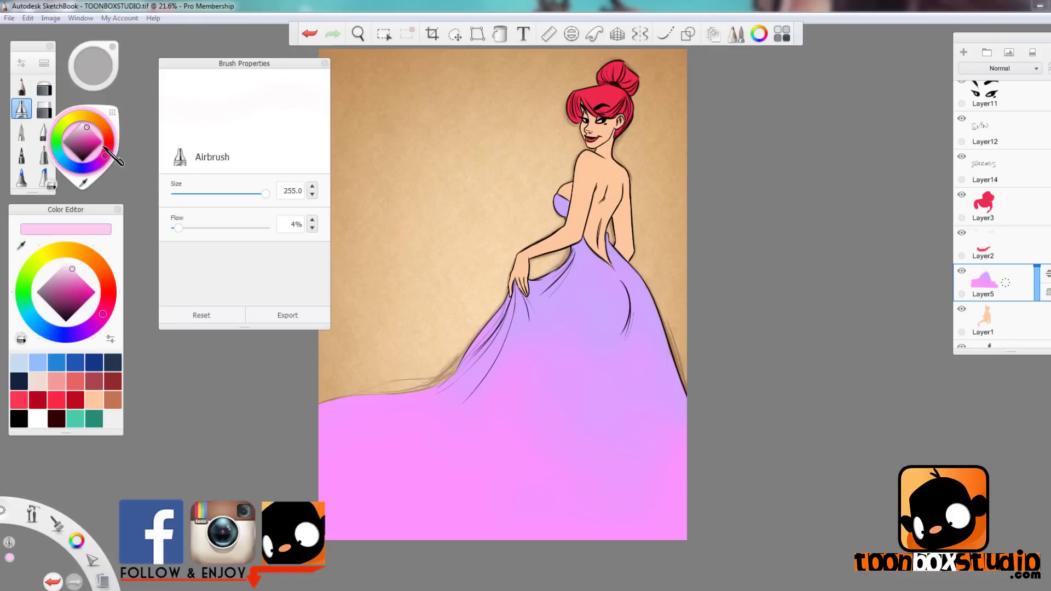
{"action": "left_click", "coordinate": [110, 149]}
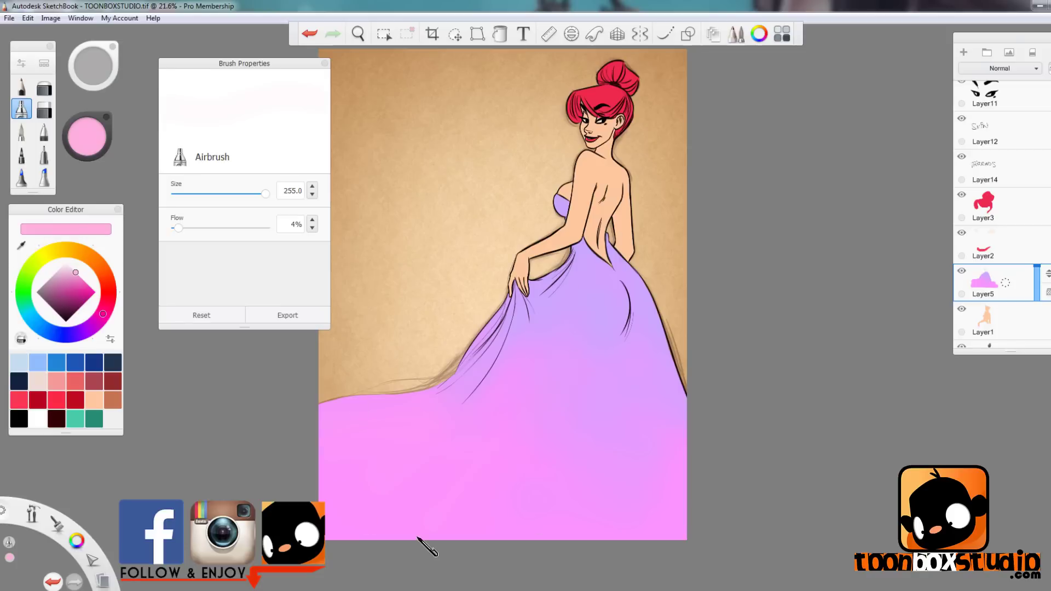
{"action": "left_click_drag", "start_coordinate": [92, 125], "coordinate": [94, 115]}
{"action": "left_click_drag", "start_coordinate": [384, 450], "coordinate": [367, 487]}
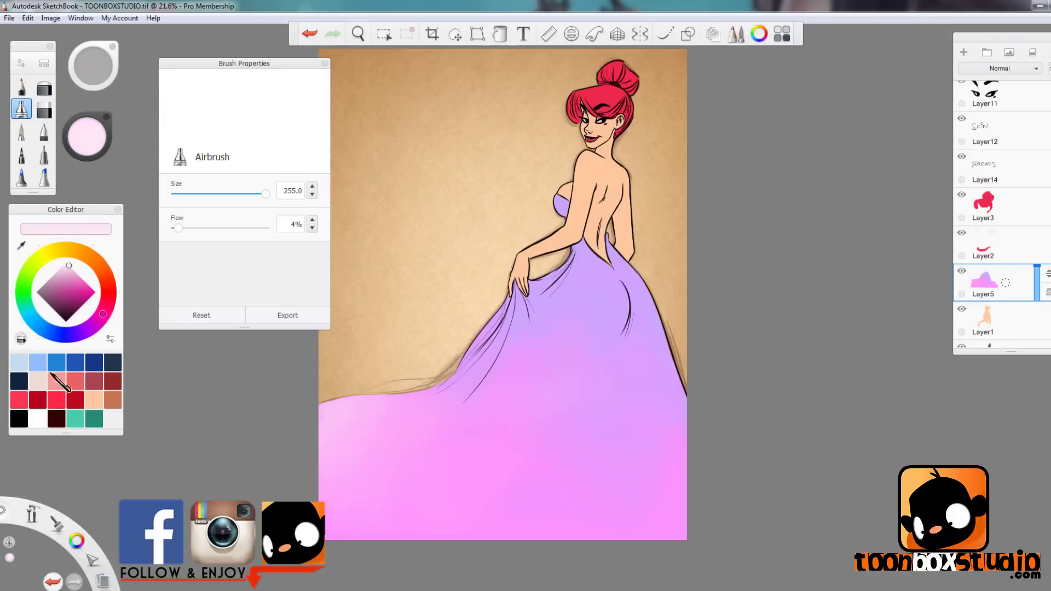
Airbrush more light blue and pink over the skirt and bodice, reducing the brush size to 182.5.
{"action": "left_click", "coordinate": [38, 363]}
{"action": "left_click_drag", "start_coordinate": [90, 136], "coordinate": [125, 137]}
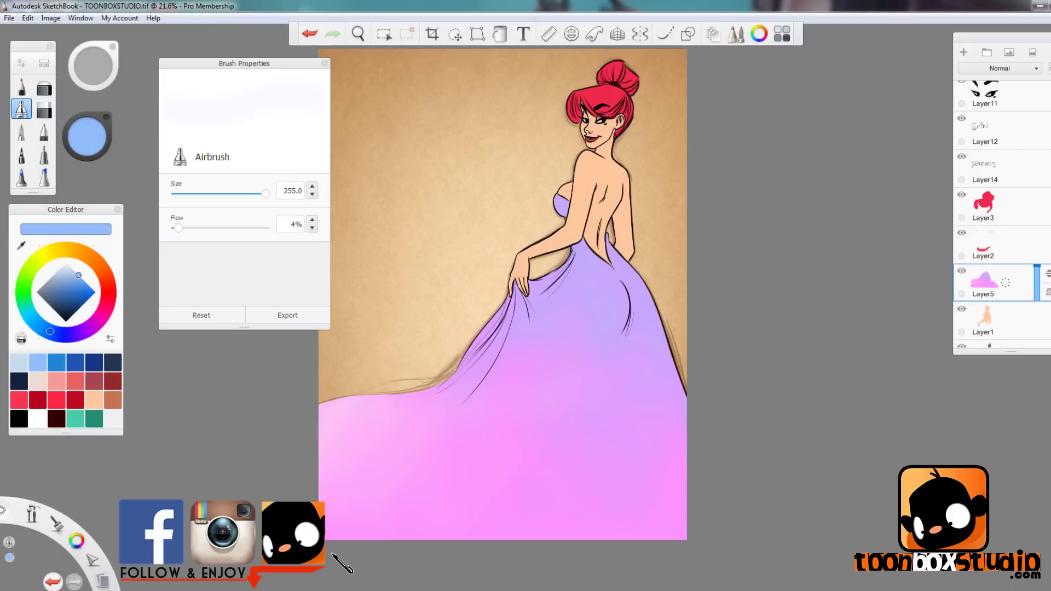
{"action": "left_click", "coordinate": [106, 156]}
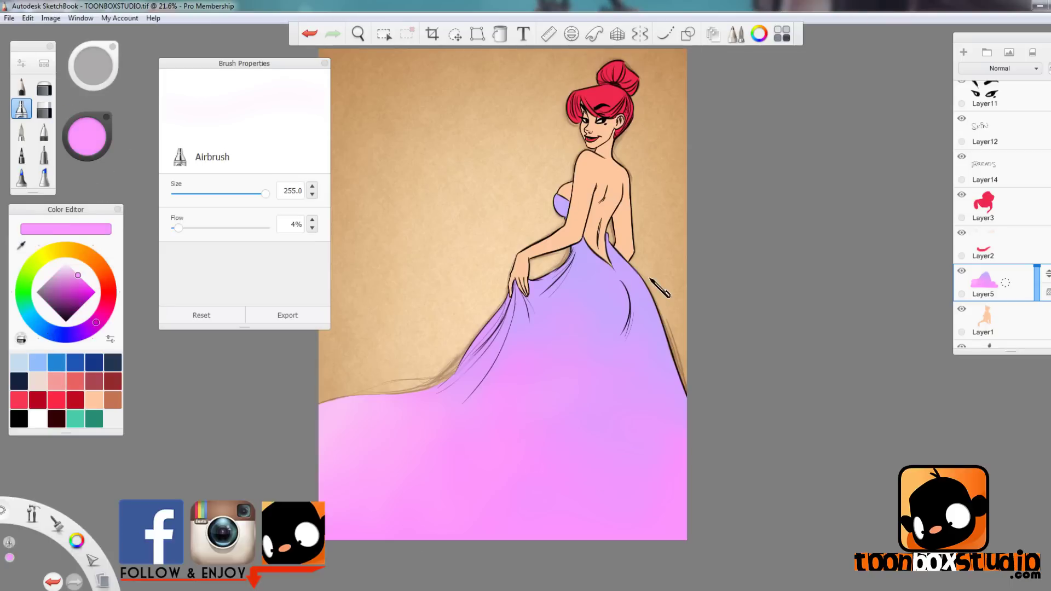
{"action": "left_click", "coordinate": [39, 363]}
{"action": "left_click_drag", "start_coordinate": [81, 80], "coordinate": [82, 90]}
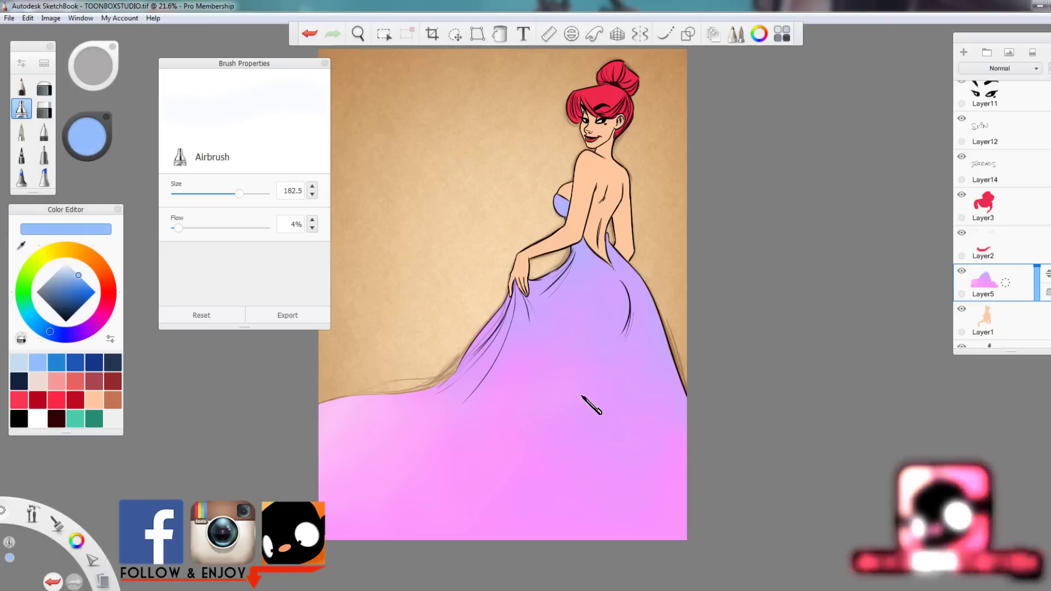
Recolour the arm and back contour lines reddish brown on the skin line-art layer, Layer12.
{"action": "key", "text": "space"}
{"action": "left_click_drag", "start_coordinate": [692, 345], "coordinate": [788, 404]}
{"action": "left_click", "coordinate": [22, 132]}
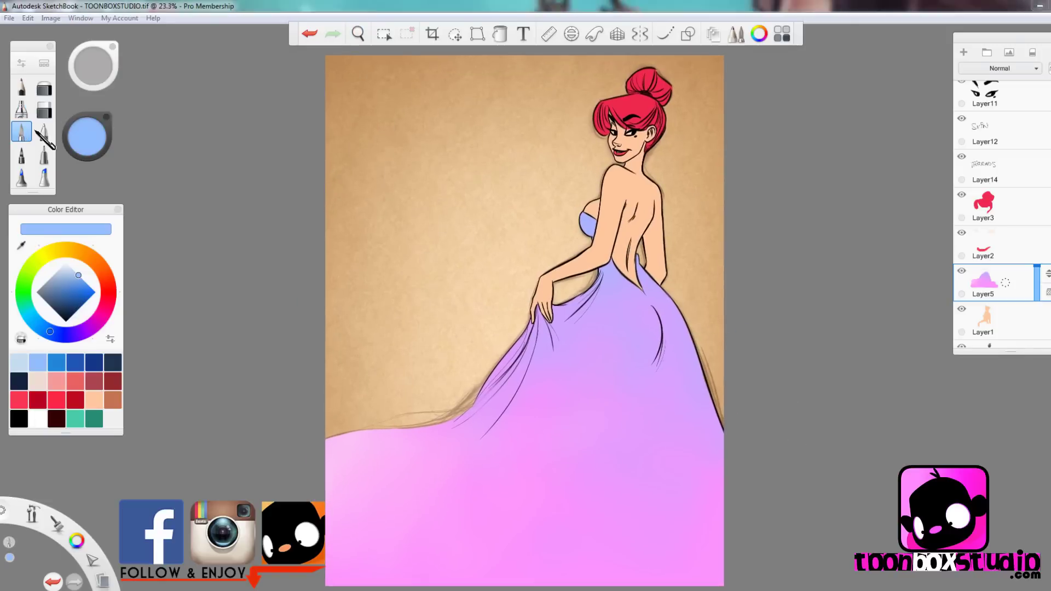
{"action": "left_click", "coordinate": [113, 400]}
{"action": "left_click", "coordinate": [985, 130]}
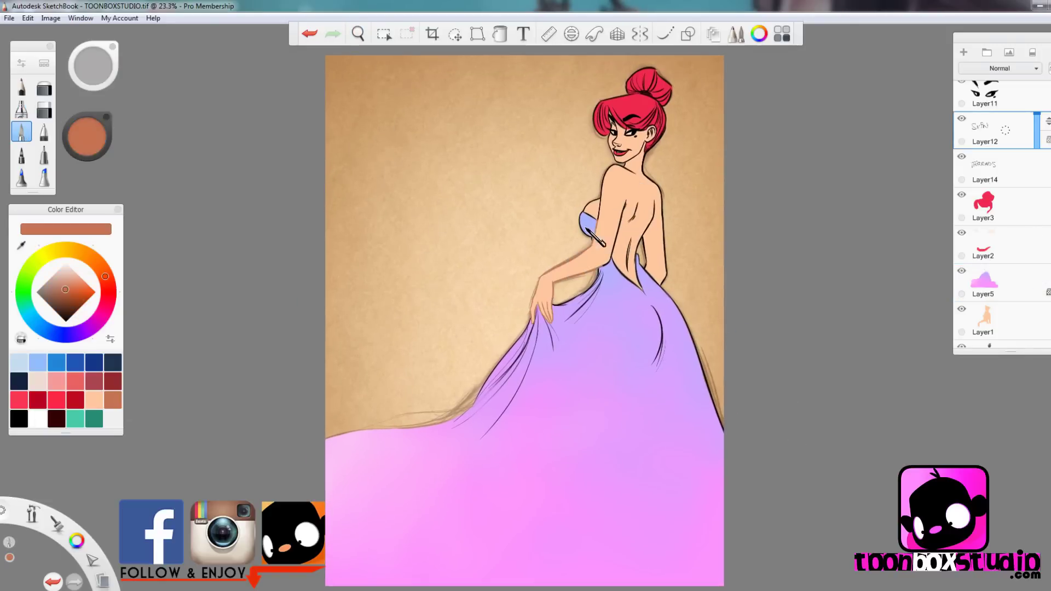
{"action": "key", "text": "space"}
{"action": "left_click_drag", "start_coordinate": [638, 168], "coordinate": [714, 315]}
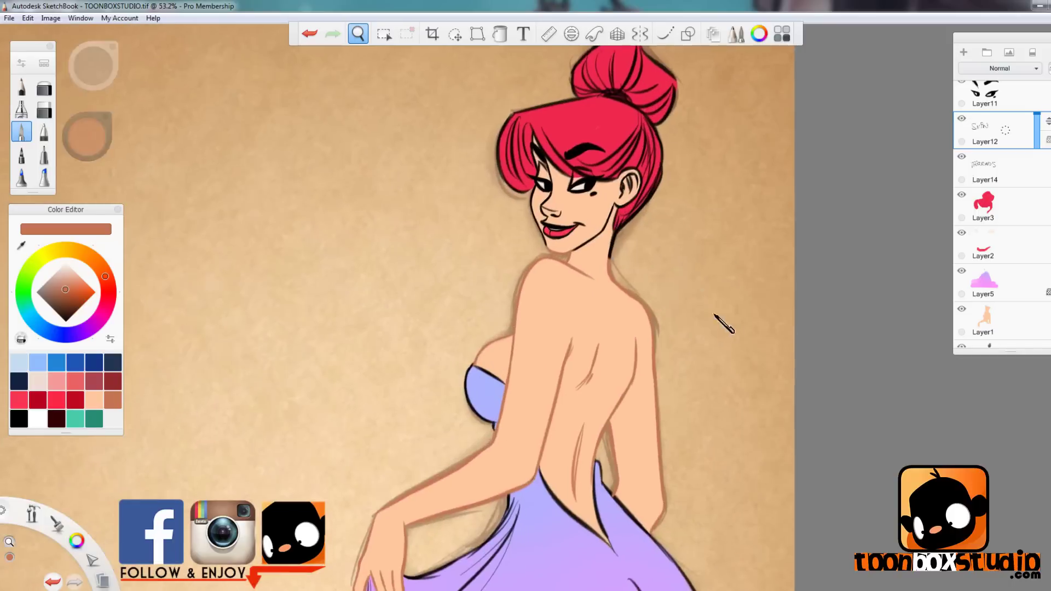
Hide the Sketch layer and recolour the face, ear and neck lines reddish brown.
{"action": "scroll", "coordinate": [985, 235], "scroll_direction": "down", "scroll_amount": 3}
{"action": "left_click", "coordinate": [962, 240]}
{"action": "left_click_drag", "start_coordinate": [606, 259], "coordinate": [629, 192]}
{"action": "left_click_drag", "start_coordinate": [529, 192], "coordinate": [577, 228]}
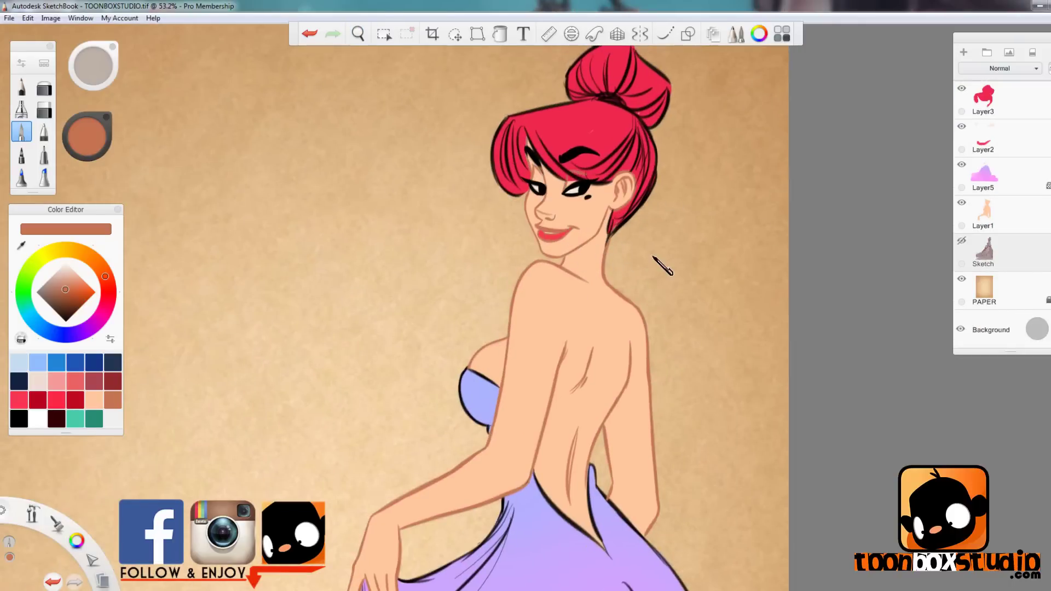
Recolour the lip lines dark red, keeping the surrounding skin lines brown.
{"action": "left_click", "coordinate": [37, 400]}
{"action": "left_click_drag", "start_coordinate": [93, 65], "coordinate": [137, 292]}
{"action": "key", "text": "space"}
{"action": "left_click_drag", "start_coordinate": [560, 272], "coordinate": [613, 329]}
{"action": "mouse_move", "coordinate": [513, 285]}
{"action": "left_mouse_down"}
{"action": "mouse_move", "coordinate": [554, 309]}
{"action": "mouse_move", "coordinate": [584, 285]}
{"action": "left_mouse_up"}
{"action": "left_click_drag", "start_coordinate": [583, 285], "coordinate": [506, 279]}
{"action": "left_click", "coordinate": [113, 400]}
{"action": "left_click", "coordinate": [22, 87]}
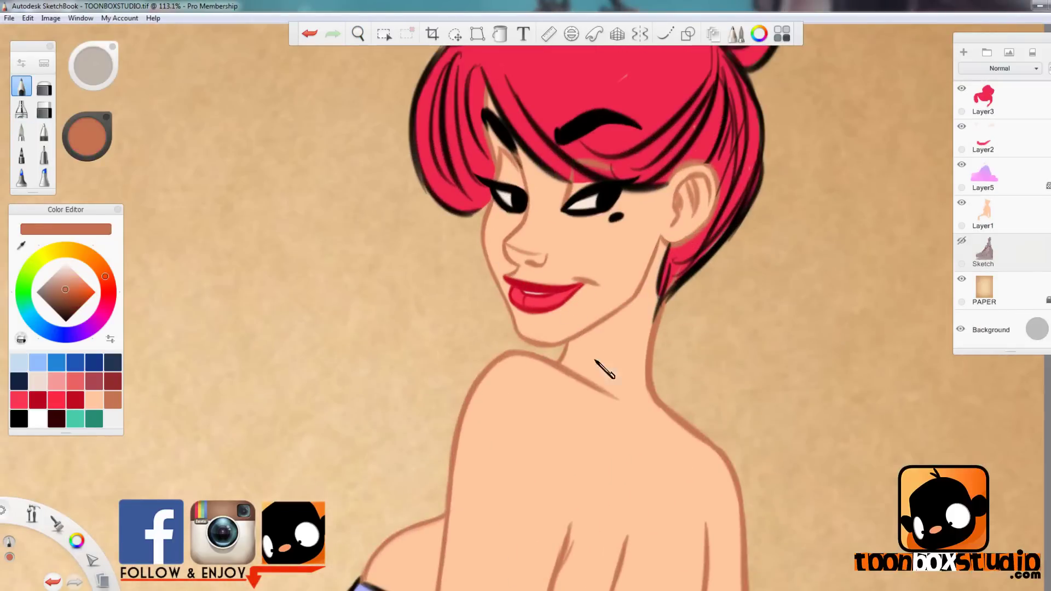
{"action": "scroll", "coordinate": [596, 366], "scroll_direction": "down", "scroll_amount": 3}
Paint turquoise irises in both eyes on Layer11.
{"action": "left_click", "coordinate": [18, 418]}
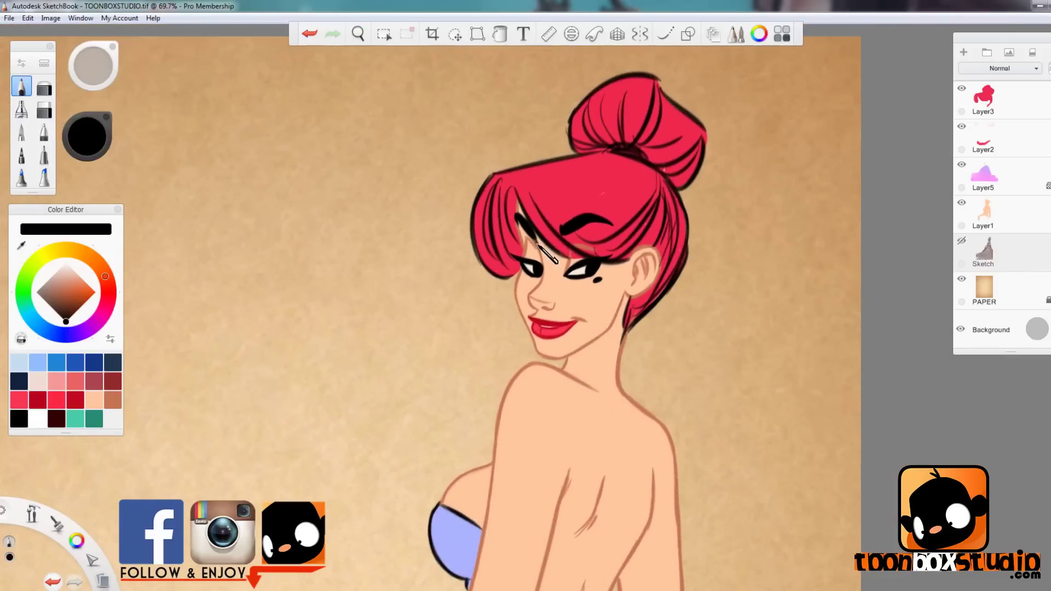
{"action": "scroll", "coordinate": [630, 362], "scroll_direction": "down", "scroll_amount": 4}
{"action": "left_click_drag", "start_coordinate": [991, 131], "coordinate": [991, 284]}
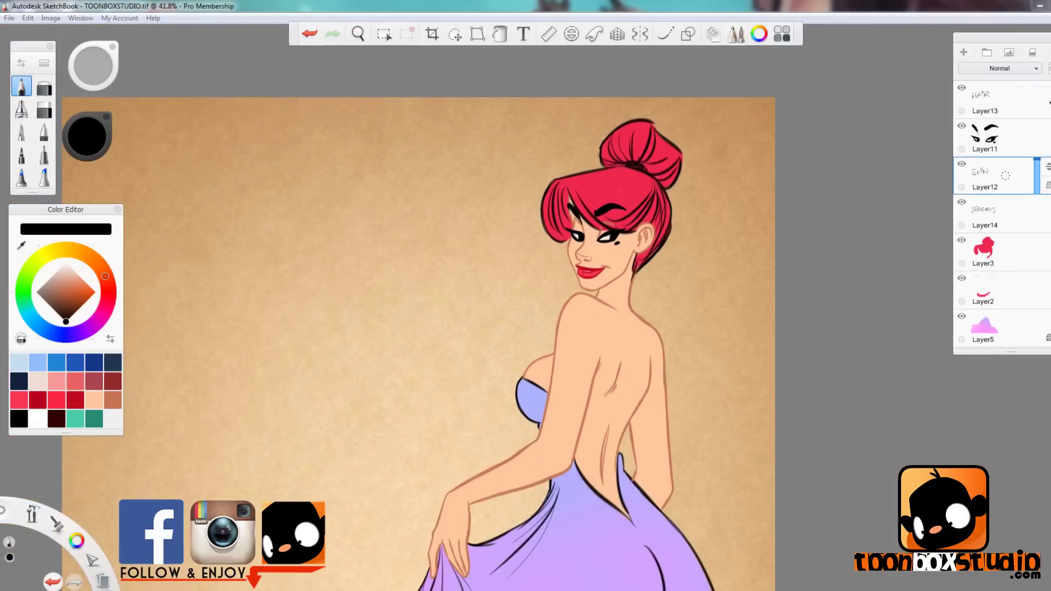
{"action": "left_click", "coordinate": [985, 137]}
{"action": "left_click", "coordinate": [26, 307]}
{"action": "left_click", "coordinate": [86, 292]}
{"action": "left_click", "coordinate": [28, 310]}
{"action": "scroll", "coordinate": [639, 229], "scroll_direction": "up", "scroll_amount": 8}
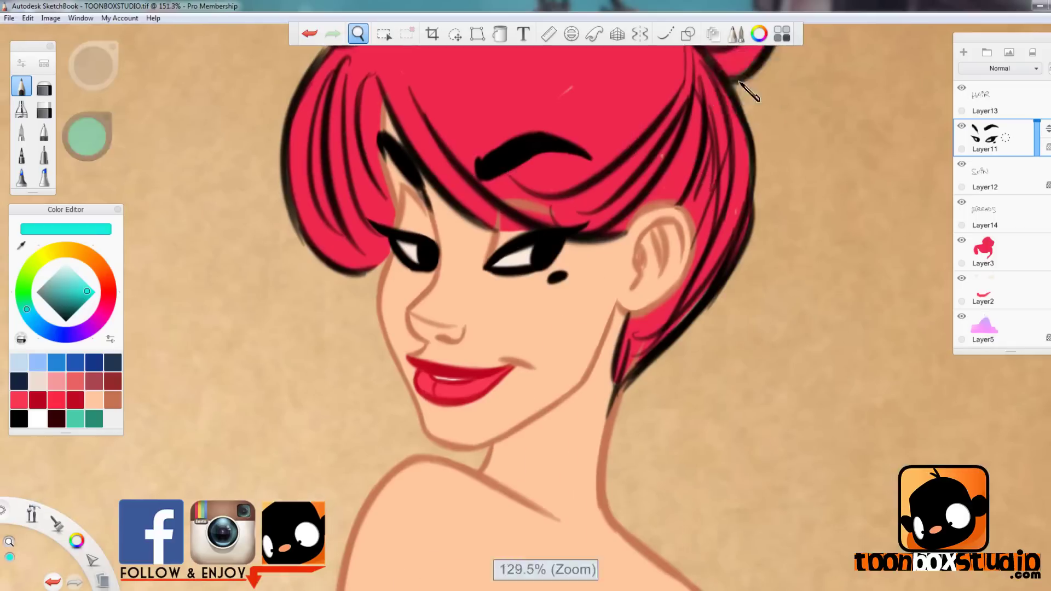
{"action": "left_click_drag", "start_coordinate": [532, 248], "coordinate": [548, 249]}
{"action": "key", "text": "ctrl+z"}
{"action": "left_click_drag", "start_coordinate": [415, 256], "coordinate": [428, 247]}
{"action": "mouse_move", "coordinate": [552, 242]}
{"action": "left_mouse_down"}
{"action": "mouse_move", "coordinate": [540, 263]}
{"action": "mouse_move", "coordinate": [524, 239]}
{"action": "mouse_move", "coordinate": [527, 268]}
{"action": "mouse_move", "coordinate": [549, 260]}
{"action": "left_mouse_up"}
Touch up both eyes with black and shade the irises with very dark teal.
{"action": "left_click", "coordinate": [542, 237], "text": "alt"}
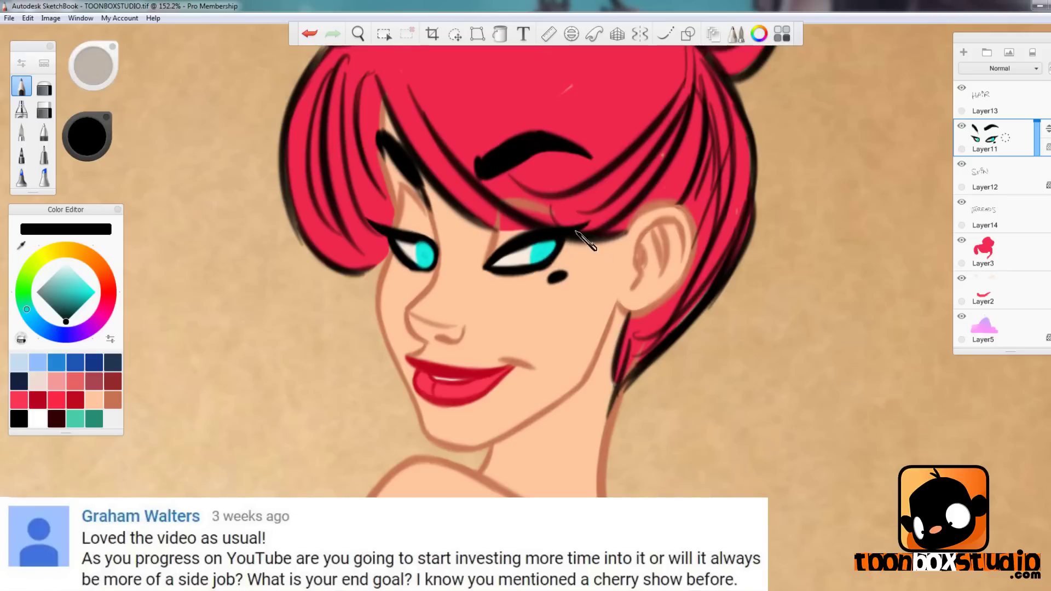
{"action": "left_click_drag", "start_coordinate": [408, 239], "coordinate": [412, 240]}
{"action": "key", "text": "ctrl+0"}
{"action": "left_click_drag", "start_coordinate": [644, 159], "coordinate": [762, 305]}
{"action": "left_click_drag", "start_coordinate": [68, 313], "coordinate": [67, 317]}
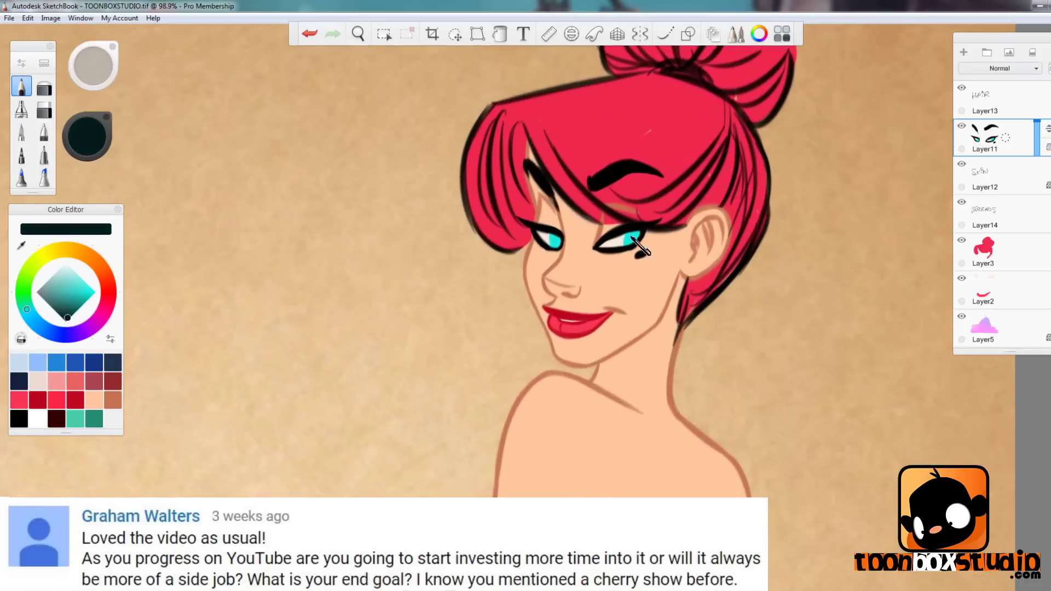
{"action": "left_click_drag", "start_coordinate": [550, 236], "coordinate": [558, 238]}
{"action": "left_click_drag", "start_coordinate": [634, 231], "coordinate": [640, 238]}
{"action": "mouse_move", "coordinate": [609, 339]}
{"action": "left_mouse_down"}
{"action": "mouse_move", "coordinate": [602, 350]}
{"action": "mouse_move", "coordinate": [719, 313]}
{"action": "left_mouse_up"}
Recolour the hair line art dark red and move the eye layer, Layer11, above the hair lines.
{"action": "left_click", "coordinate": [21, 132]}
{"action": "left_click", "coordinate": [75, 399]}
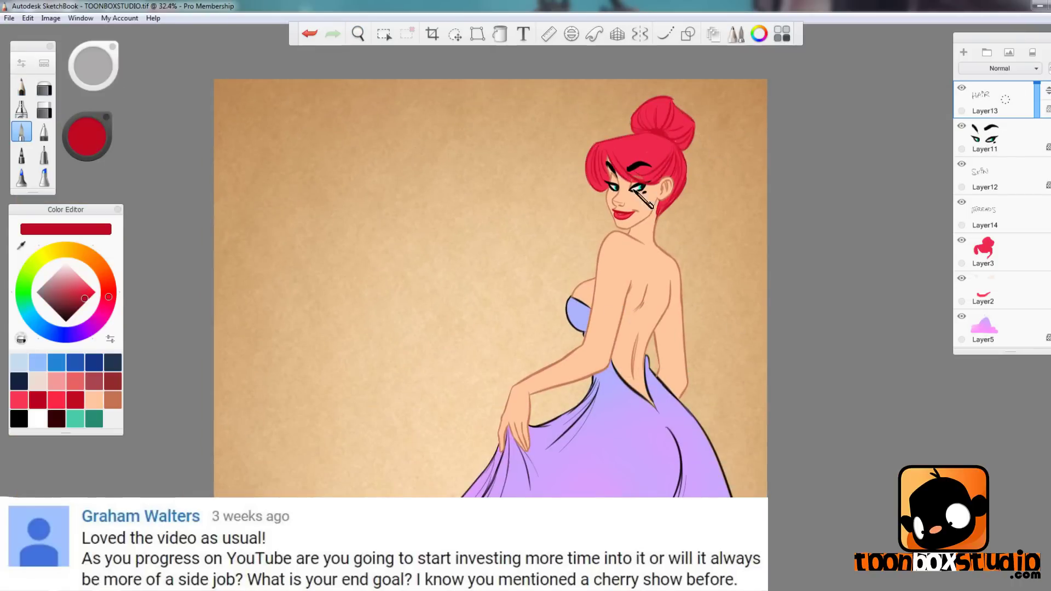
{"action": "left_click", "coordinate": [1005, 138]}
{"action": "left_click_drag", "start_coordinate": [1048, 129], "coordinate": [1048, 91]}
Accent the hair lines around the base of the bun with a deeper red on Layer13.
{"action": "left_click_drag", "start_coordinate": [87, 136], "coordinate": [90, 149]}
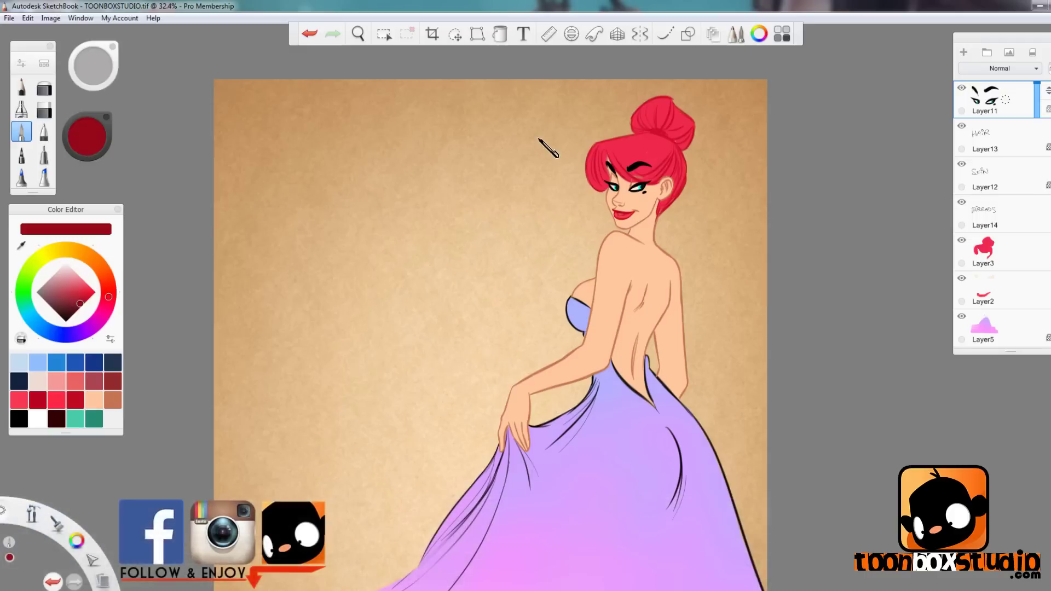
{"action": "left_click", "coordinate": [996, 138]}
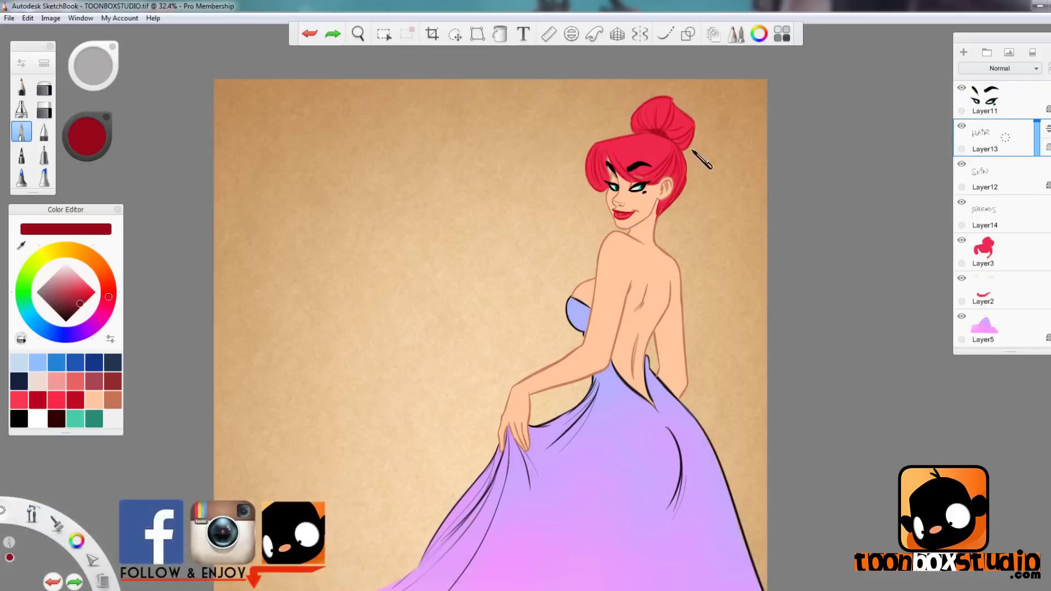
{"action": "left_click_drag", "start_coordinate": [711, 163], "coordinate": [748, 347]}
Lock the transparency of Layer14 and recolour the dress contour and fold lines pale lavender.
{"action": "left_click", "coordinate": [1010, 215]}
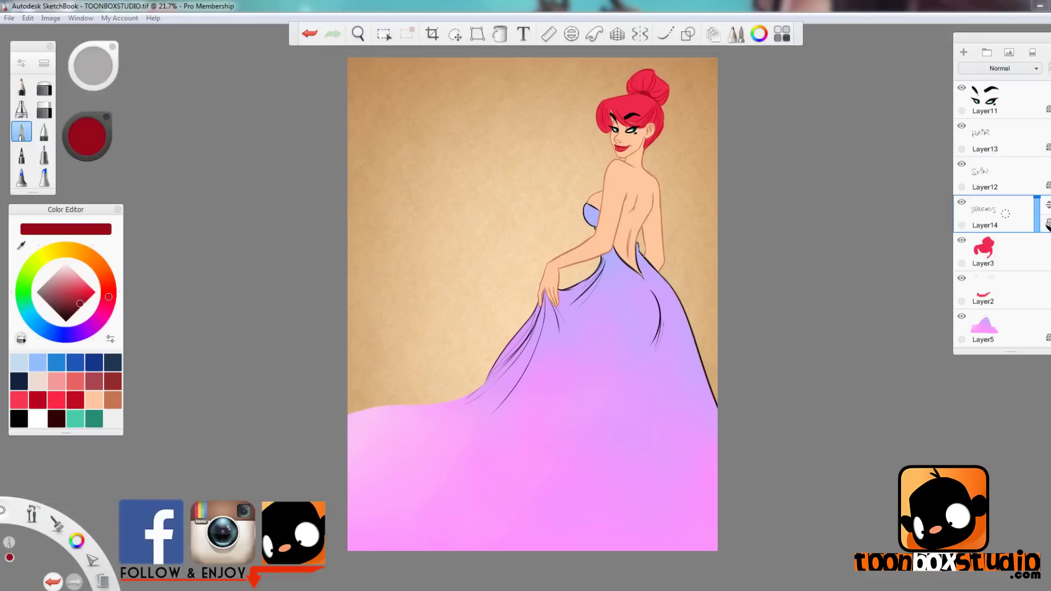
{"action": "left_click", "coordinate": [65, 334]}
{"action": "left_click_drag", "start_coordinate": [88, 152], "coordinate": [86, 95]}
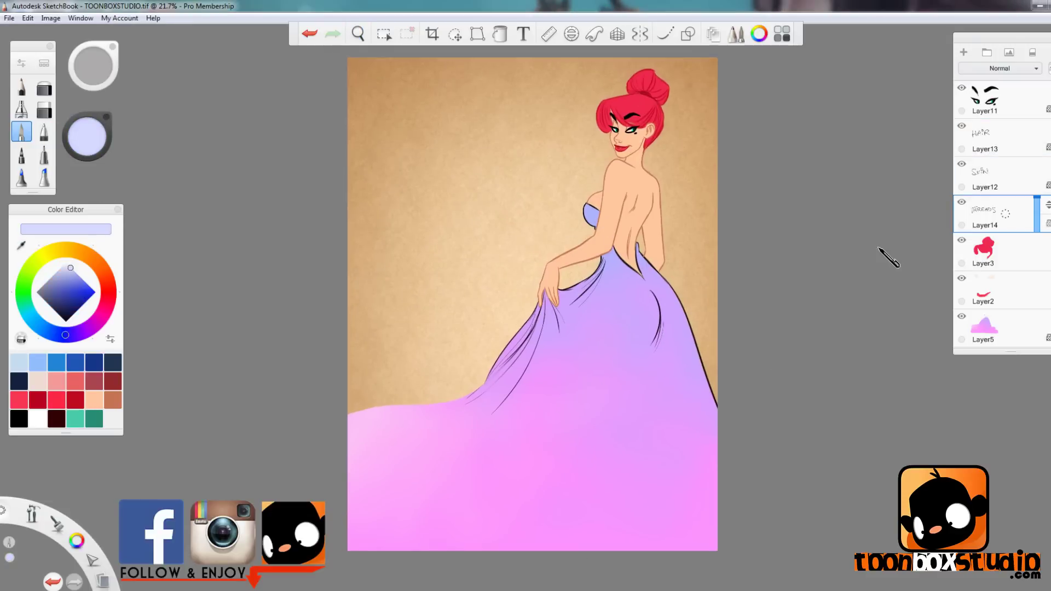
{"action": "mouse_move", "coordinate": [589, 207]}
{"action": "left_mouse_down"}
{"action": "mouse_move", "coordinate": [666, 274]}
{"action": "mouse_move", "coordinate": [520, 348]}
{"action": "left_mouse_up"}
{"action": "mouse_move", "coordinate": [560, 284]}
{"action": "left_mouse_down"}
{"action": "mouse_move", "coordinate": [514, 344]}
{"action": "mouse_move", "coordinate": [562, 333]}
{"action": "left_mouse_up"}
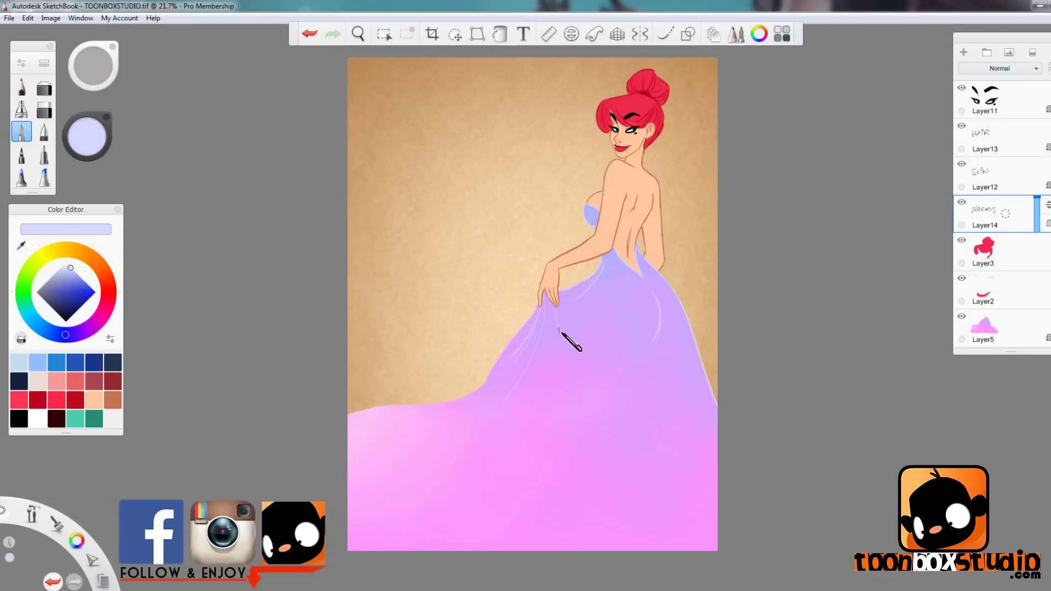
{"action": "left_click", "coordinate": [535, 495], "text": "alt"}
{"action": "left_click_drag", "start_coordinate": [89, 145], "coordinate": [93, 90]}
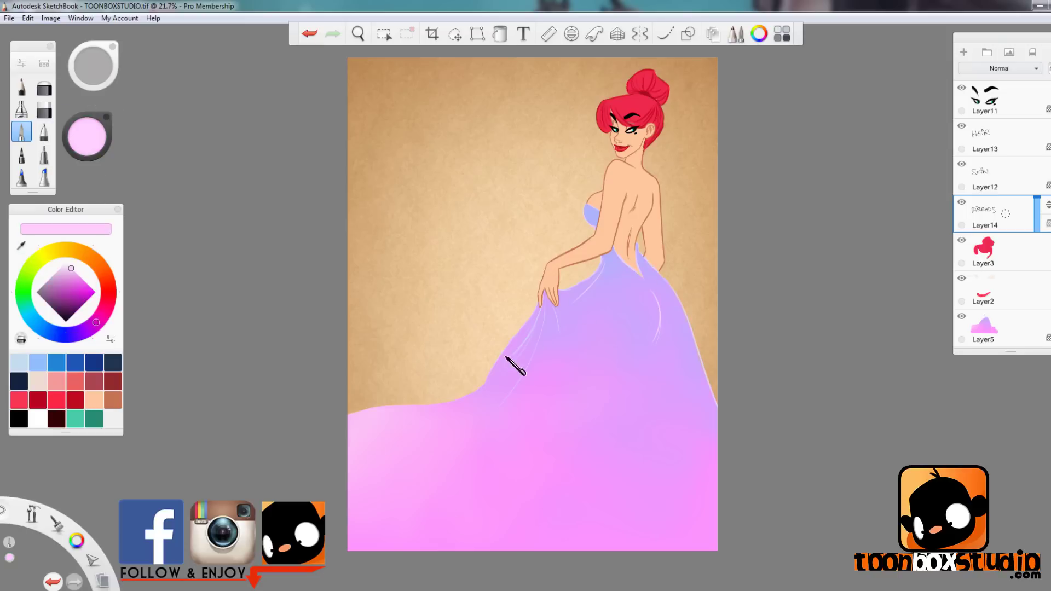
{"action": "key", "text": "ctrl+z"}
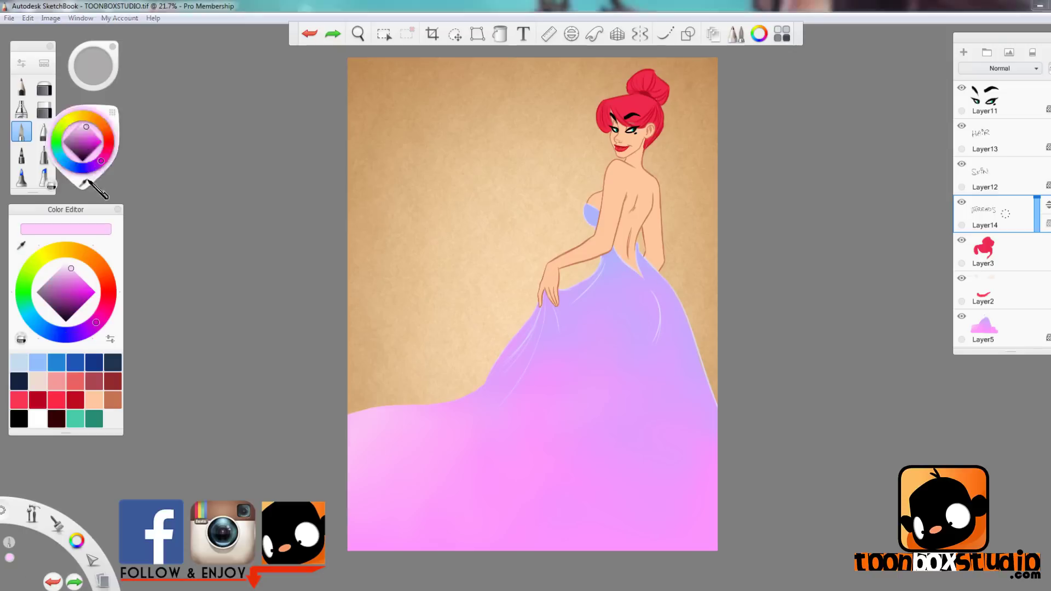
Touch up the white details of the face with white on Layer2.
{"action": "left_click", "coordinate": [21, 87]}
{"action": "left_click_drag", "start_coordinate": [1034, 278], "coordinate": [1034, 226]}
{"action": "left_click", "coordinate": [1012, 237]}
{"action": "left_click", "coordinate": [38, 419]}
{"action": "left_click", "coordinate": [21, 131]}
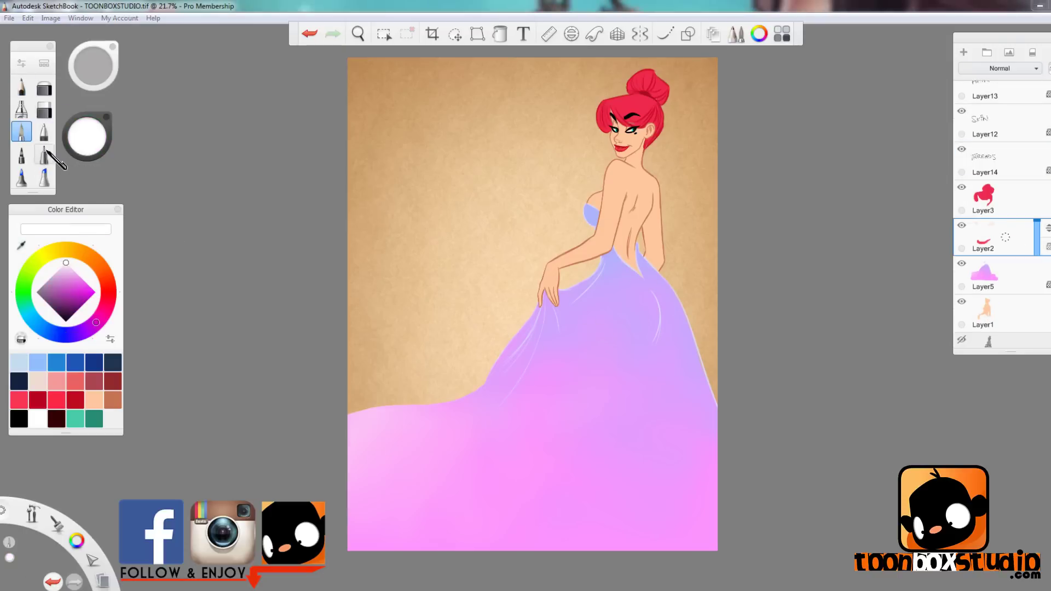
{"action": "key", "text": "space"}
{"action": "left_click_drag", "start_coordinate": [633, 161], "coordinate": [846, 268]}
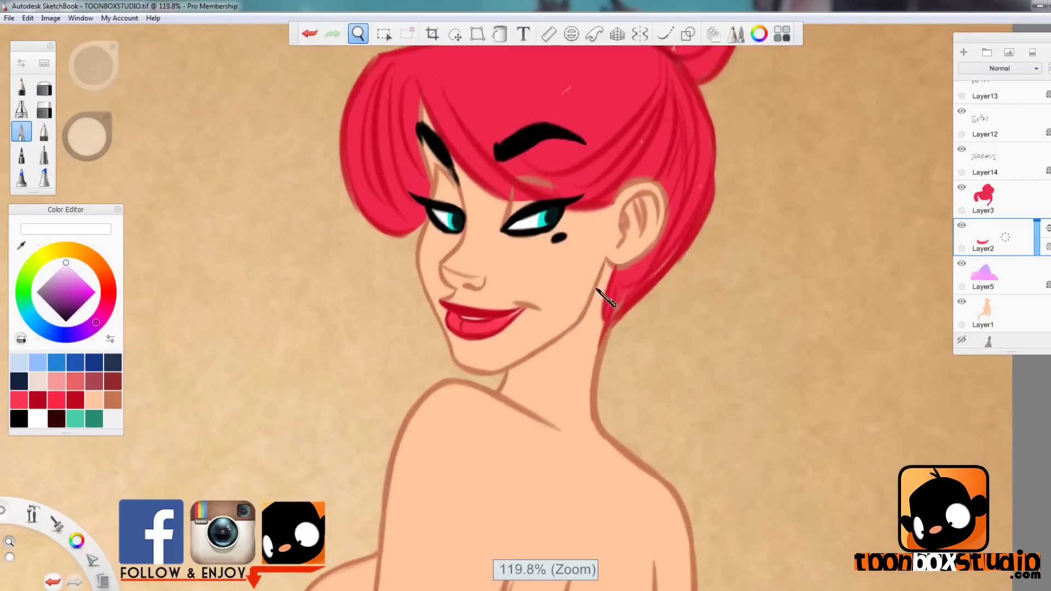
{"action": "left_click_drag", "start_coordinate": [597, 290], "coordinate": [559, 371]}
Touch up the hair fill with its sampled red and recolour the skin lines crossing the fringe dark red on Layer12.
{"action": "left_click", "coordinate": [670, 218], "text": "ctrl"}
{"action": "left_click", "coordinate": [591, 141], "text": "alt"}
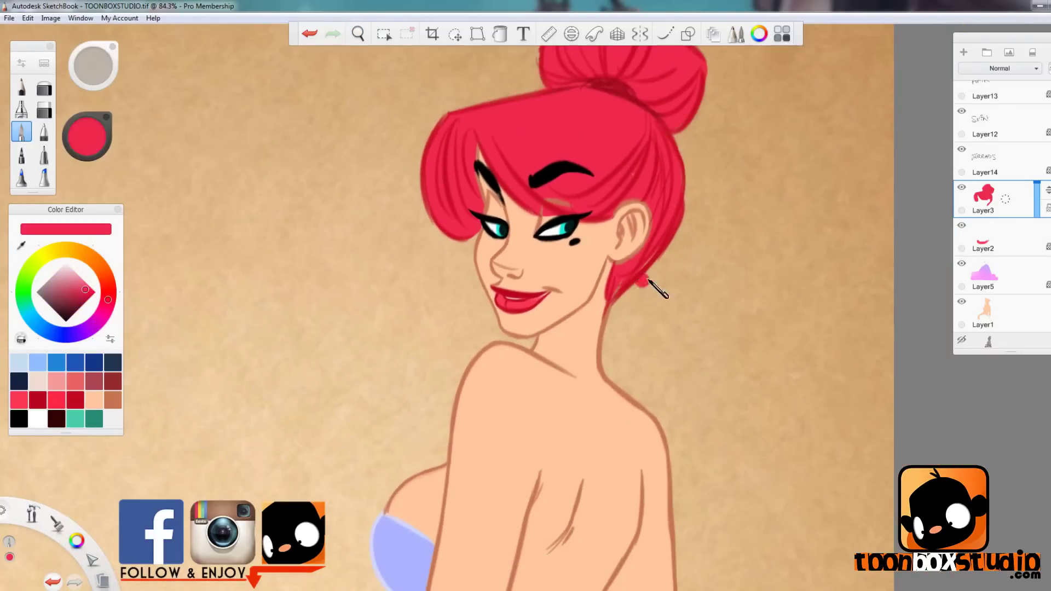
{"action": "left_click", "coordinate": [1008, 125]}
{"action": "left_click", "coordinate": [44, 110]}
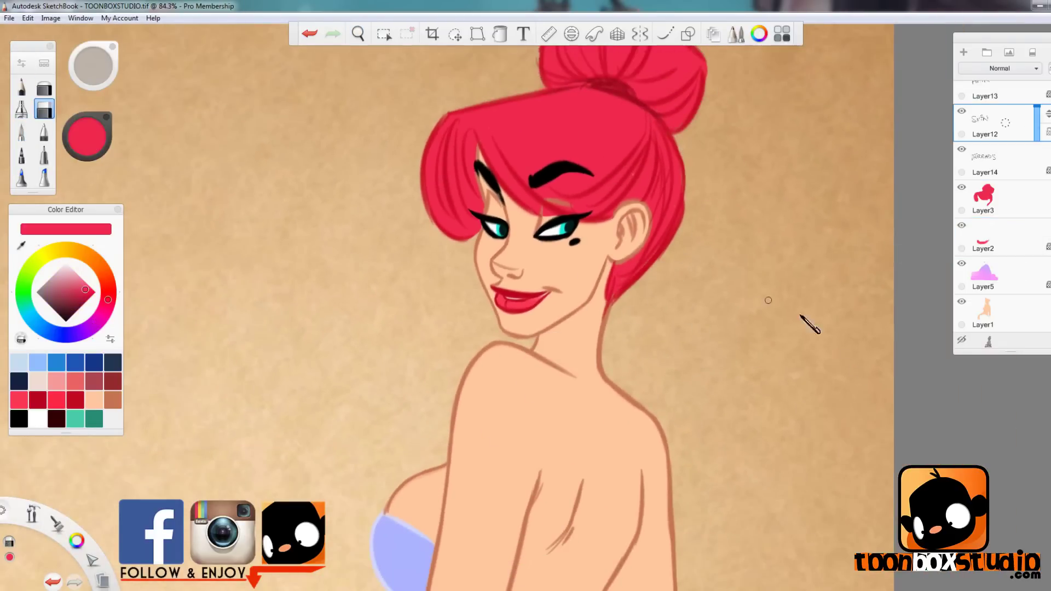
{"action": "left_click", "coordinate": [76, 401]}
{"action": "left_click", "coordinate": [78, 308]}
{"action": "mouse_move", "coordinate": [545, 202]}
{"action": "left_mouse_down"}
{"action": "mouse_move", "coordinate": [571, 205]}
{"action": "mouse_move", "coordinate": [541, 214]}
{"action": "left_mouse_up"}
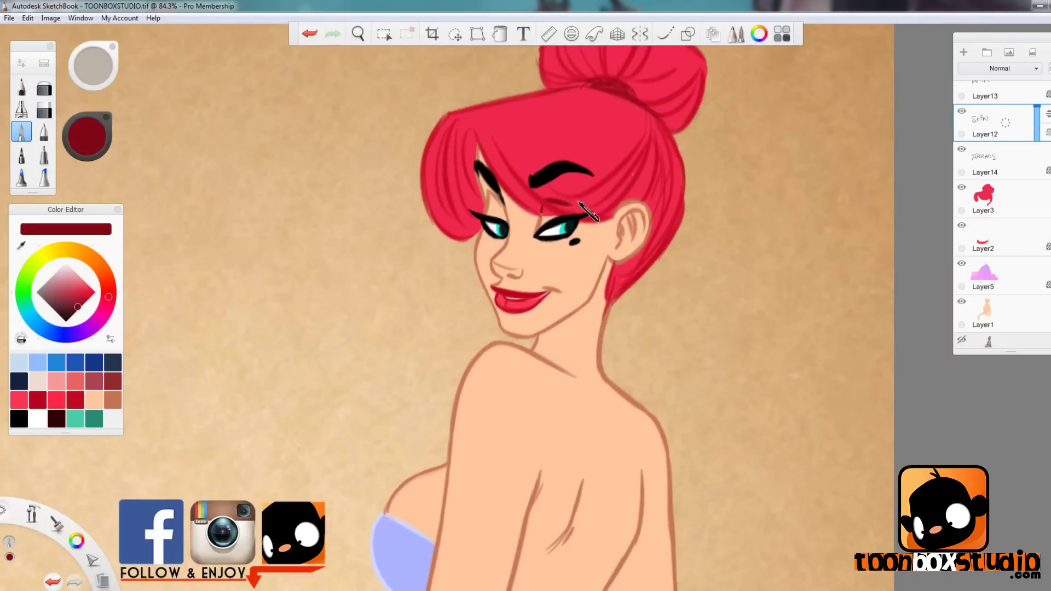
Airbrush the eyebrows dark red on Layer11.
{"action": "key", "text": "space"}
{"action": "mouse_move", "coordinate": [616, 258]}
{"action": "left_mouse_down"}
{"action": "mouse_move", "coordinate": [633, 441]}
{"action": "mouse_move", "coordinate": [650, 391]}
{"action": "left_mouse_up"}
{"action": "left_click_drag", "start_coordinate": [1002, 118], "coordinate": [1003, 171]}
{"action": "left_click", "coordinate": [1005, 100]}
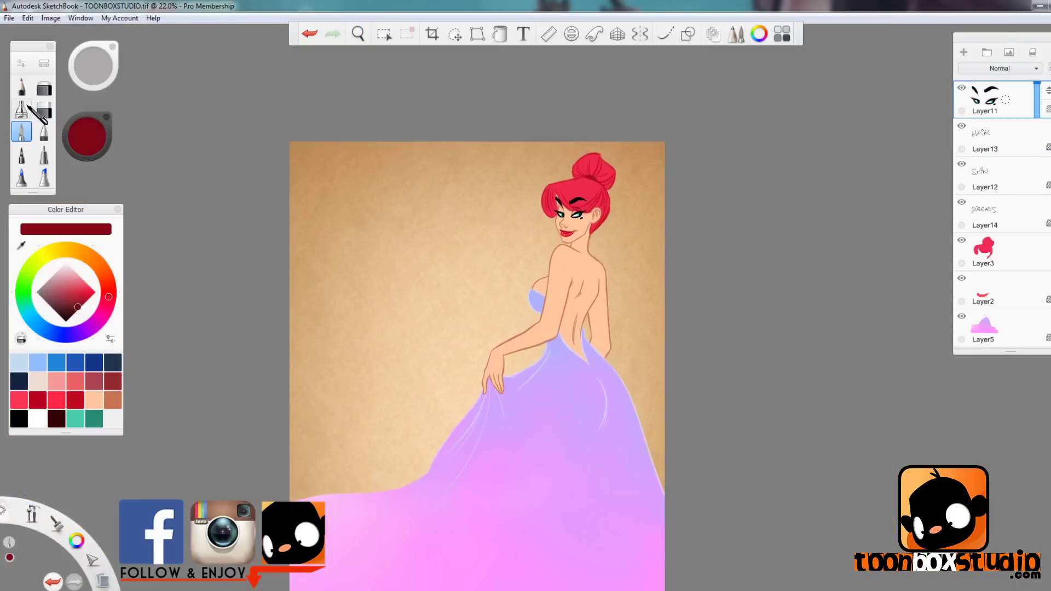
{"action": "left_click", "coordinate": [21, 108]}
{"action": "scroll", "coordinate": [580, 210], "scroll_direction": "up", "scroll_amount": 5}
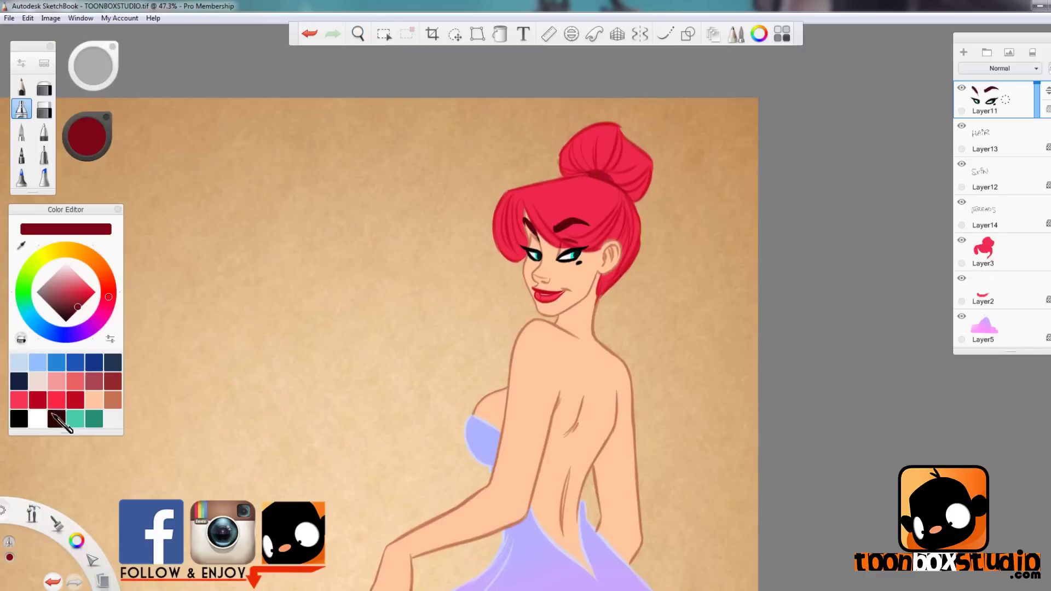
Paint peach pen shading over the back, arms and hand on Layer10, the Multiply layer.
{"action": "left_click", "coordinate": [112, 399]}
{"action": "left_click", "coordinate": [21, 132]}
{"action": "scroll", "coordinate": [540, 247], "scroll_direction": "up", "scroll_amount": 5}
{"action": "left_click", "coordinate": [534, 247], "text": "ctrl+alt"}
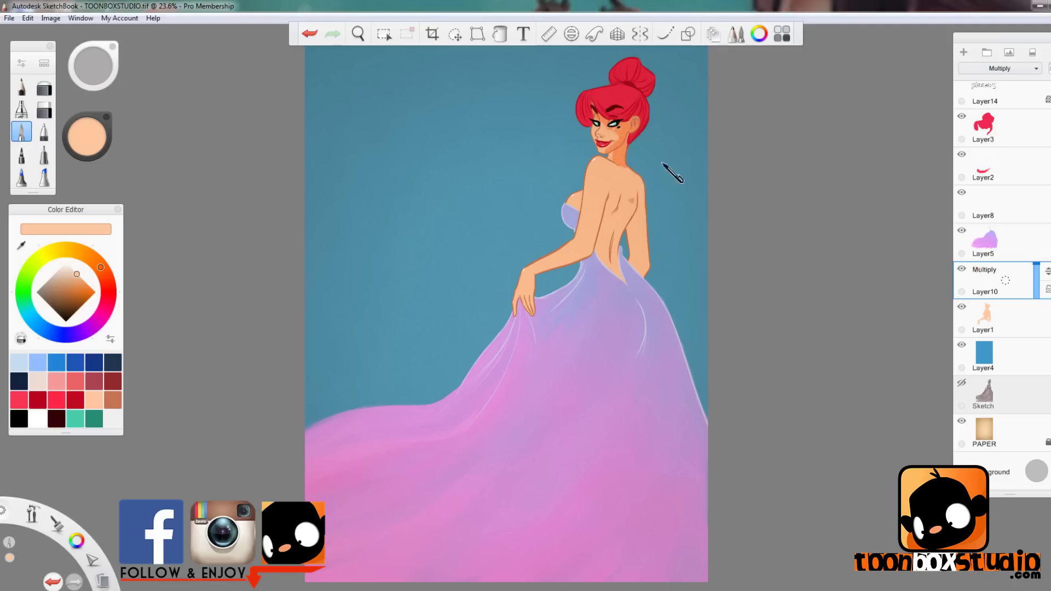
{"action": "mouse_move", "coordinate": [622, 170]}
{"action": "left_mouse_down"}
{"action": "mouse_move", "coordinate": [638, 183]}
{"action": "mouse_move", "coordinate": [634, 226]}
{"action": "left_mouse_up"}
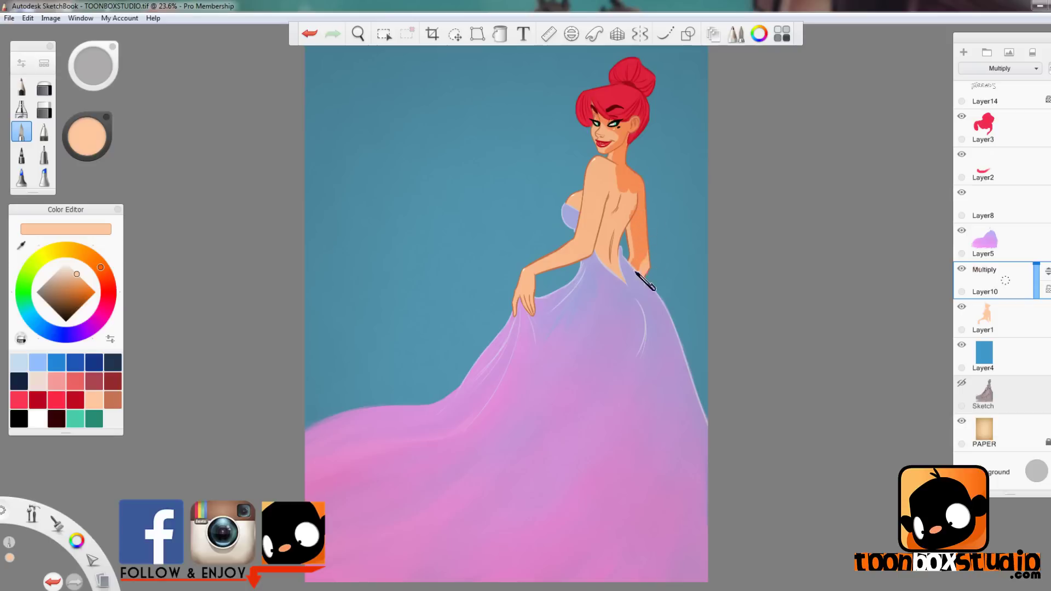
{"action": "mouse_move", "coordinate": [599, 170]}
{"action": "left_mouse_down"}
{"action": "mouse_move", "coordinate": [595, 211]}
{"action": "mouse_move", "coordinate": [616, 189]}
{"action": "mouse_move", "coordinate": [616, 257]}
{"action": "mouse_move", "coordinate": [635, 211]}
{"action": "left_mouse_up"}
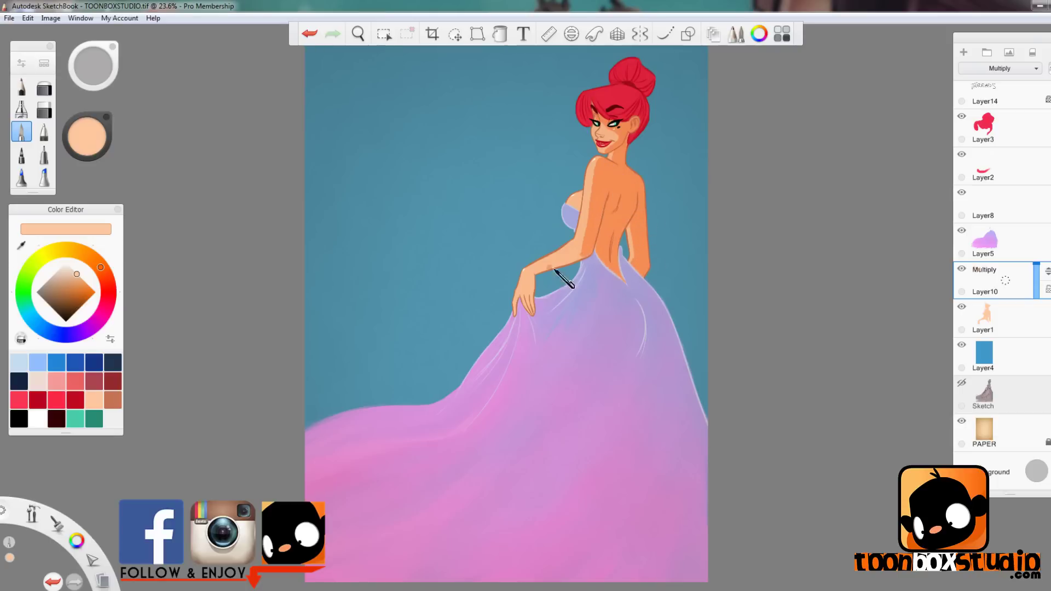
{"action": "left_click_drag", "start_coordinate": [554, 269], "coordinate": [536, 286]}
Erase excess skin shading and soften the shadow edge along the near arm on Layer10.
{"action": "key", "text": "e"}
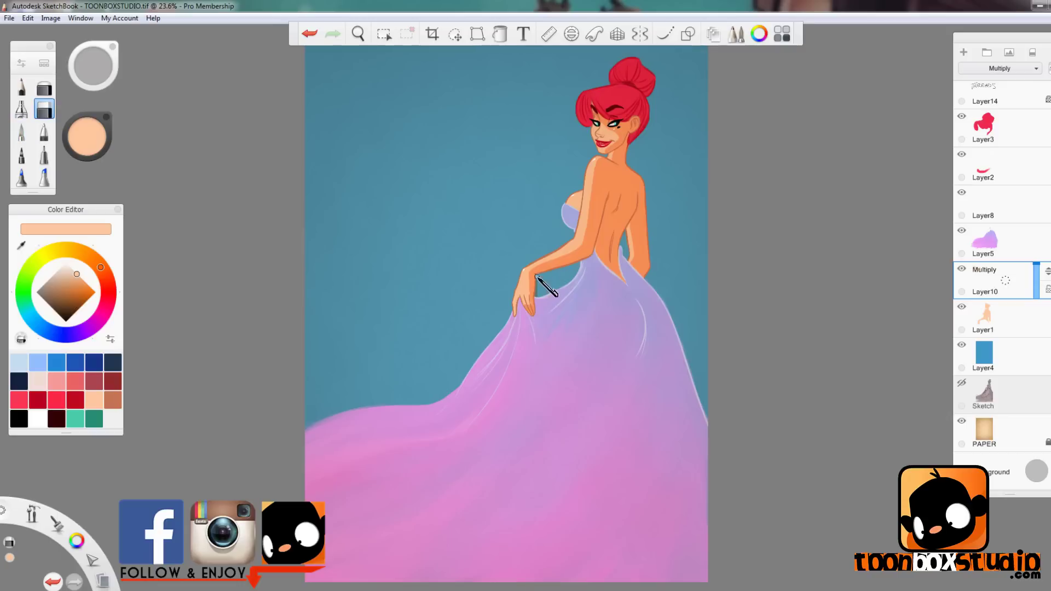
{"action": "key", "text": "e"}
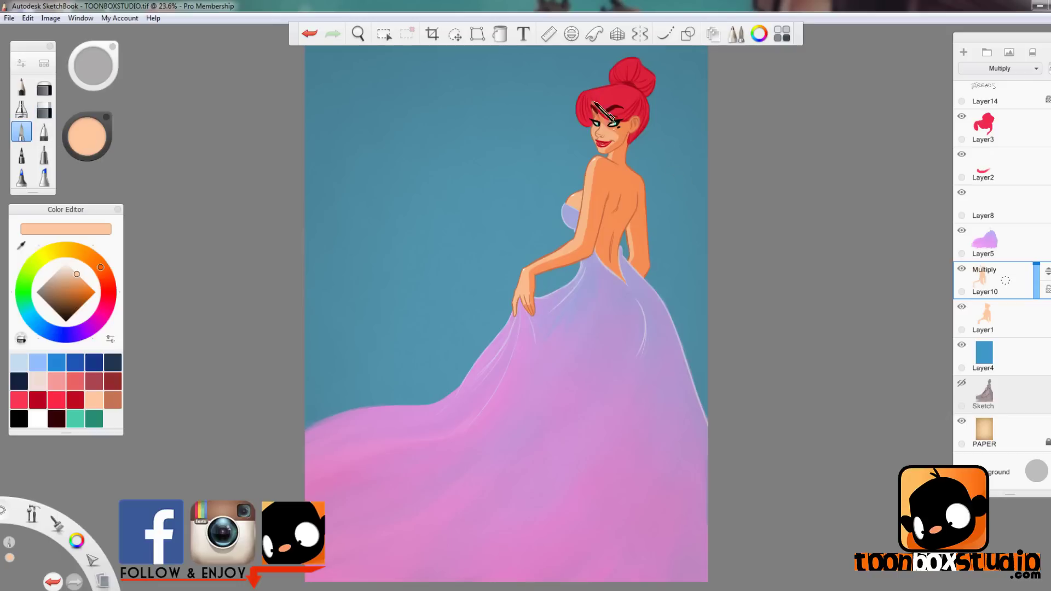
{"action": "key", "text": "e"}
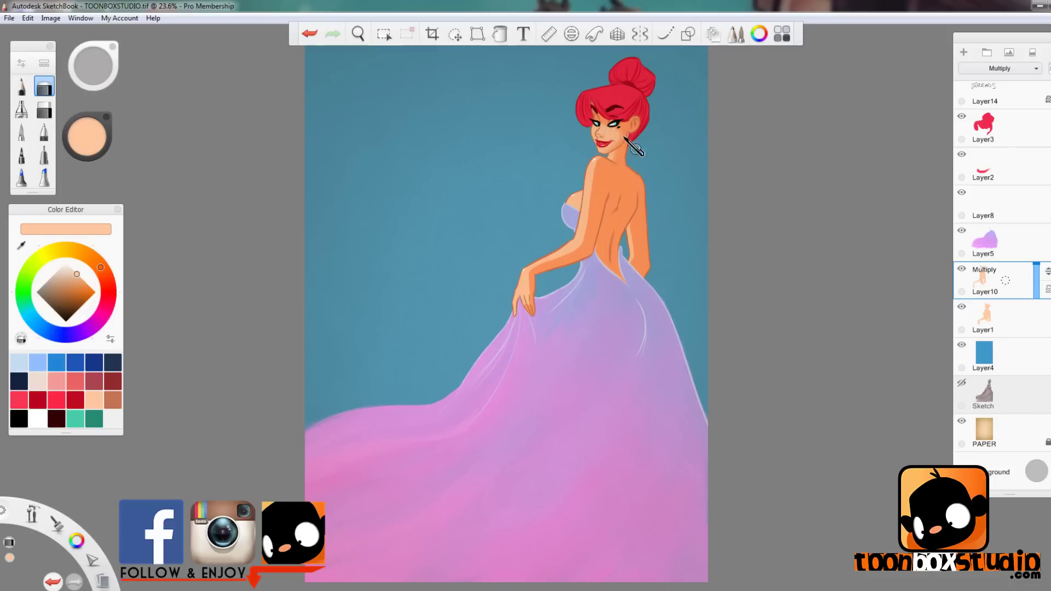
{"action": "mouse_move", "coordinate": [595, 174]}
{"action": "left_mouse_down"}
{"action": "mouse_move", "coordinate": [602, 189]}
{"action": "mouse_move", "coordinate": [584, 246]}
{"action": "left_mouse_up"}
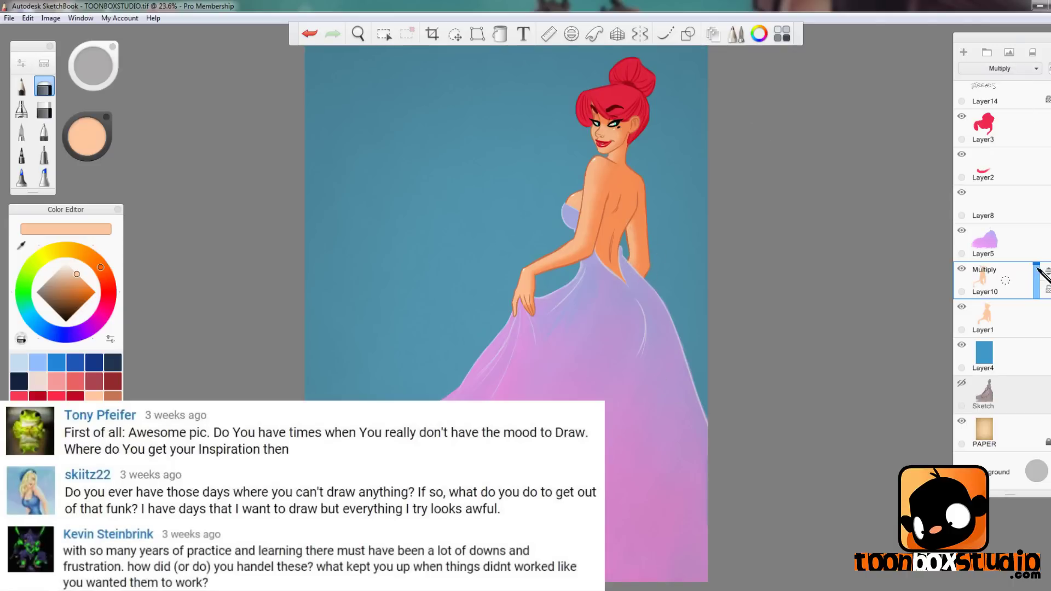
Lower the saturation of Layer10's skin shading and shift its hue slightly with Hue/Saturation.
{"action": "left_click", "coordinate": [51, 18]}
{"action": "left_click", "coordinate": [82, 120]}
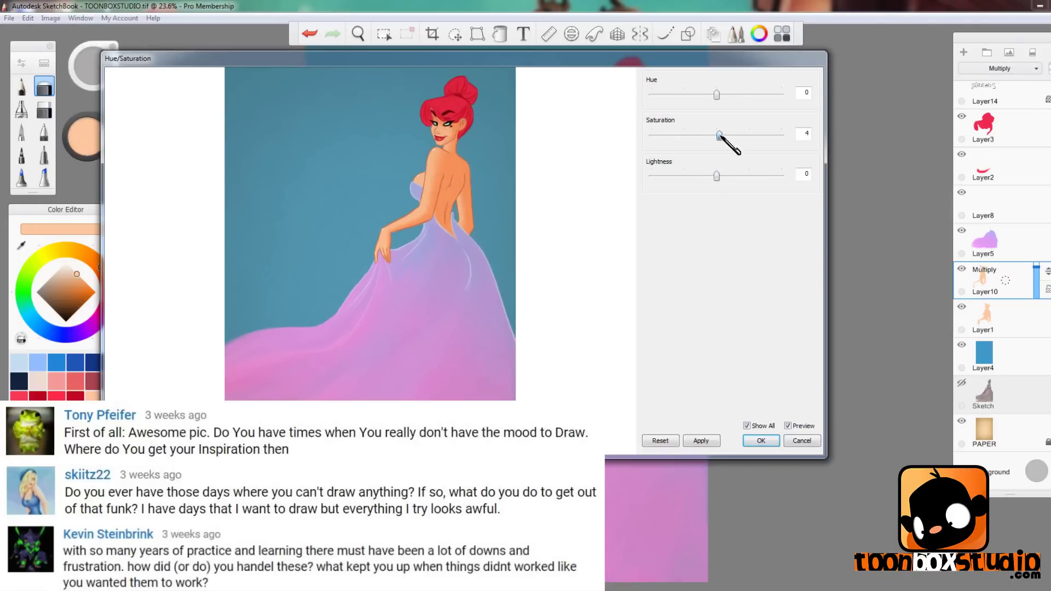
{"action": "left_click_drag", "start_coordinate": [718, 137], "coordinate": [689, 136]}
{"action": "left_click_drag", "start_coordinate": [717, 95], "coordinate": [714, 95]}
{"action": "left_click", "coordinate": [761, 440]}
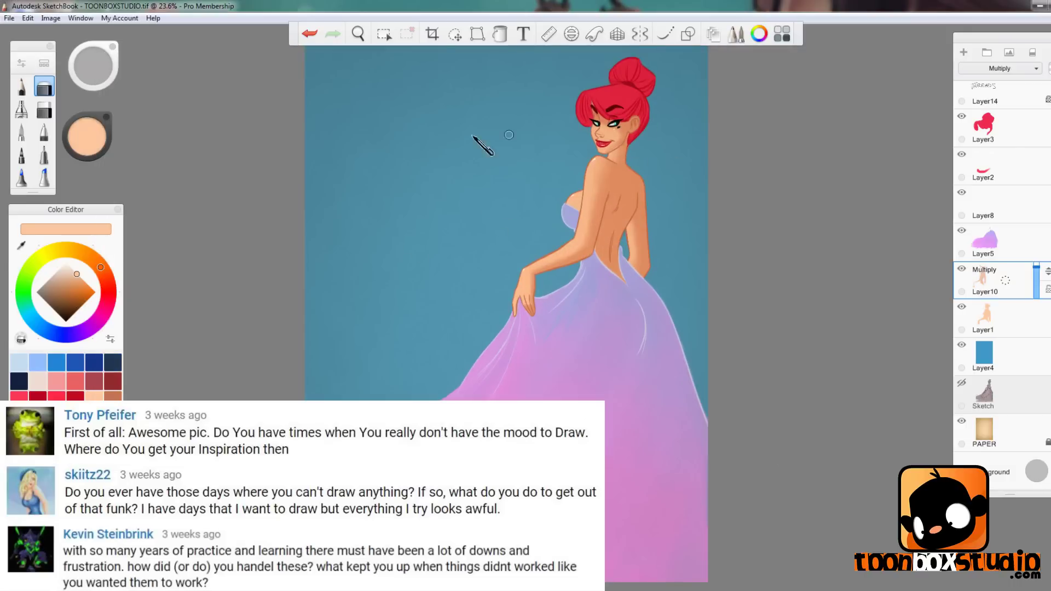
Refine the shoulder and far-arm shading on Layer10 with a dark orange airbrush, undo the last stroke and resample the peach skin tone.
{"action": "key", "text": "e"}
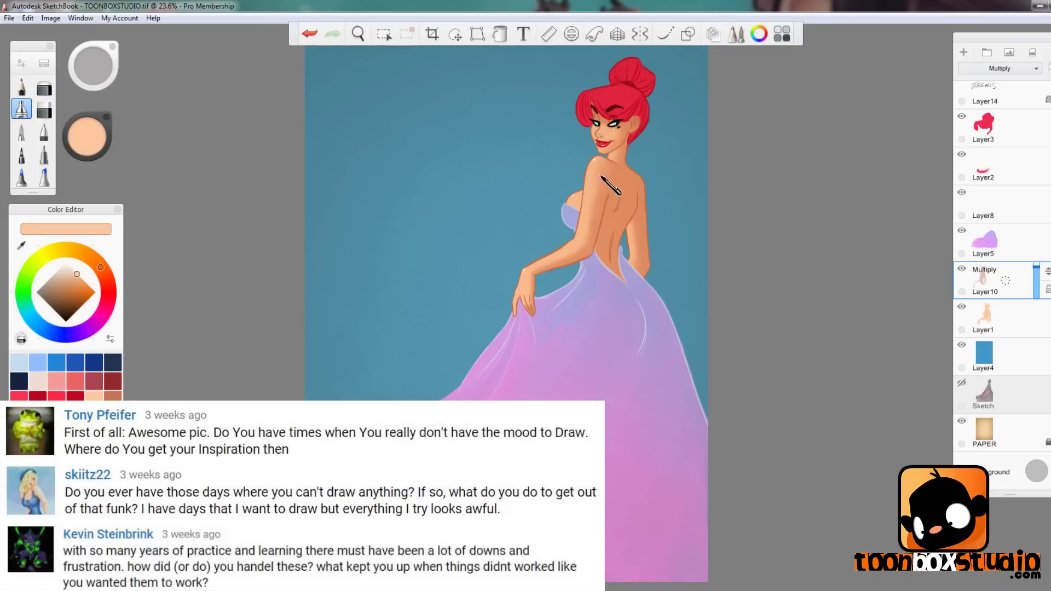
{"action": "key", "text": "e"}
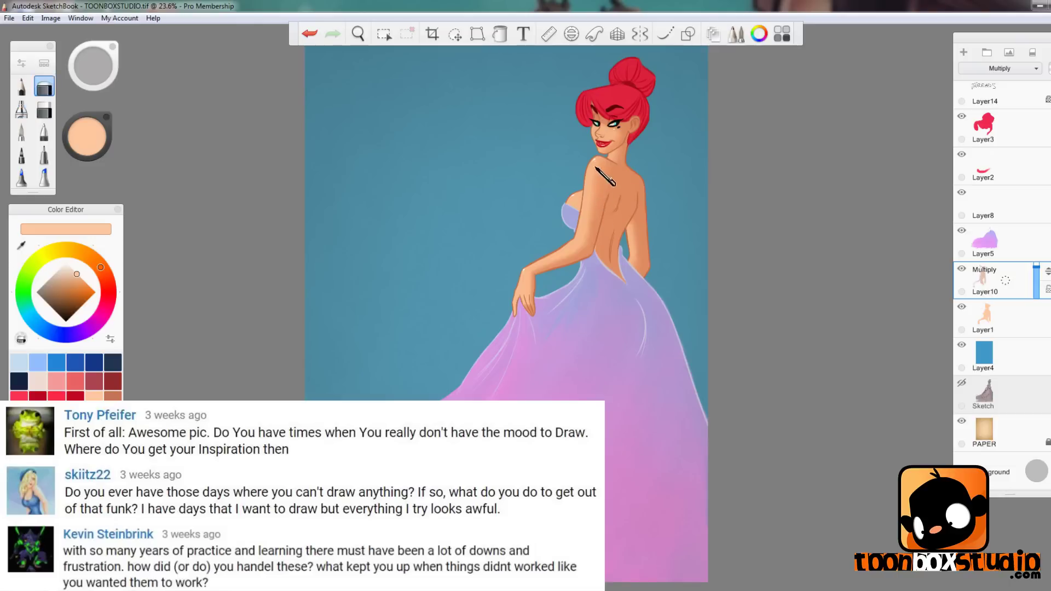
{"action": "key", "text": "e"}
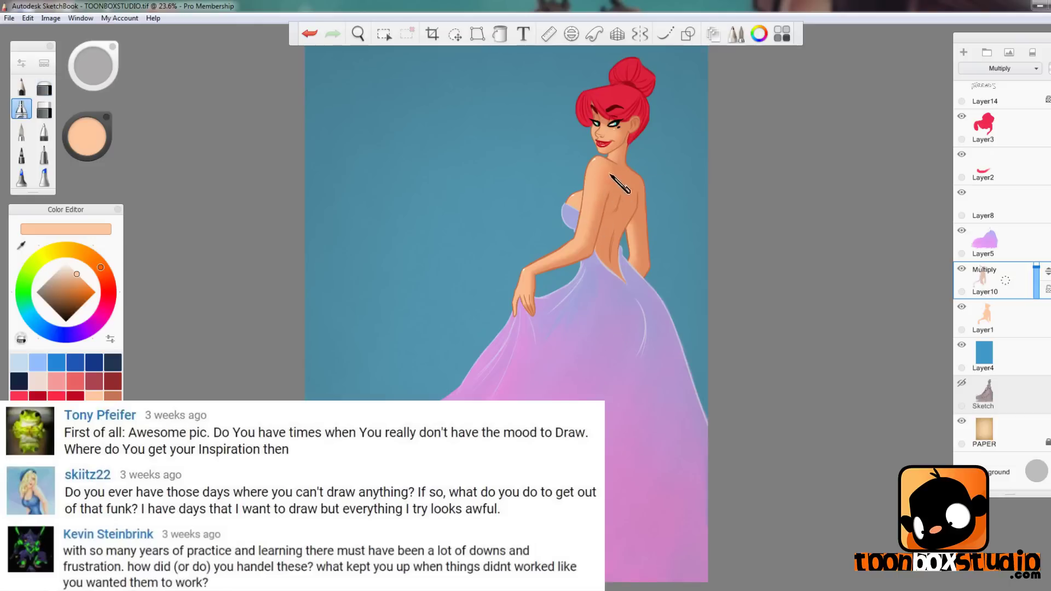
{"action": "left_click_drag", "start_coordinate": [86, 149], "coordinate": [86, 188]}
{"action": "left_click_drag", "start_coordinate": [644, 257], "coordinate": [643, 226]}
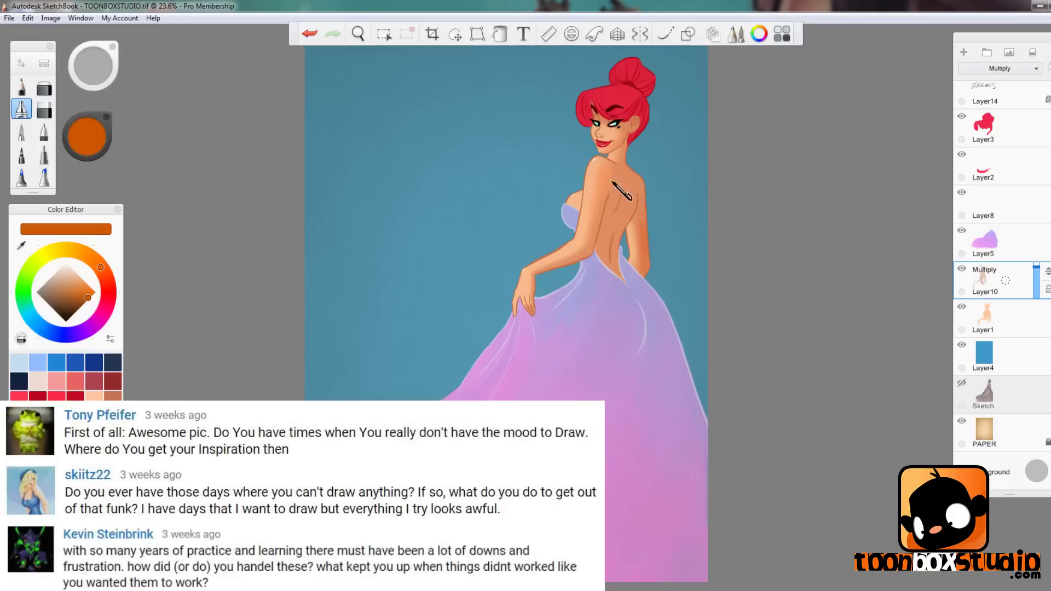
{"action": "key", "text": "ctrl+z"}
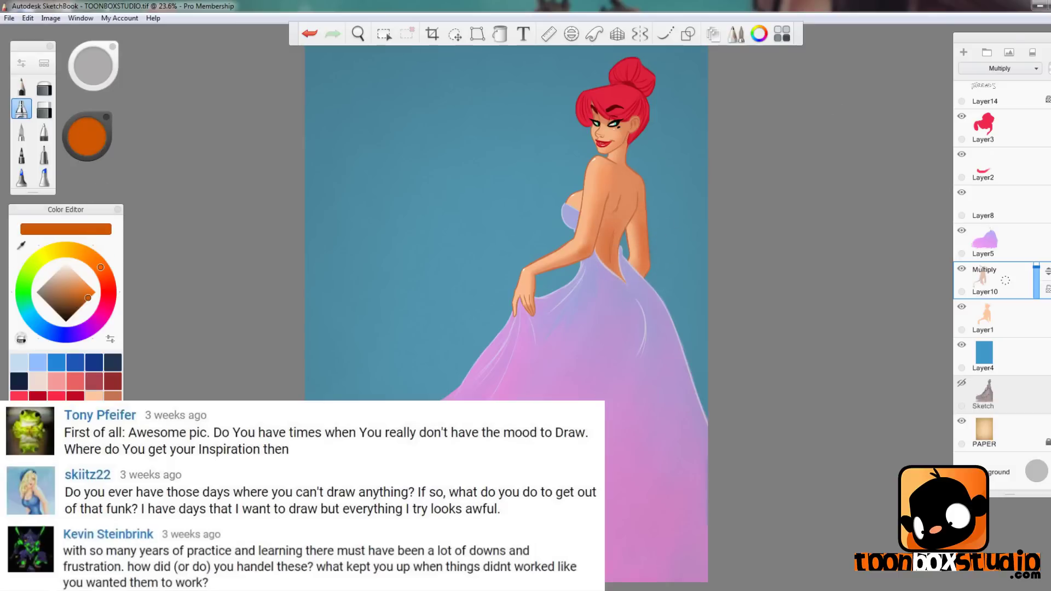
{"action": "left_click", "coordinate": [608, 233], "text": "alt"}
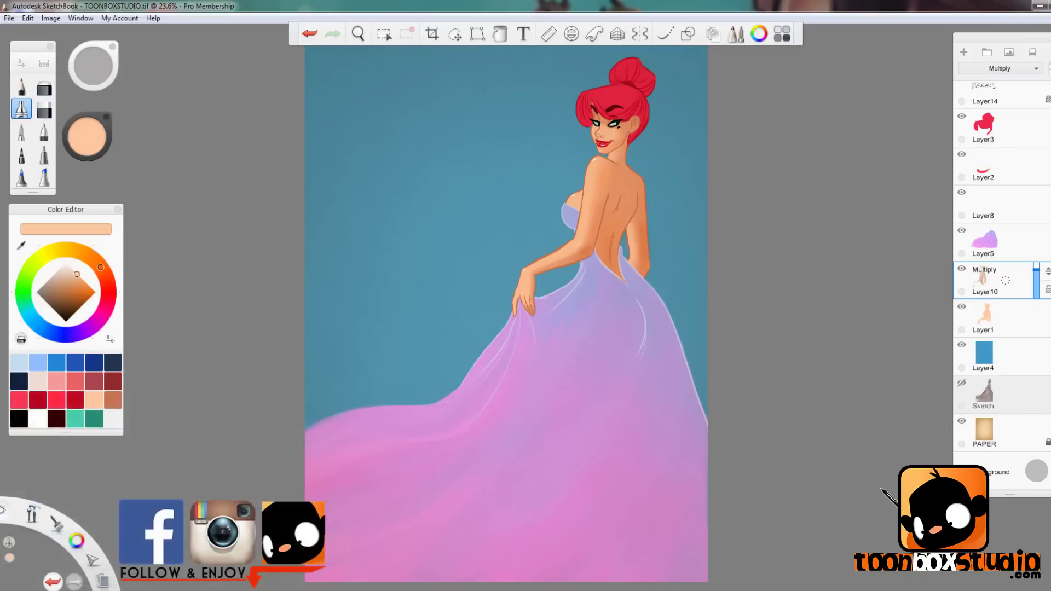
Airbrush very light peach highlights onto the skin on Layer1.
{"action": "left_click", "coordinate": [987, 317]}
{"action": "left_click_drag", "start_coordinate": [87, 138], "coordinate": [87, 123]}
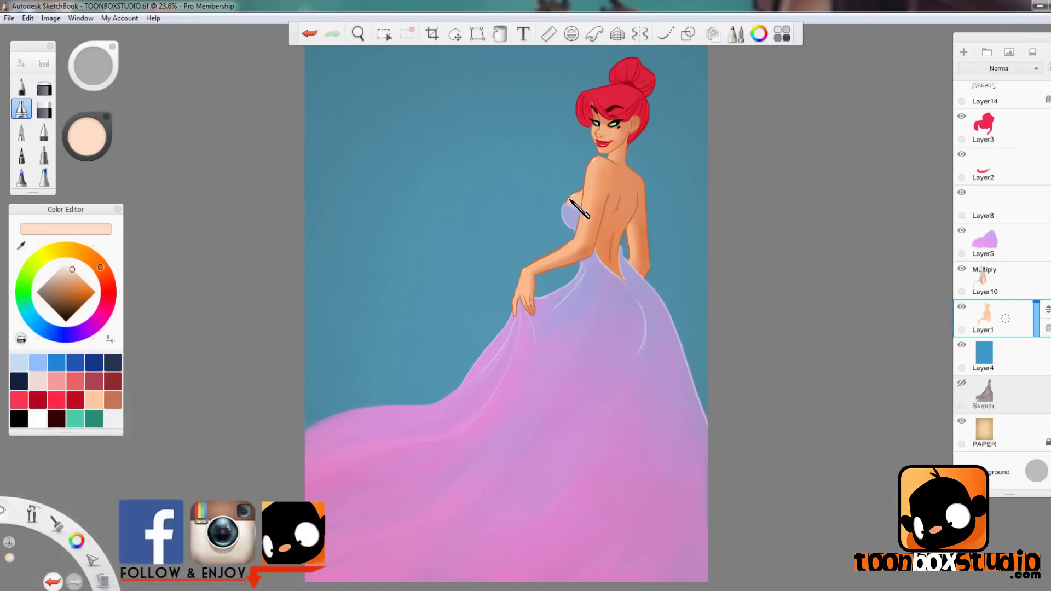
{"action": "key", "text": "space"}
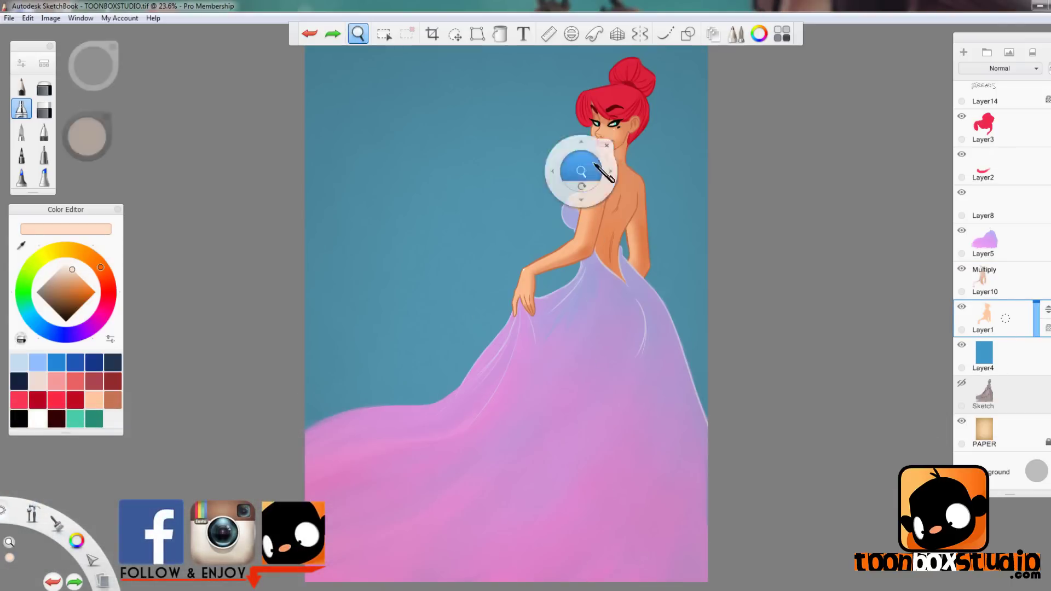
{"action": "left_click_drag", "start_coordinate": [591, 166], "coordinate": [659, 240]}
{"action": "left_click_drag", "start_coordinate": [88, 134], "coordinate": [88, 108]}
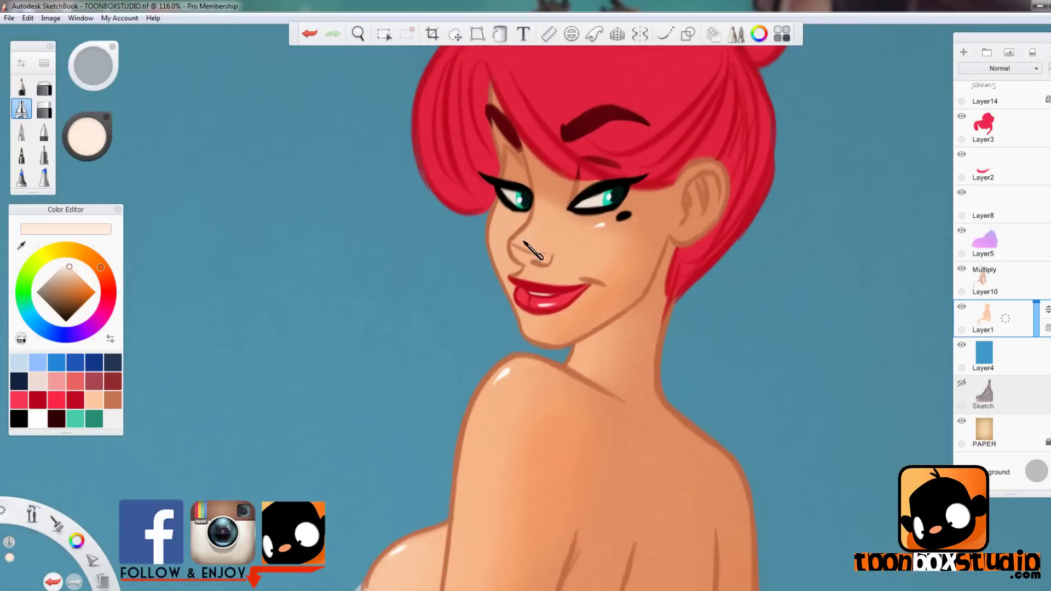
Airbrush a muted red tint onto the nose on Layer1, then return to the peach skin tone.
{"action": "left_click", "coordinate": [93, 399]}
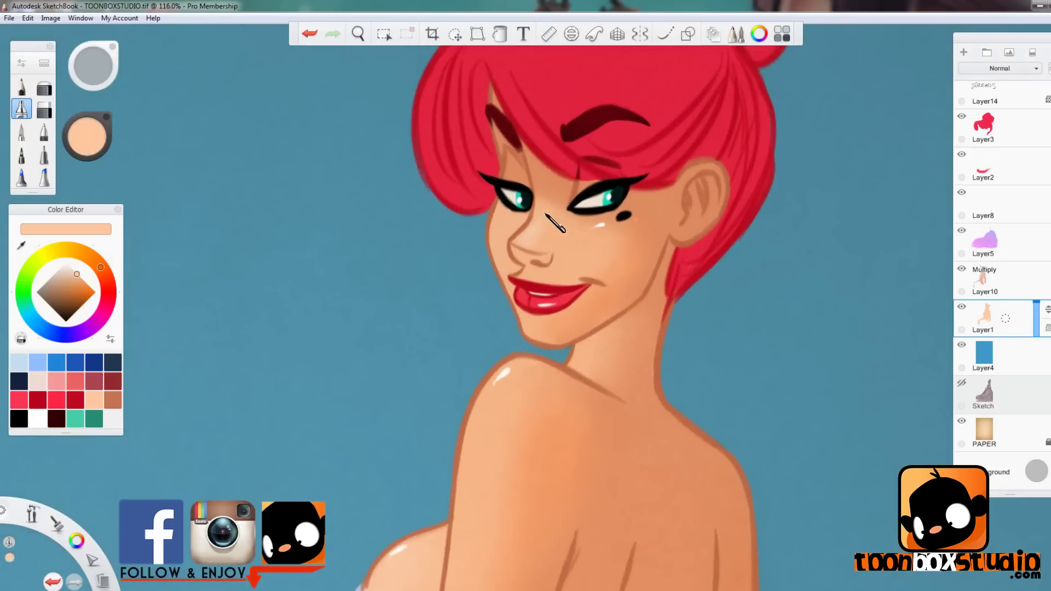
{"action": "left_click", "coordinate": [107, 279]}
{"action": "left_click", "coordinate": [72, 288]}
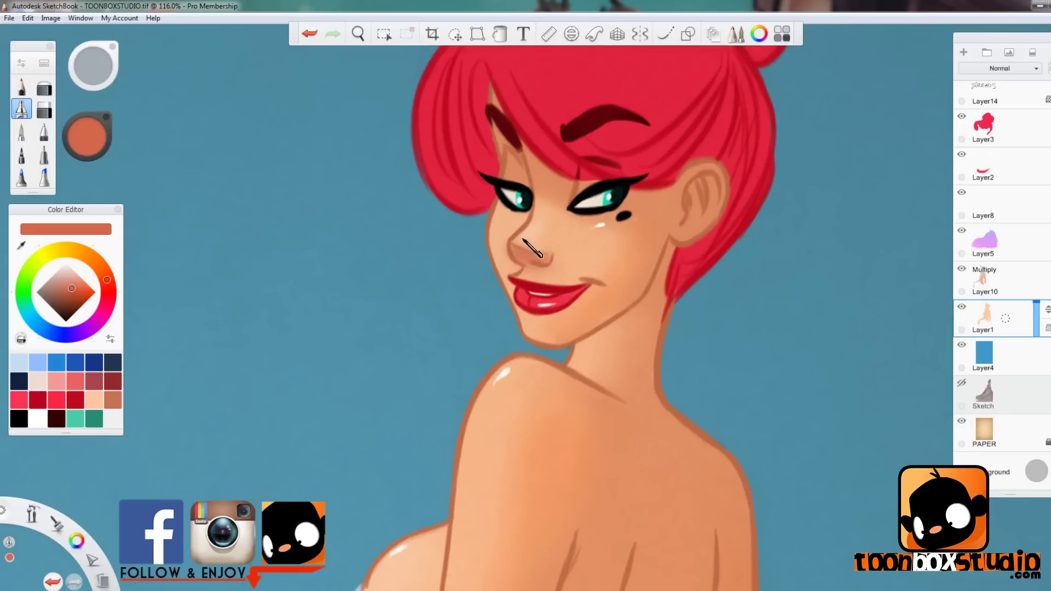
{"action": "left_click", "coordinate": [94, 398]}
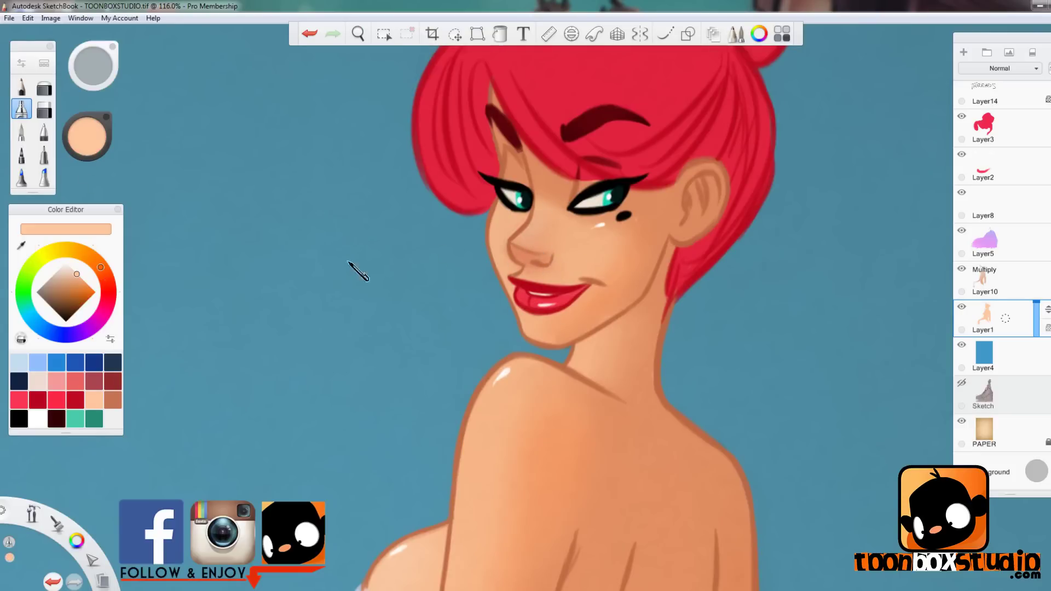
Touch up the skin around the nose and cheek on Layer1 using white and sampled skin tones.
{"action": "left_click", "coordinate": [38, 419]}
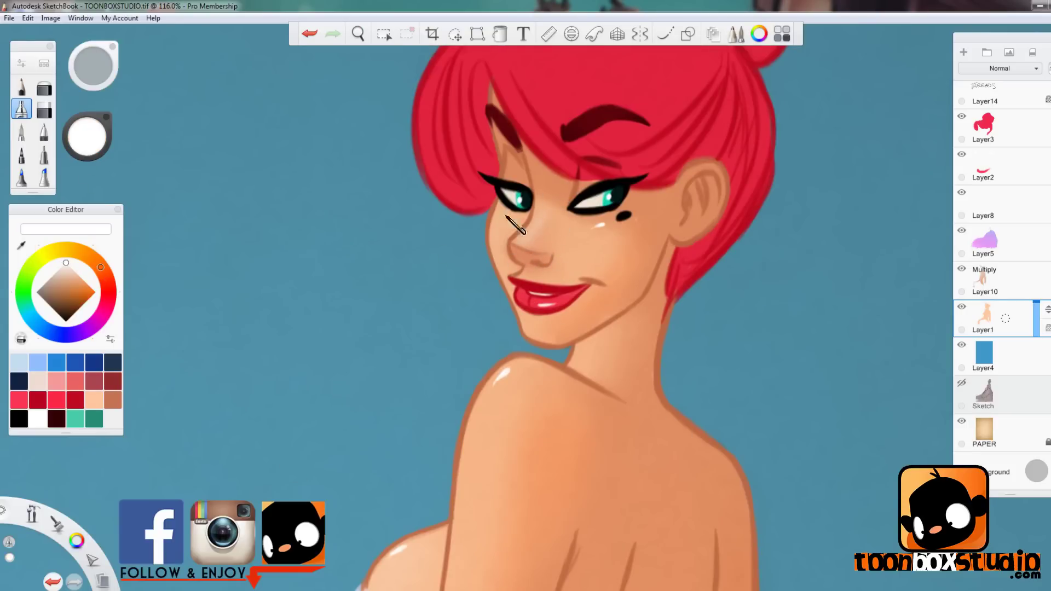
{"action": "left_click", "coordinate": [514, 232], "text": "alt"}
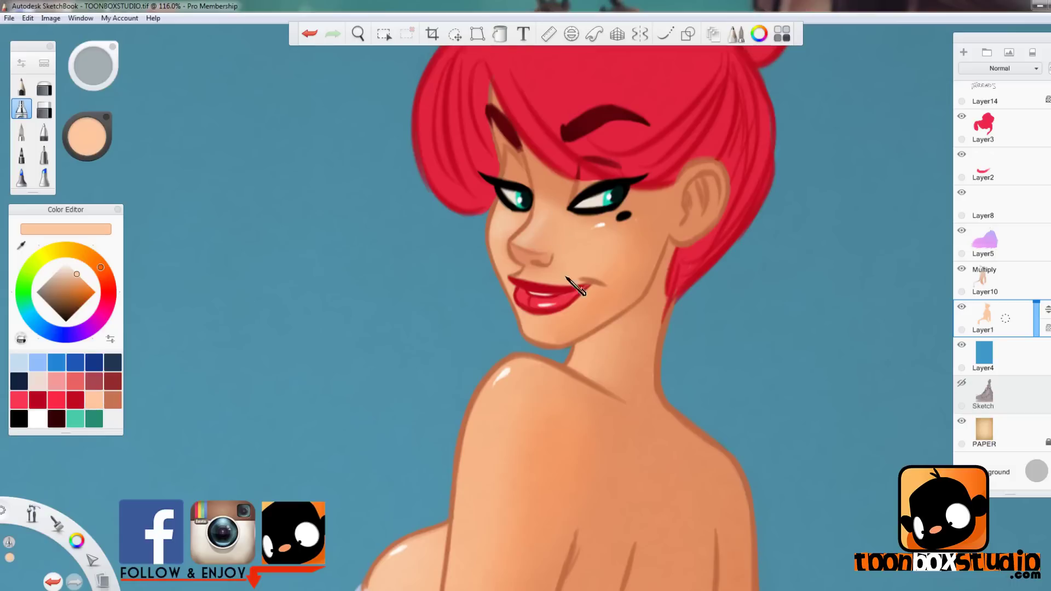
{"action": "left_click", "coordinate": [537, 258], "text": "alt"}
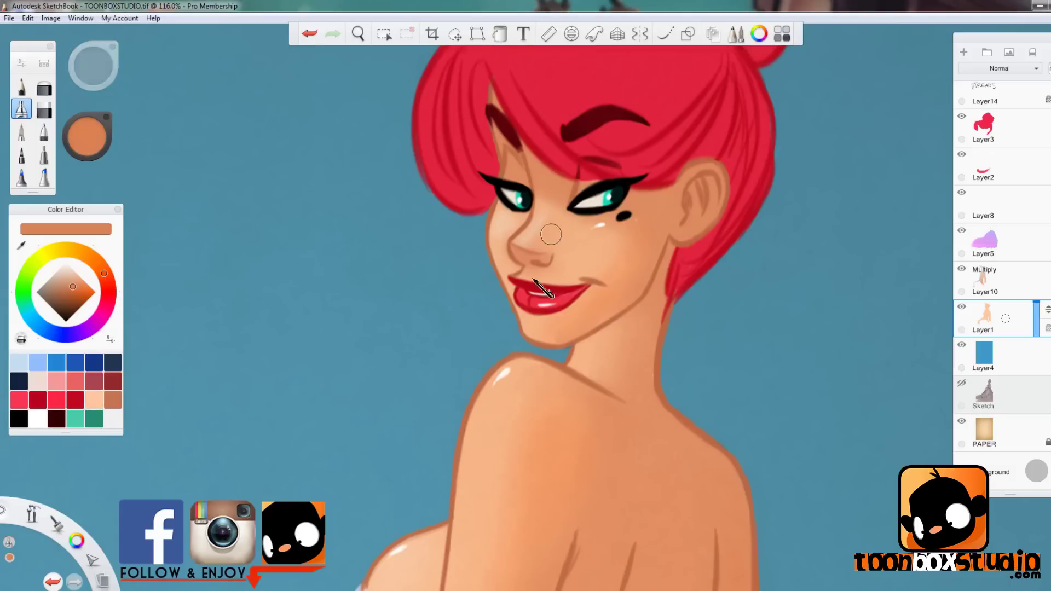
{"action": "left_click", "coordinate": [560, 219], "text": "alt"}
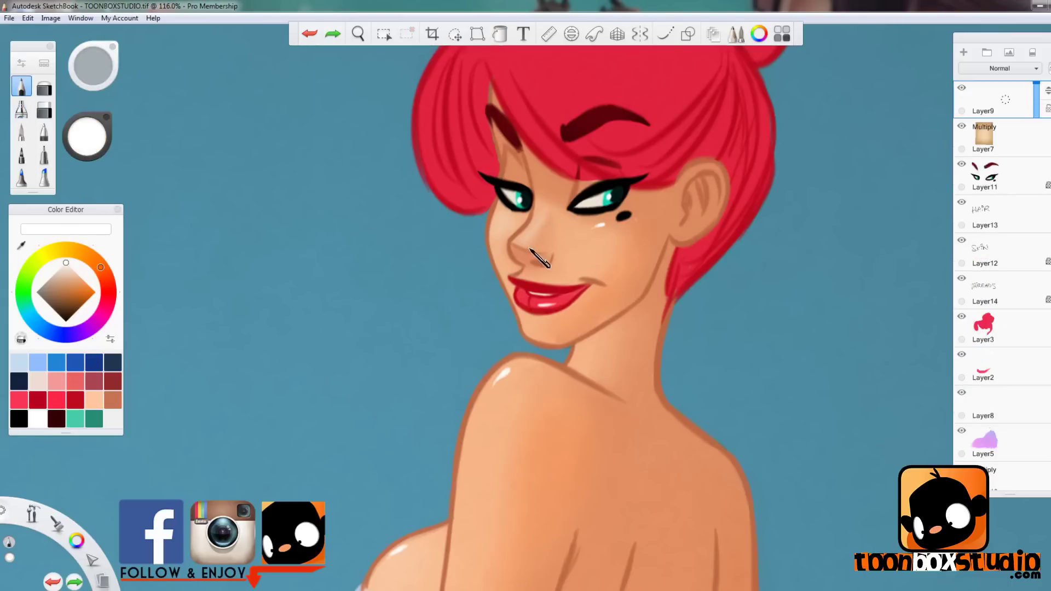
Try to add a small white pencil highlight to the nose on Layer9.
{"action": "key", "text": "ctrl+z"}
{"action": "left_click_drag", "start_coordinate": [513, 242], "coordinate": [516, 238]}
{"action": "scroll", "coordinate": [801, 284], "scroll_direction": "down", "scroll_amount": 5}
{"action": "scroll", "coordinate": [734, 422], "scroll_direction": "up", "scroll_amount": 2}
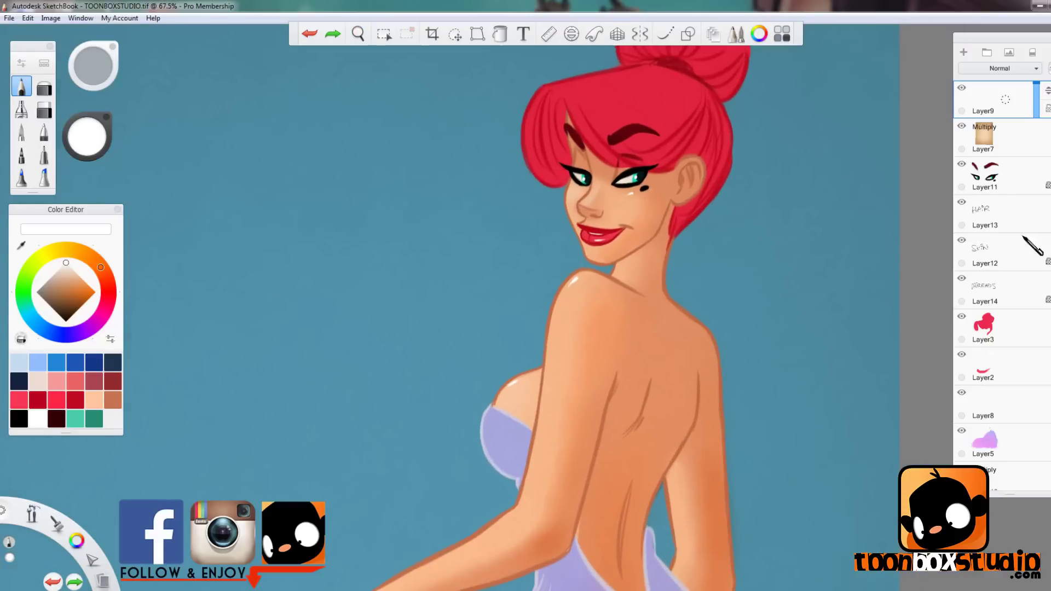
Recolour the contour lines of the skin dark brown with the airbrush on Layer12.
{"action": "left_click", "coordinate": [980, 250]}
{"action": "left_click", "coordinate": [112, 400]}
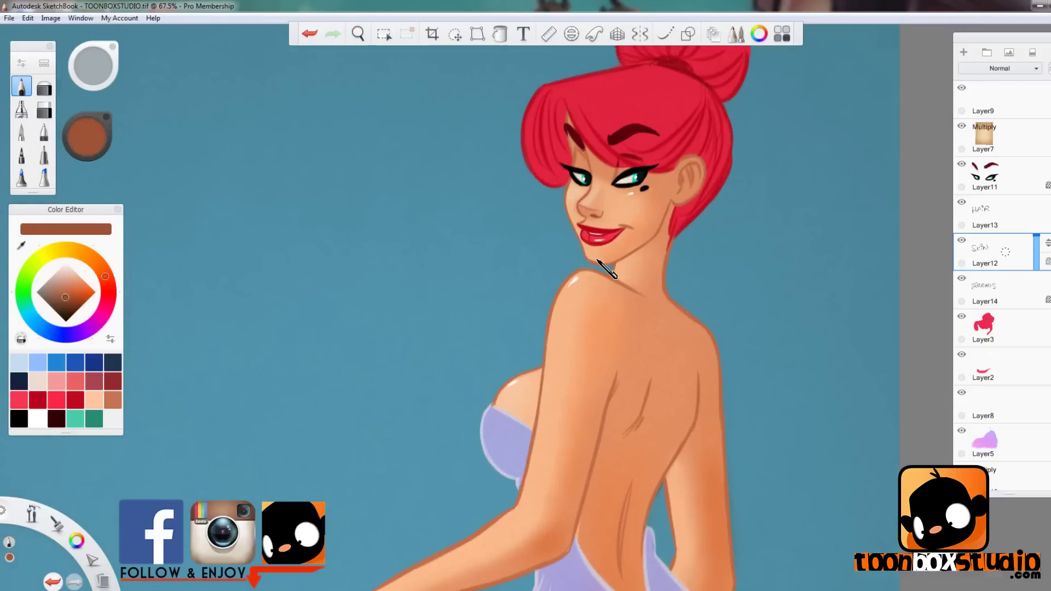
{"action": "scroll", "coordinate": [608, 268], "scroll_direction": "down", "scroll_amount": 4}
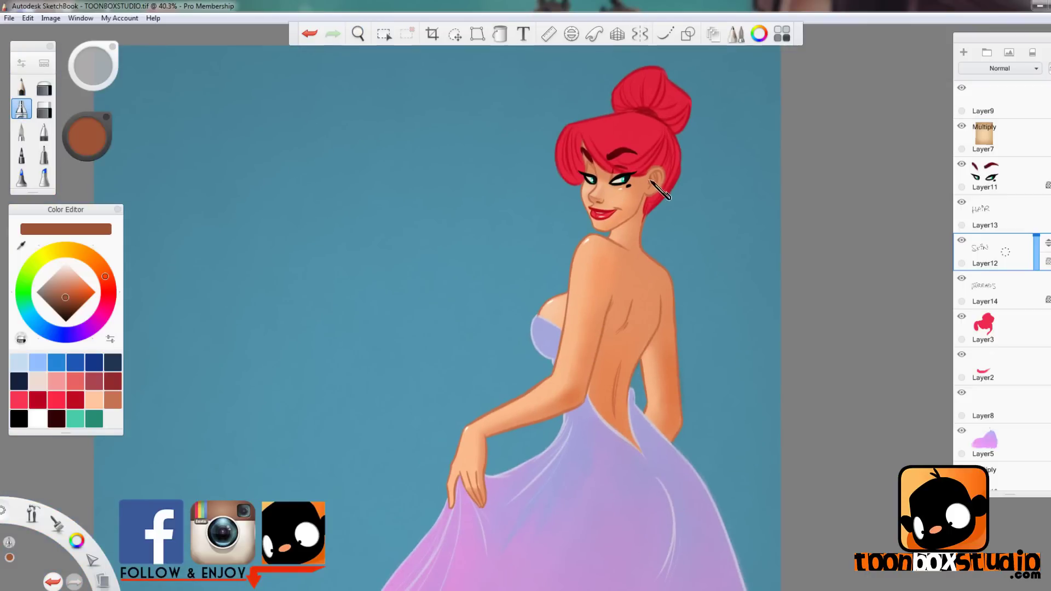
{"action": "left_click", "coordinate": [21, 132]}
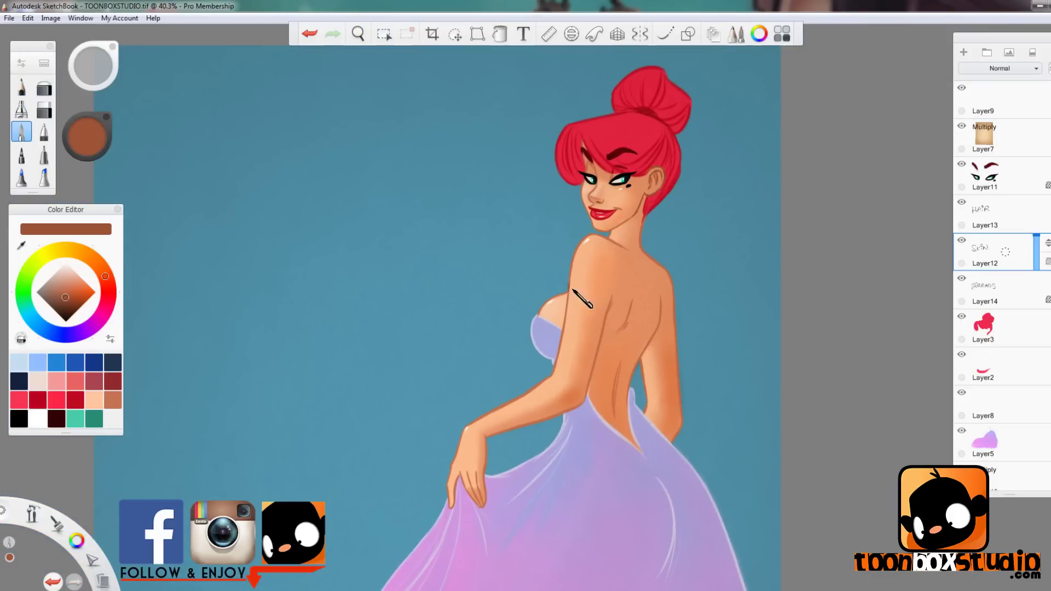
{"action": "left_click", "coordinate": [22, 110]}
{"action": "left_click_drag", "start_coordinate": [566, 362], "coordinate": [593, 268]}
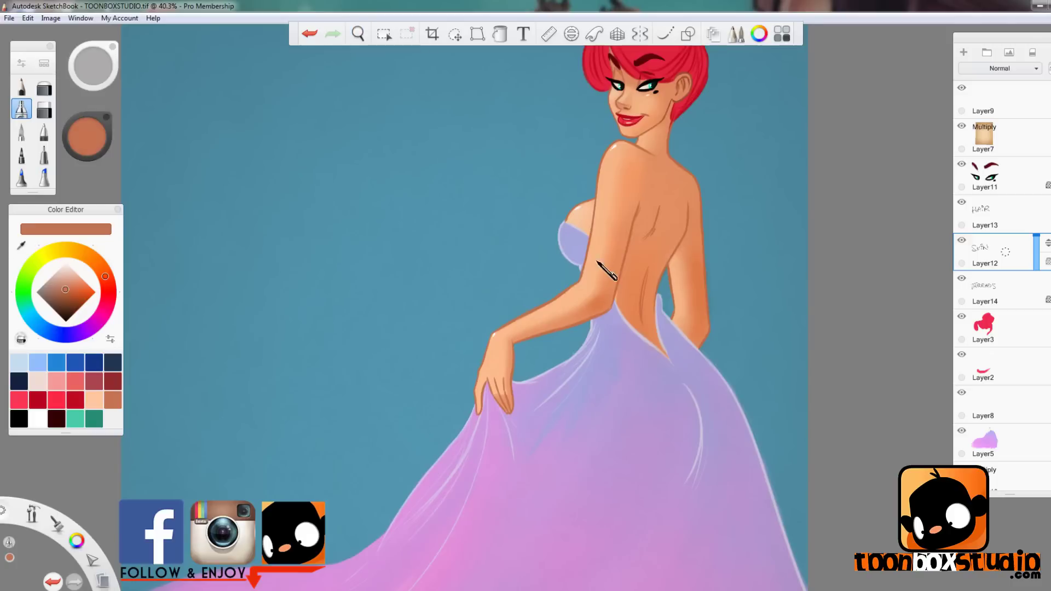
Darken the fold lines of the back with a dark brown pen on Layer12 and undo the last stroke.
{"action": "left_click", "coordinate": [633, 226], "text": "alt"}
{"action": "key", "text": "period"}
{"action": "mouse_move", "coordinate": [637, 209]}
{"action": "left_mouse_down"}
{"action": "mouse_move", "coordinate": [617, 296]}
{"action": "mouse_move", "coordinate": [646, 324]}
{"action": "left_mouse_up"}
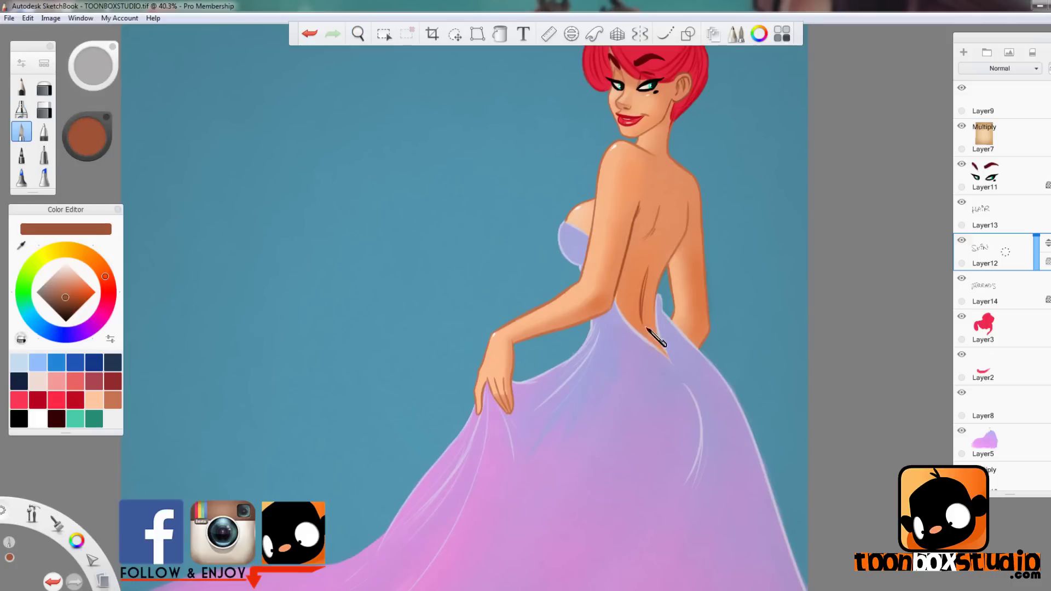
{"action": "left_click", "coordinate": [115, 402]}
{"action": "key", "text": "ctrl+z"}
Airbrush the near arm's and chest's contour lines on Layer12 with terracotta and sampled browns.
{"action": "left_click", "coordinate": [22, 110]}
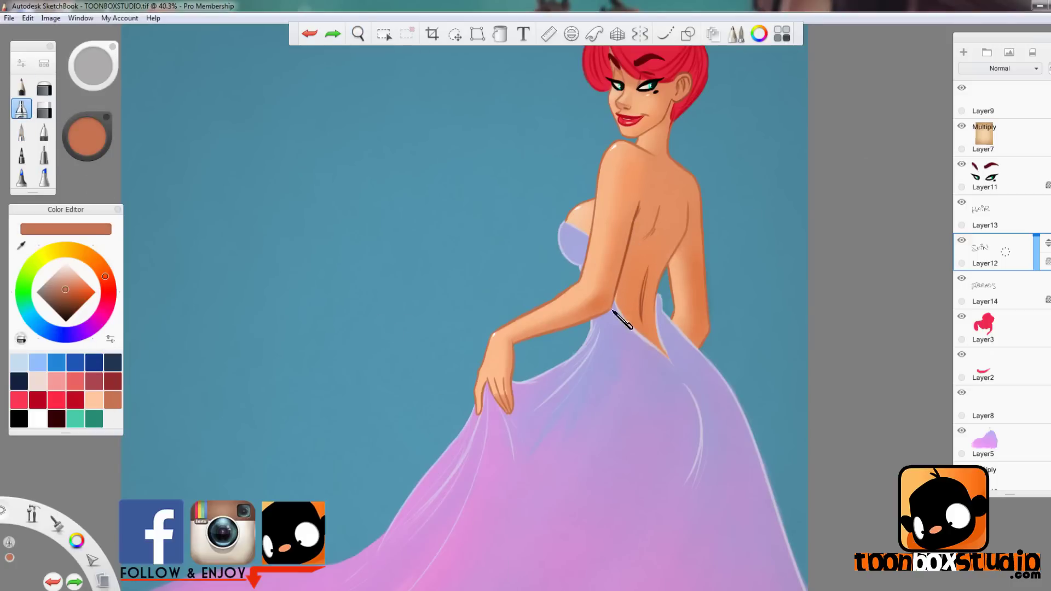
{"action": "left_click_drag", "start_coordinate": [623, 250], "coordinate": [617, 280]}
{"action": "scroll", "coordinate": [645, 294], "scroll_direction": "down", "scroll_amount": 3}
{"action": "left_click", "coordinate": [606, 235], "text": "alt"}
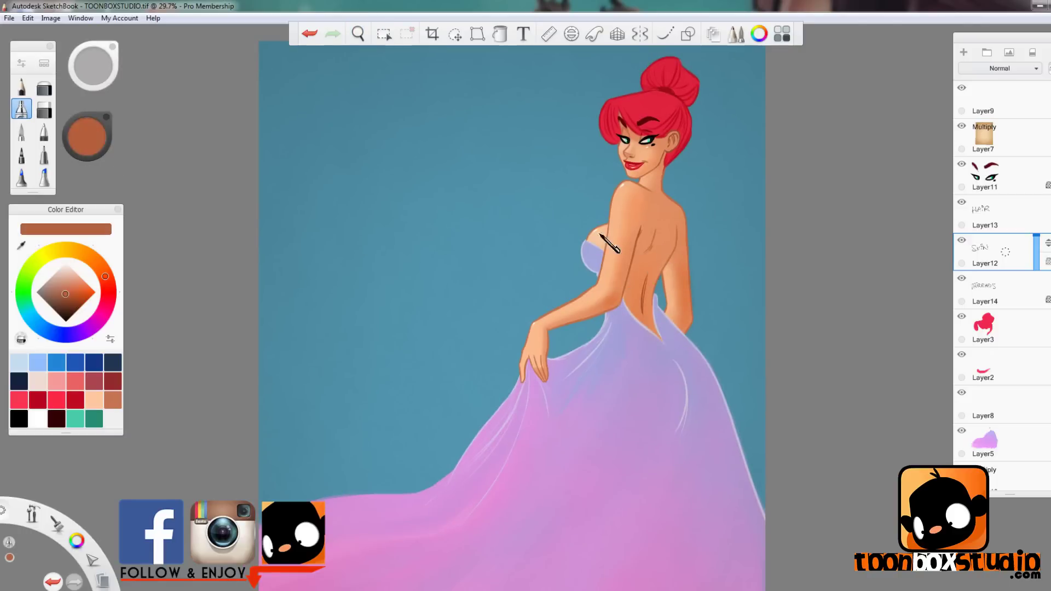
{"action": "left_click", "coordinate": [607, 234], "text": "alt"}
{"action": "key", "text": "space"}
{"action": "left_click_drag", "start_coordinate": [597, 336], "coordinate": [634, 399]}
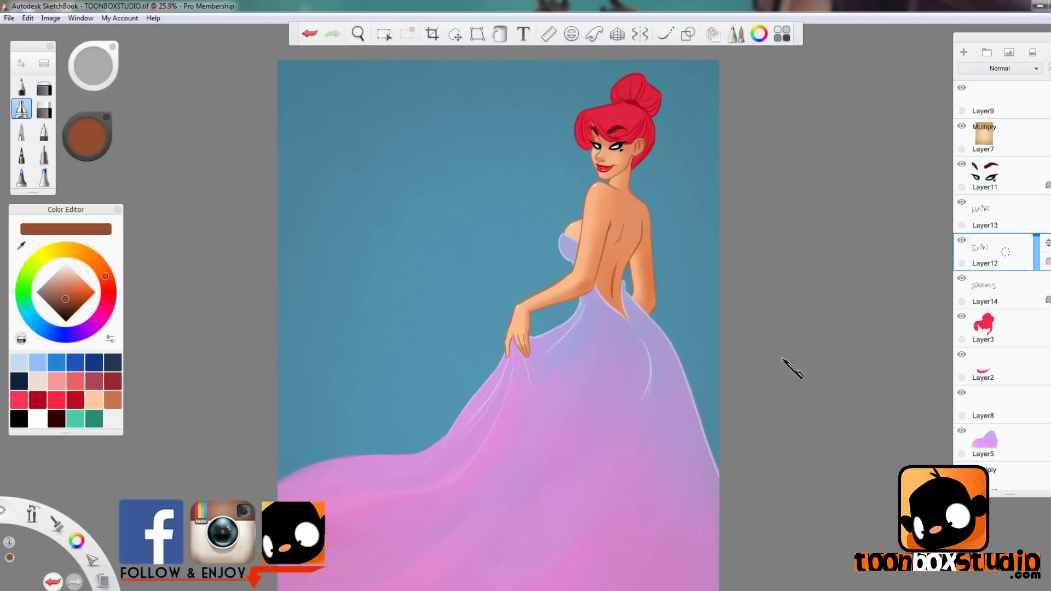
Add a new layer above the hair fill layer and draw a white earring on it with the pen.
{"action": "left_click", "coordinate": [1015, 328]}
{"action": "left_click", "coordinate": [965, 53]}
{"action": "left_click_drag", "start_coordinate": [65, 294], "coordinate": [66, 241]}
{"action": "left_click", "coordinate": [21, 132]}
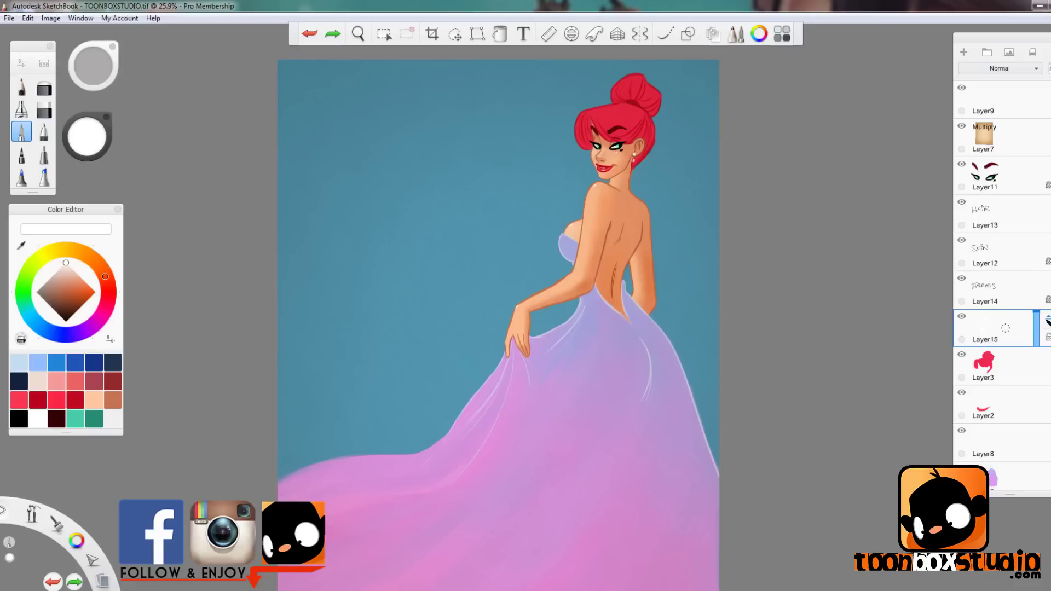
Move the earring layer, Layer15, above the eyes and eyebrows layer in the layer stack.
{"action": "left_click_drag", "start_coordinate": [1046, 319], "coordinate": [1046, 206]}
{"action": "key", "text": "space"}
{"action": "left_click_drag", "start_coordinate": [663, 182], "coordinate": [725, 275]}
{"action": "key", "text": "b"}
{"action": "left_click_drag", "start_coordinate": [493, 351], "coordinate": [425, 372]}
{"action": "key", "text": "ctrl+z"}
{"action": "key", "text": "ctrl+z"}
{"action": "key", "text": "ctrl+y"}
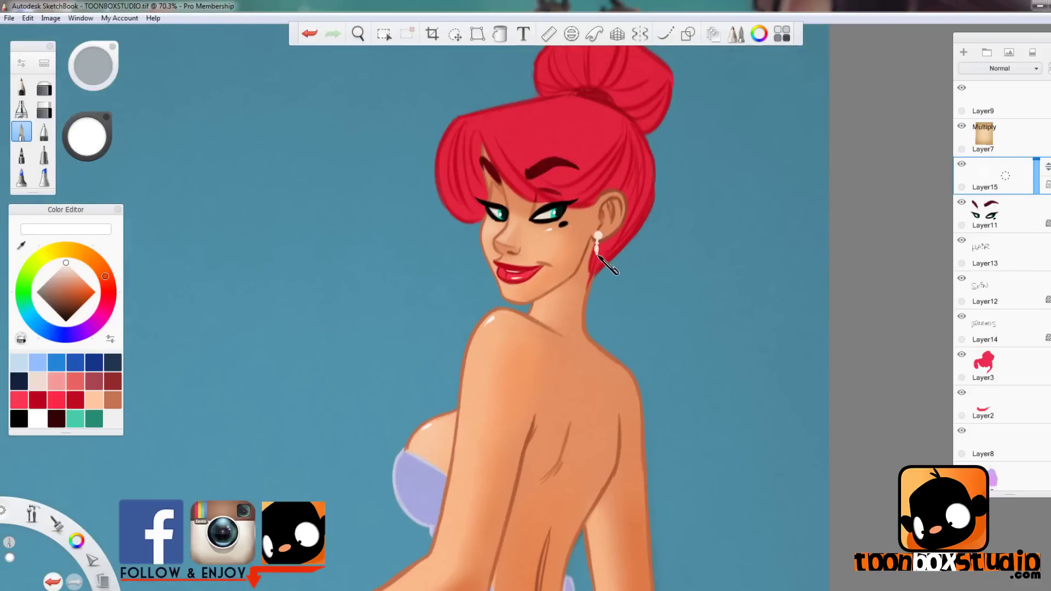
{"action": "key", "text": "space"}
{"action": "left_click_drag", "start_coordinate": [610, 335], "coordinate": [682, 368]}
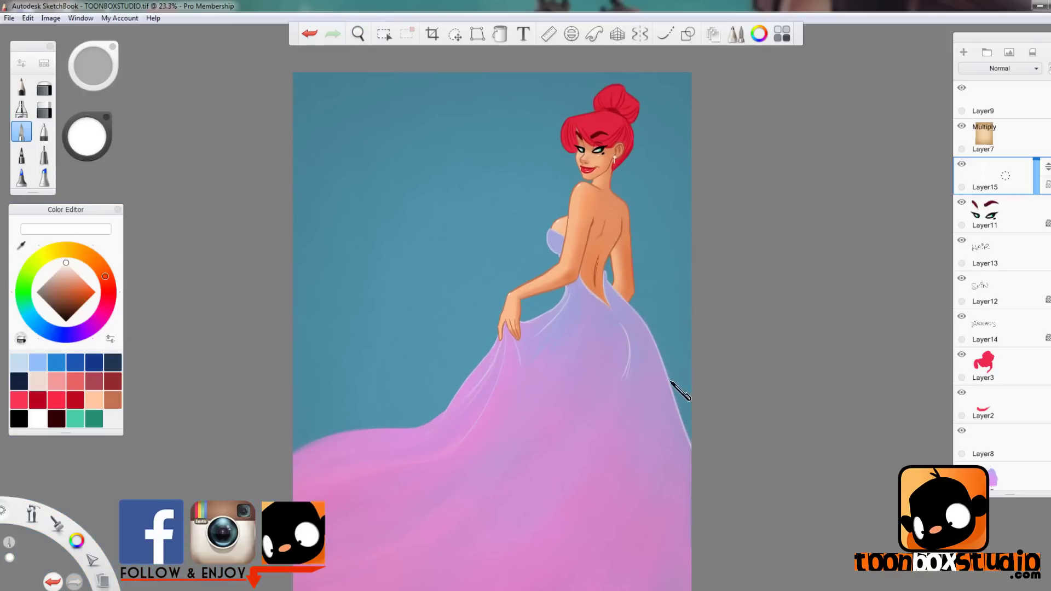
Lower the opacity of the earring layer slightly.
{"action": "left_click_drag", "start_coordinate": [1046, 165], "coordinate": [1045, 130]}
{"action": "key", "text": "space"}
{"action": "left_click_drag", "start_coordinate": [634, 230], "coordinate": [639, 279]}
{"action": "left_click_drag", "start_coordinate": [1040, 173], "coordinate": [1041, 180]}
Paint small pure white highlights on the earring's round stud and drop on Layer9.
{"action": "left_click", "coordinate": [1008, 101]}
{"action": "key", "text": "s"}
{"action": "key", "text": "space"}
{"action": "mouse_move", "coordinate": [677, 112]}
{"action": "left_mouse_down"}
{"action": "mouse_move", "coordinate": [616, 258]}
{"action": "mouse_move", "coordinate": [744, 207]}
{"action": "left_mouse_up"}
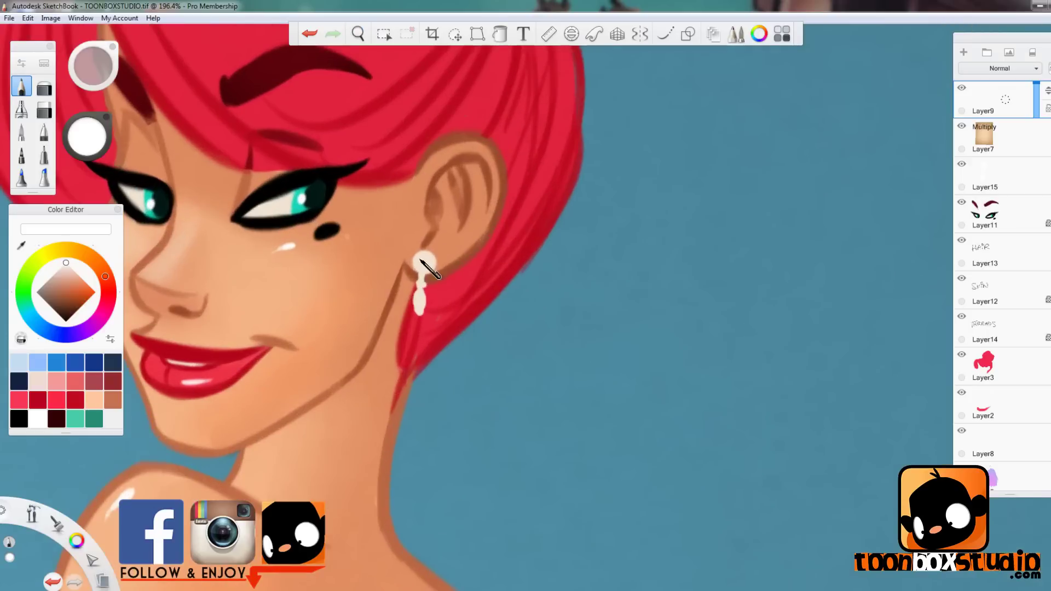
{"action": "key", "text": "ctrl+z"}
{"action": "left_click_drag", "start_coordinate": [424, 260], "coordinate": [420, 279]}
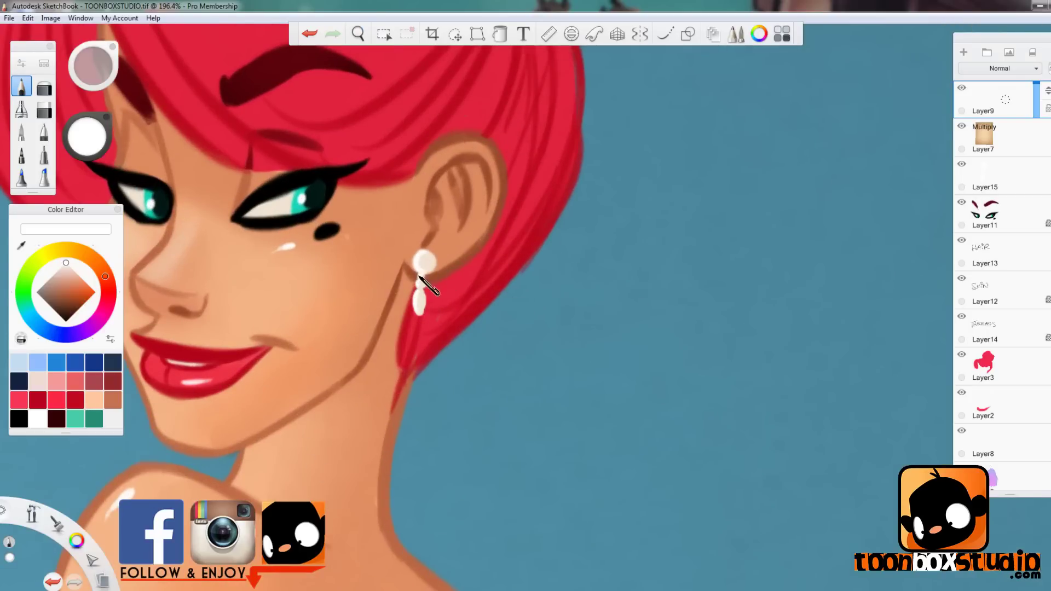
{"action": "key", "text": "space"}
{"action": "mouse_move", "coordinate": [677, 219]}
{"action": "left_mouse_down"}
{"action": "mouse_move", "coordinate": [661, 298]}
{"action": "mouse_move", "coordinate": [646, 317]}
{"action": "left_mouse_up"}
{"action": "left_click", "coordinate": [44, 86]}
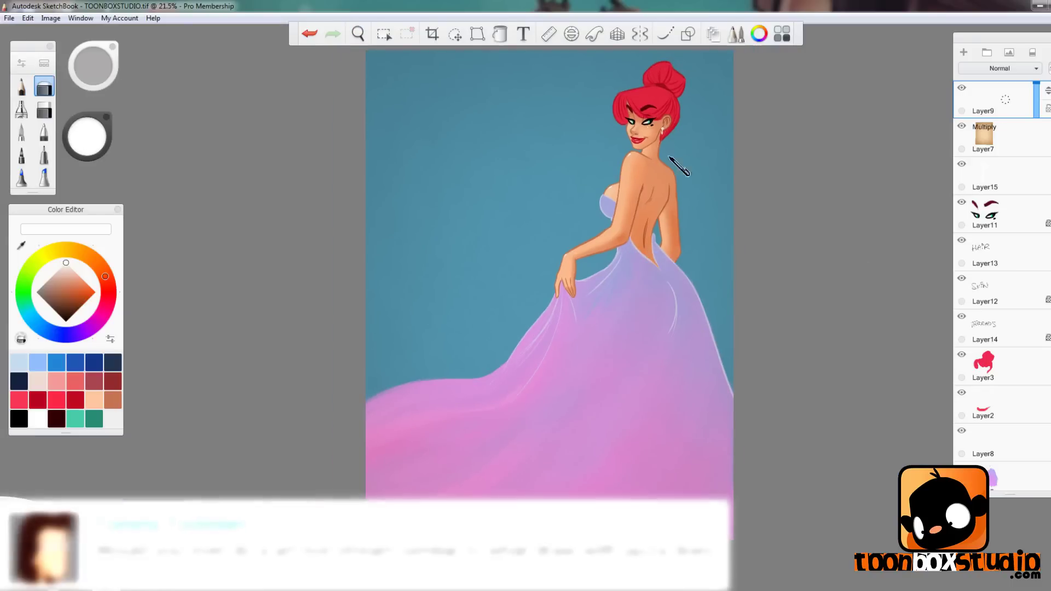
{"action": "left_click", "coordinate": [22, 87]}
Adjust the skin shadow layer, Layer10, with Hue/Saturation, setting saturation to -46 and lightness to -9.
{"action": "key", "text": "space"}
{"action": "left_click_drag", "start_coordinate": [796, 348], "coordinate": [758, 372]}
{"action": "left_click_drag", "start_coordinate": [986, 485], "coordinate": [983, 339]}
{"action": "left_click", "coordinate": [982, 350]}
{"action": "left_click", "coordinate": [51, 18]}
{"action": "mouse_move", "coordinate": [68, 90]}
{"action": "left_click", "coordinate": [213, 103]}
{"action": "left_click_drag", "start_coordinate": [707, 136], "coordinate": [678, 137]}
{"action": "left_click_drag", "start_coordinate": [708, 177], "coordinate": [703, 178]}
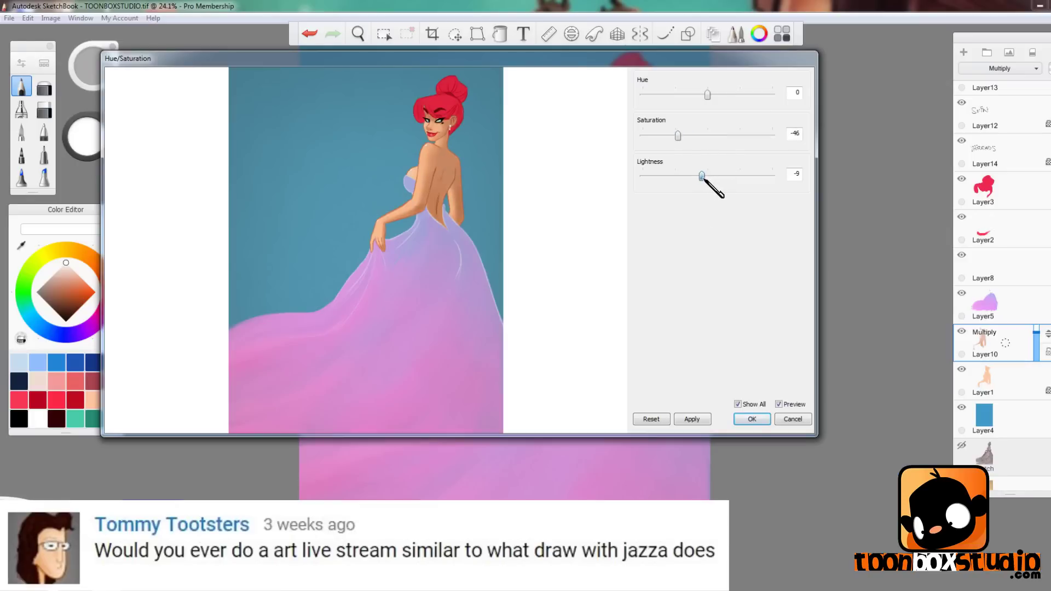
{"action": "left_click", "coordinate": [752, 419]}
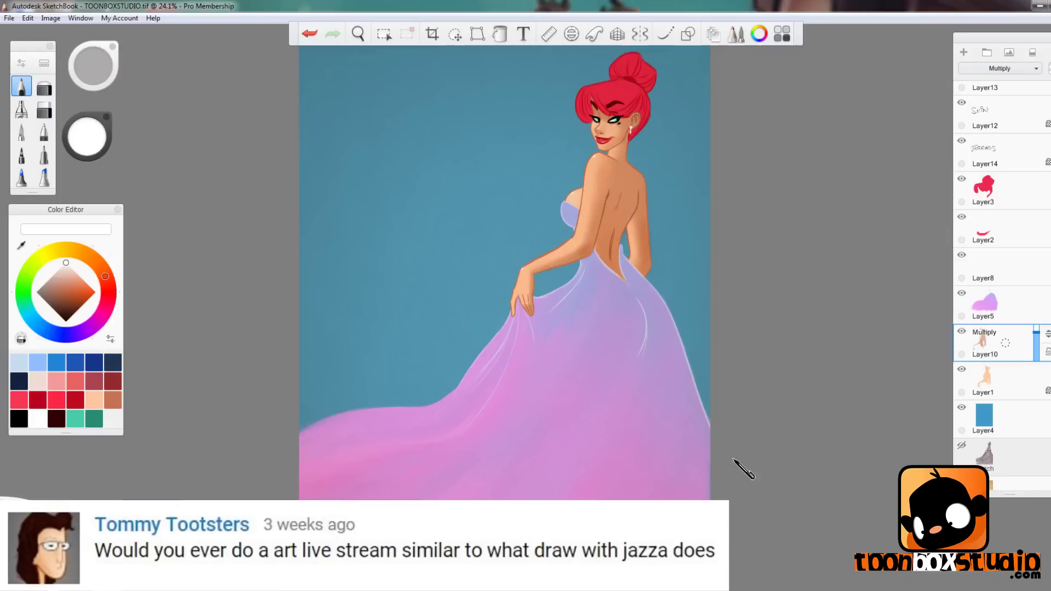
Draw a white rim light along the contours of the chest, near arm and hand on Layer12.
{"action": "scroll", "coordinate": [807, 369], "scroll_direction": "down", "scroll_amount": 1}
{"action": "key", "text": "space"}
{"action": "left_click_drag", "start_coordinate": [604, 209], "coordinate": [644, 266]}
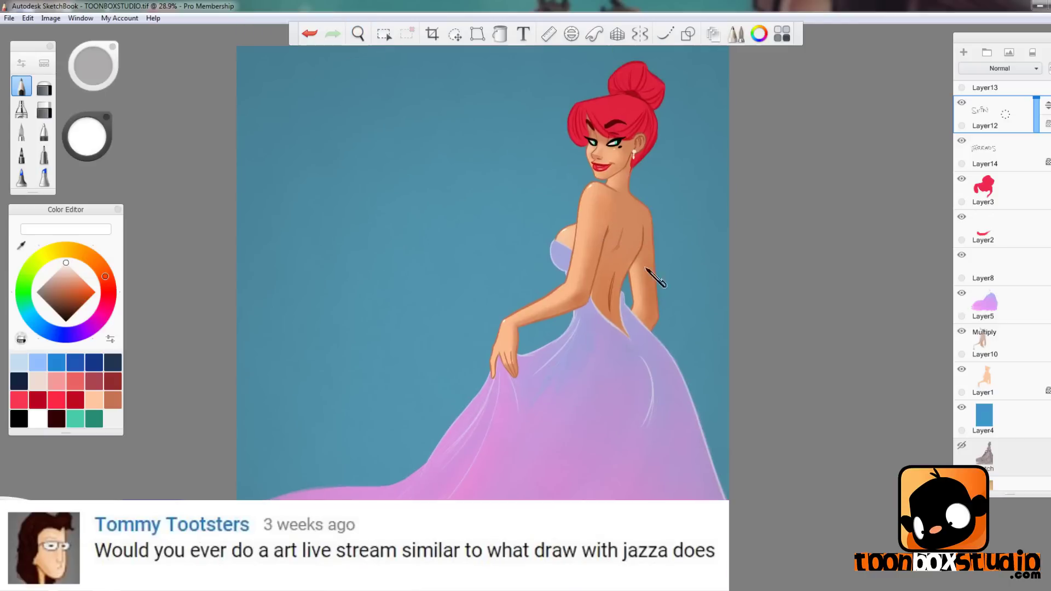
{"action": "left_click", "coordinate": [24, 131]}
{"action": "left_click_drag", "start_coordinate": [556, 239], "coordinate": [566, 227]}
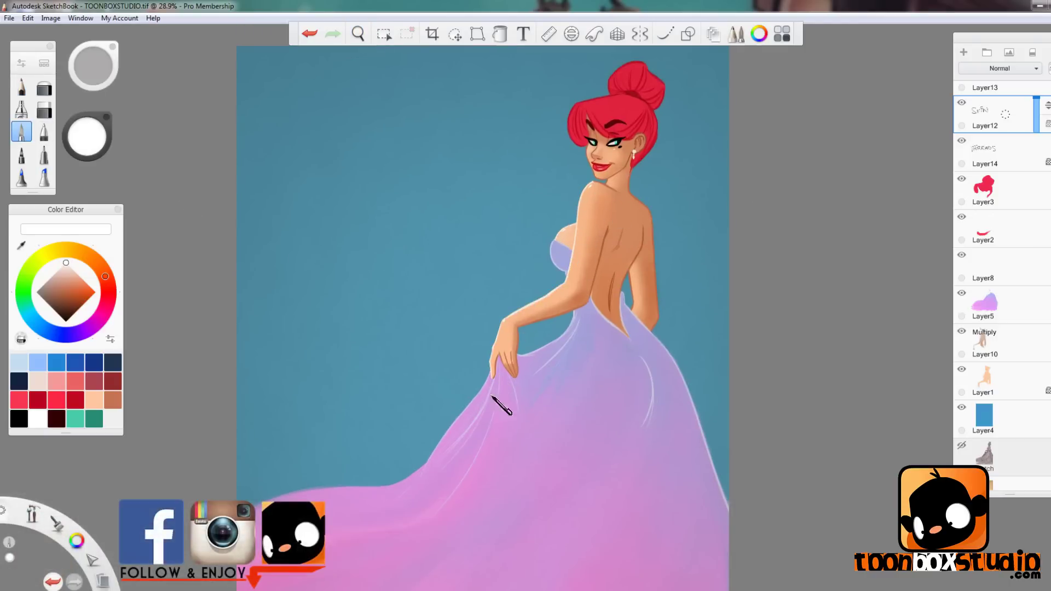
{"action": "left_click", "coordinate": [27, 101]}
{"action": "key", "text": "b"}
{"action": "left_click_drag", "start_coordinate": [603, 192], "coordinate": [347, 481]}
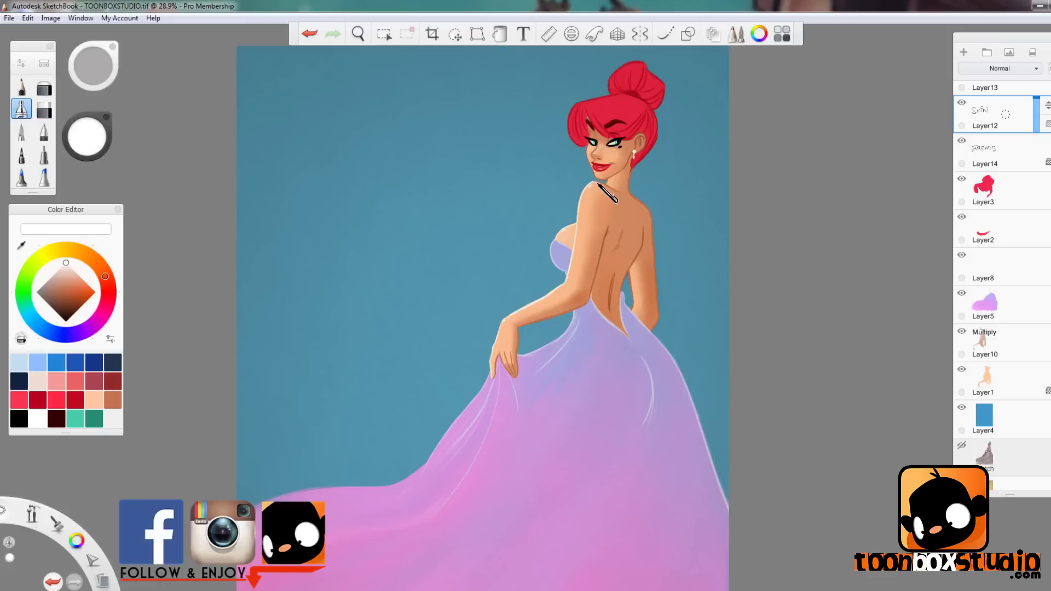
Extend the white rim light over the top of the near shoulder towards the neck.
{"action": "key", "text": "b"}
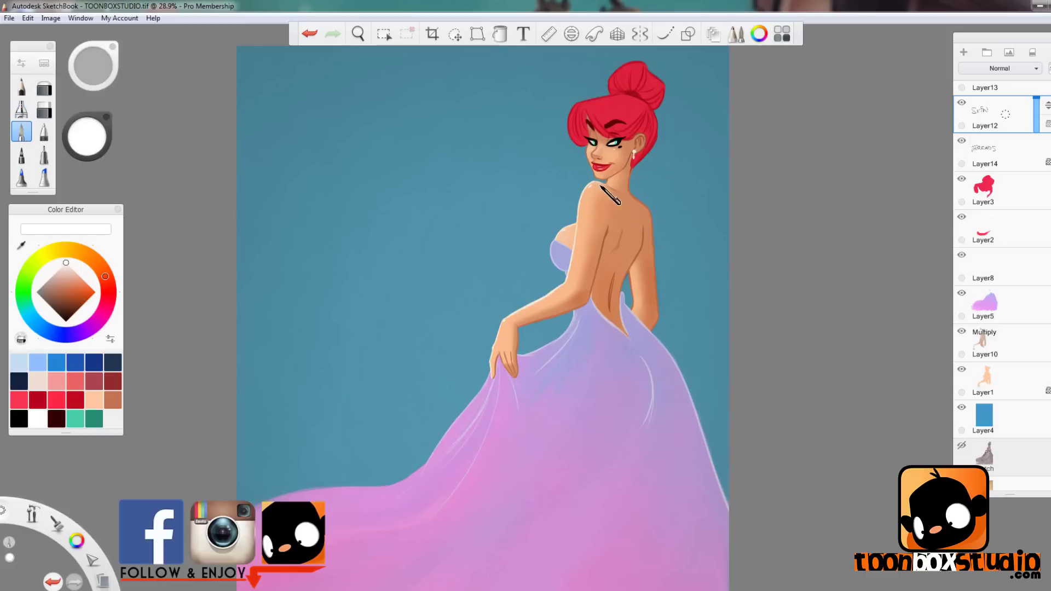
{"action": "scroll", "coordinate": [617, 194], "scroll_direction": "up", "scroll_amount": 5}
{"action": "key", "text": "b"}
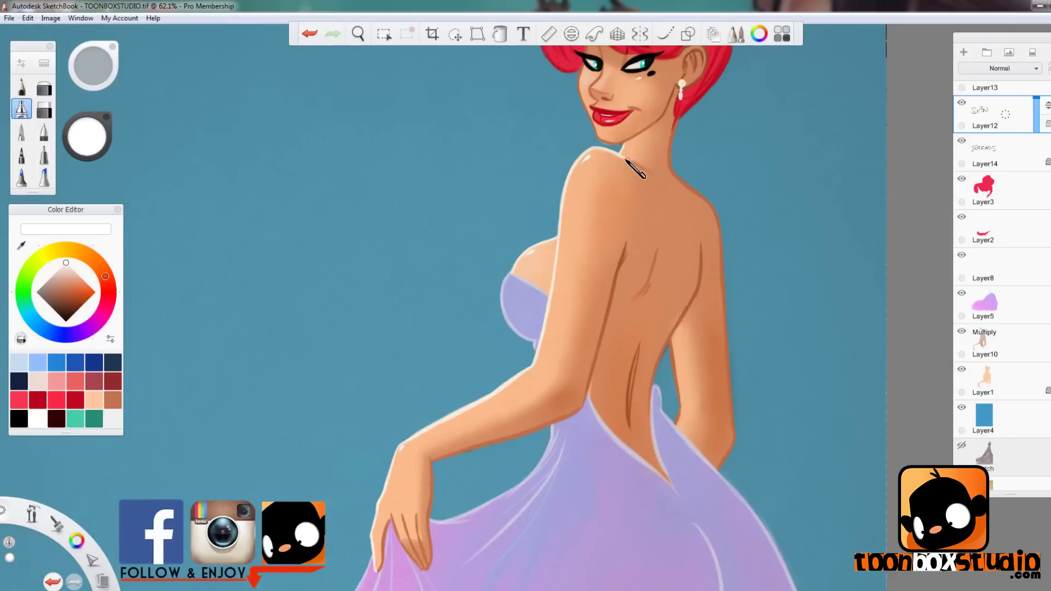
{"action": "scroll", "coordinate": [633, 394], "scroll_direction": "down", "scroll_amount": 5}
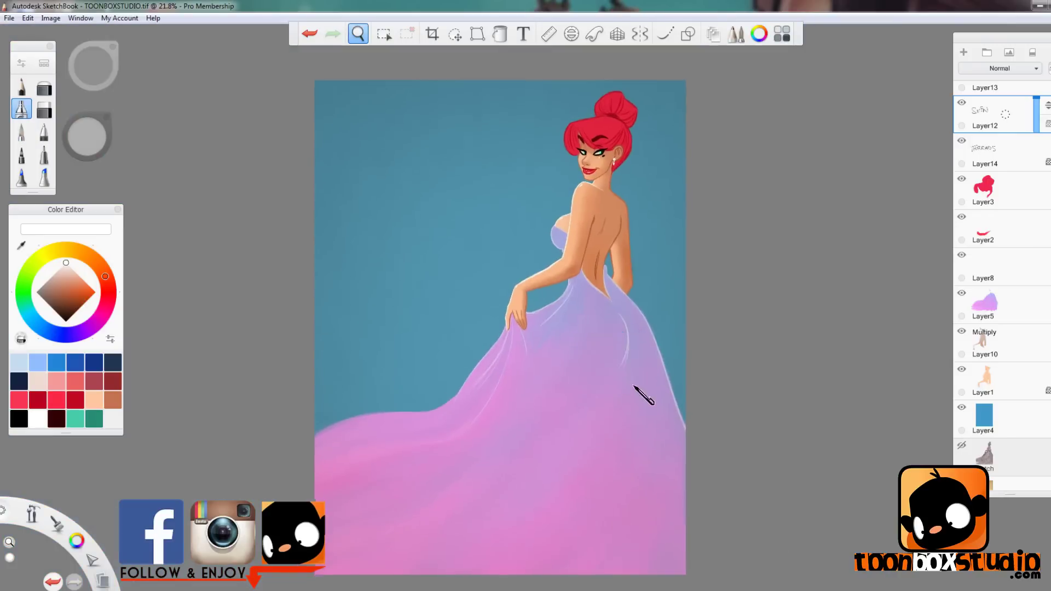
Touch up the face contour on Layer12 with terracotta and white, and undo the last stroke.
{"action": "scroll", "coordinate": [523, 216], "scroll_direction": "up", "scroll_amount": 4}
{"action": "key", "text": "b"}
{"action": "key", "text": "b"}
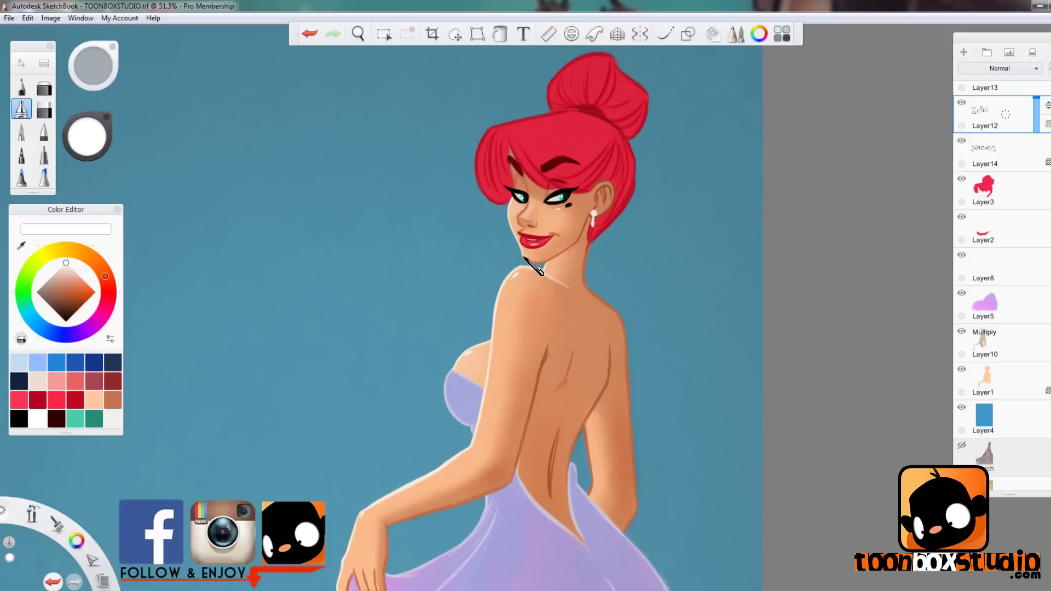
{"action": "left_click", "coordinate": [107, 397]}
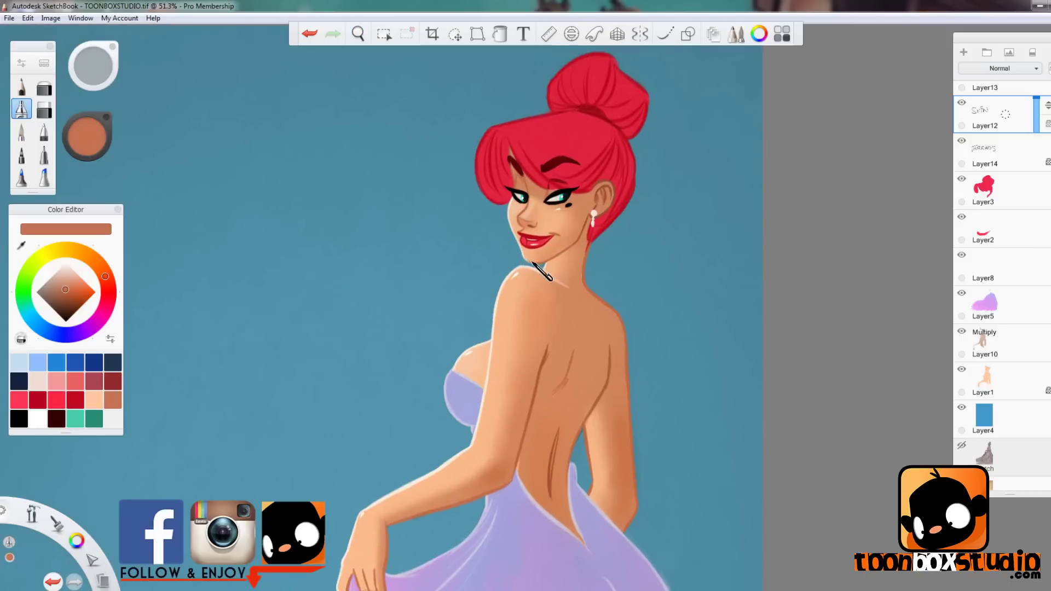
{"action": "key", "text": "s"}
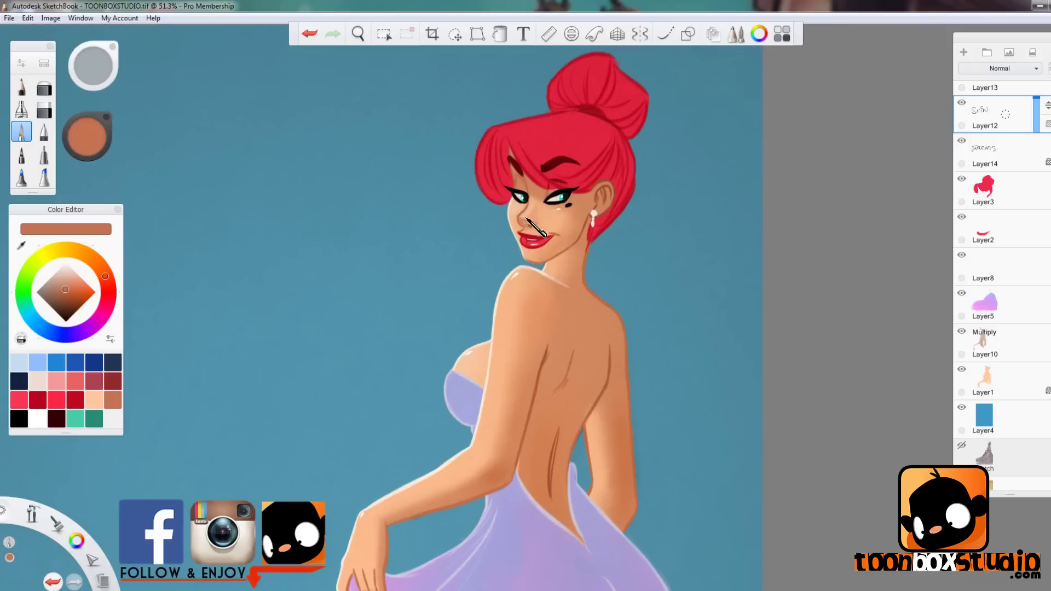
{"action": "left_click", "coordinate": [66, 264]}
{"action": "key", "text": "["}
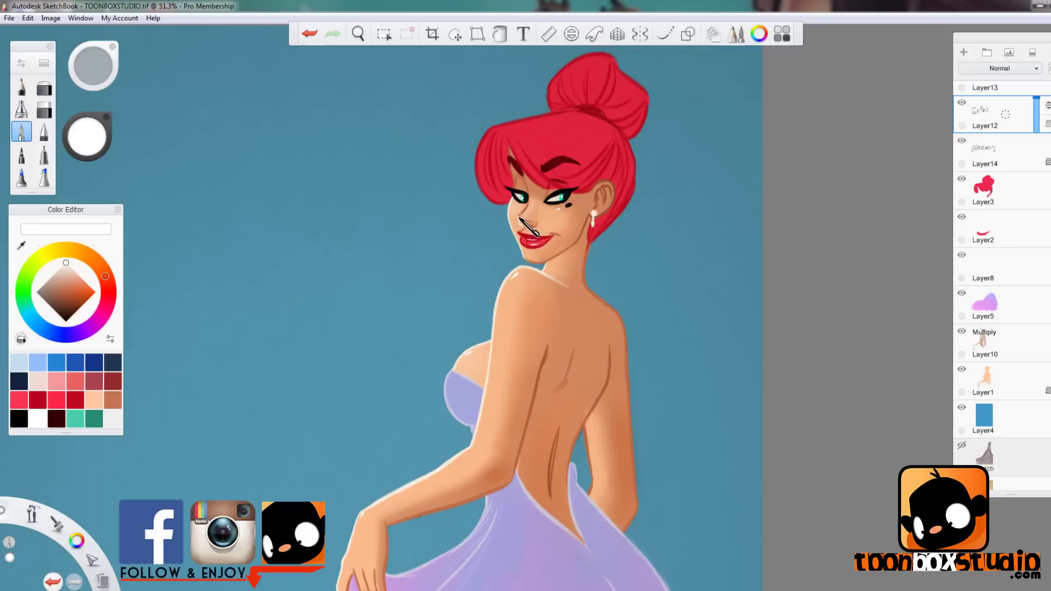
{"action": "key", "text": "ctrl+z"}
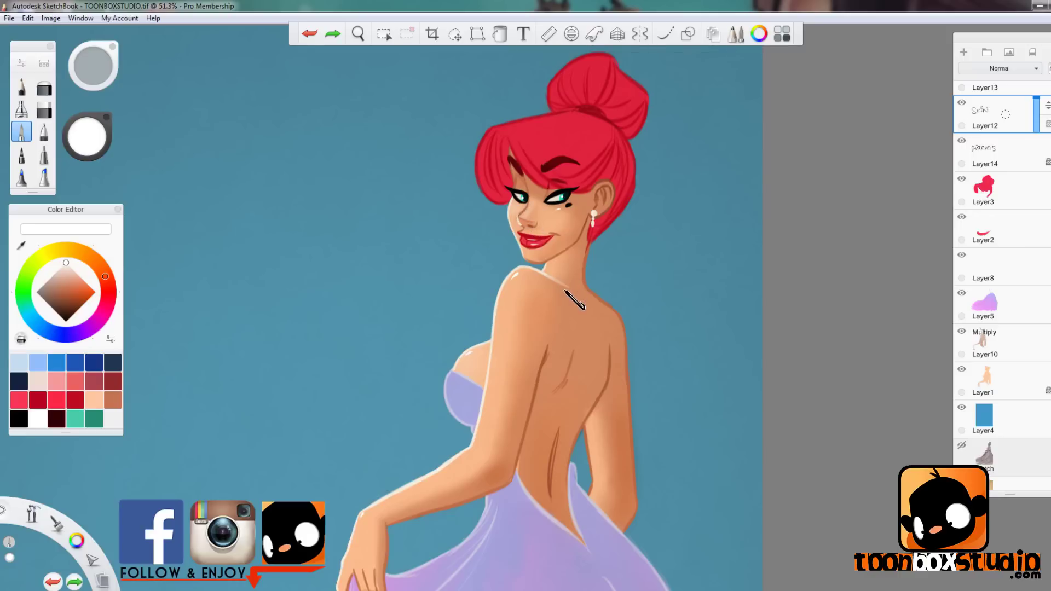
Draw a white rim light along the outer contour of the fringe and bun on Layer13.
{"action": "key", "text": "ctrl+0"}
{"action": "scroll", "coordinate": [1027, 178], "scroll_direction": "up", "scroll_amount": 4}
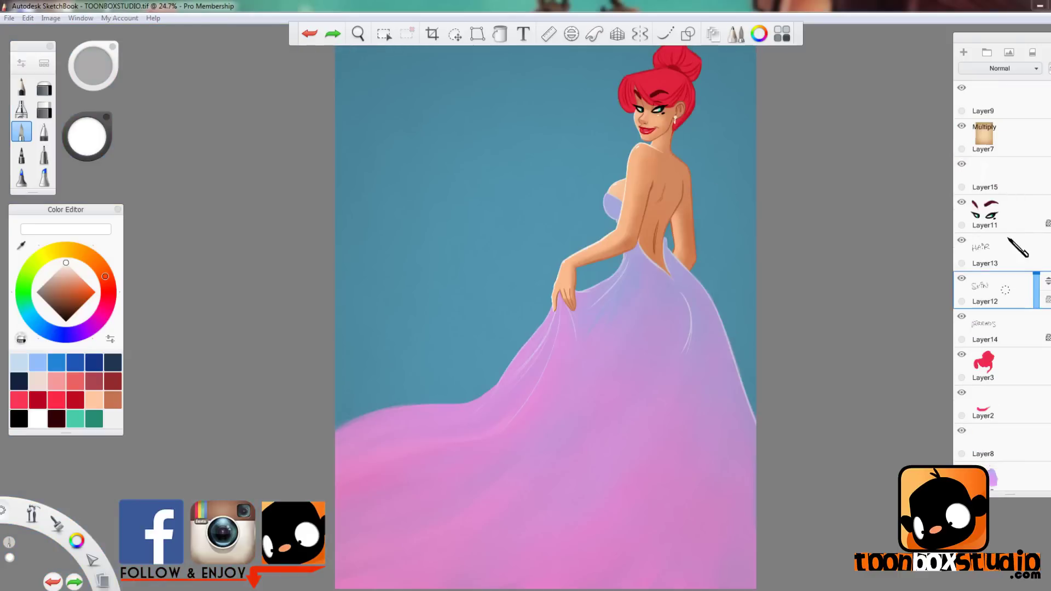
{"action": "left_click", "coordinate": [1008, 252]}
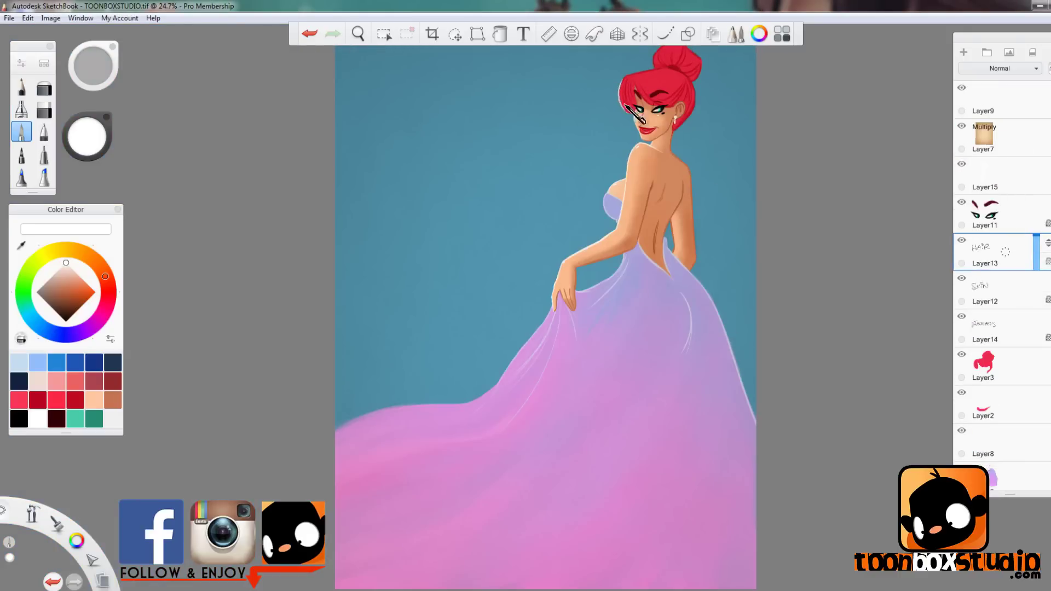
{"action": "left_click_drag", "start_coordinate": [712, 204], "coordinate": [704, 235]}
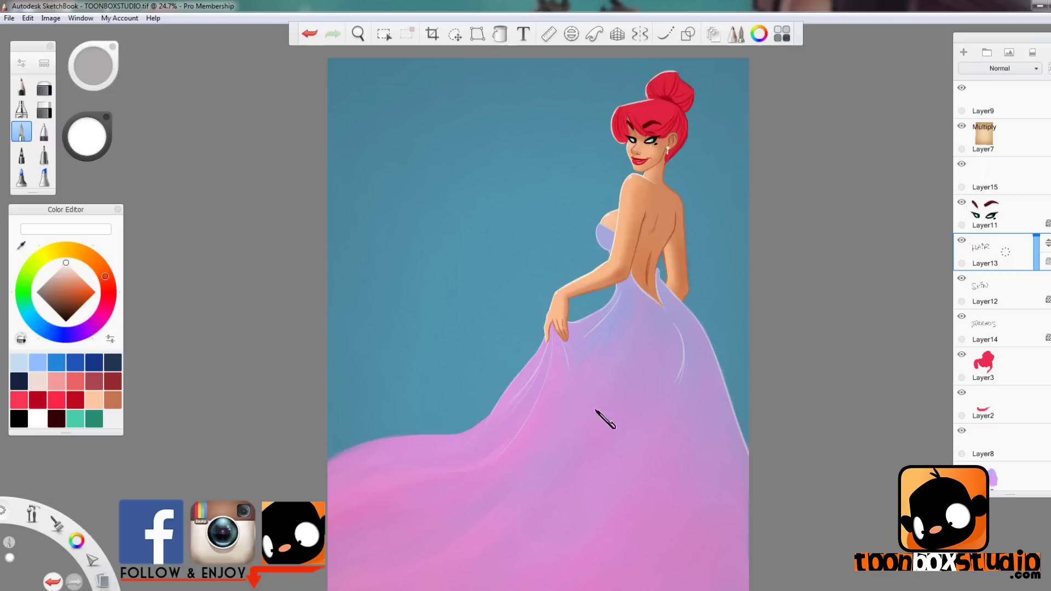
{"action": "left_click", "coordinate": [983, 331]}
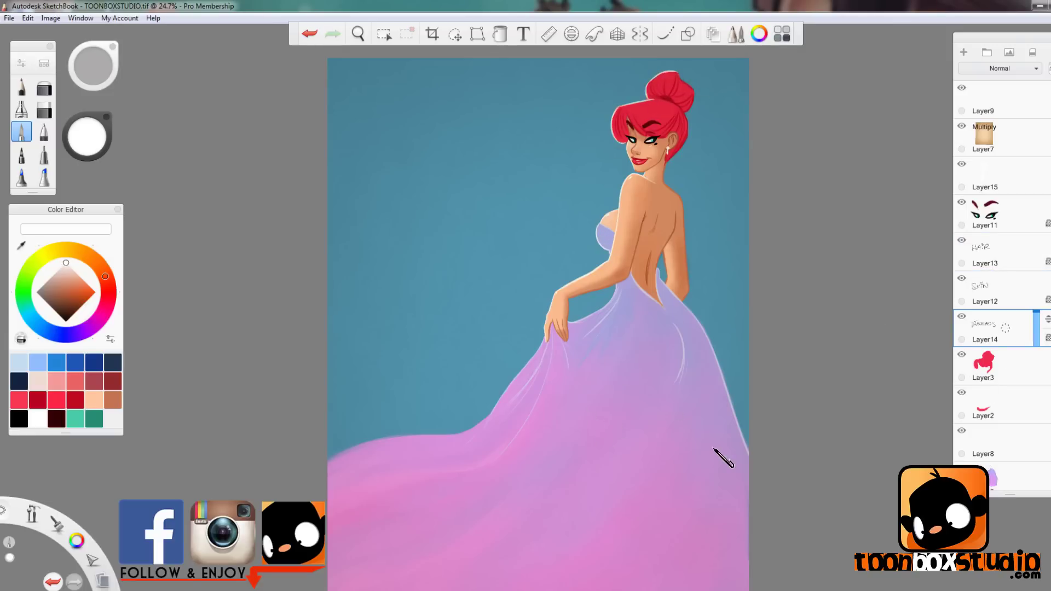
{"action": "left_click", "coordinate": [1007, 257]}
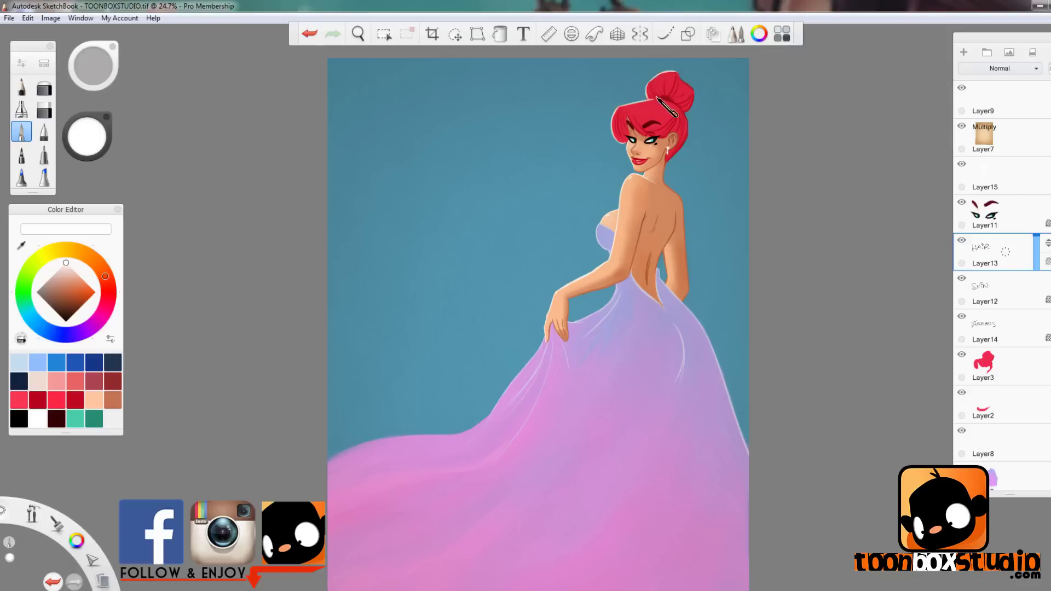
Shade the dress in purple on a Multiply layer above its fill and adjust that layer's opacity.
{"action": "left_click", "coordinate": [20, 88]}
{"action": "key", "text": "ctrl+0"}
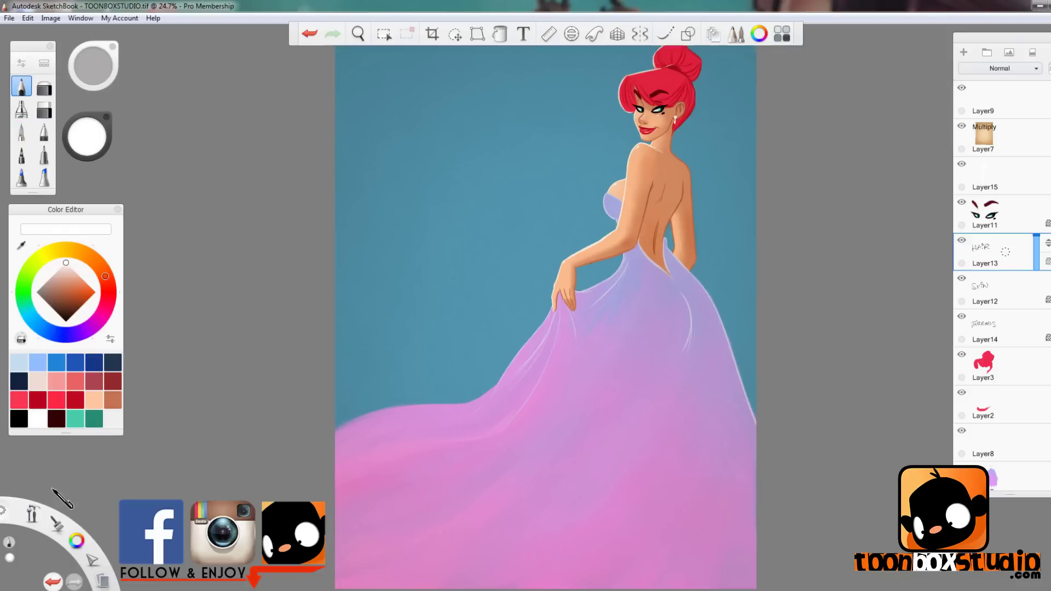
{"action": "key", "text": "space"}
{"action": "left_click", "coordinate": [1011, 138]}
{"action": "left_click_drag", "start_coordinate": [1037, 141], "coordinate": [1036, 147]}
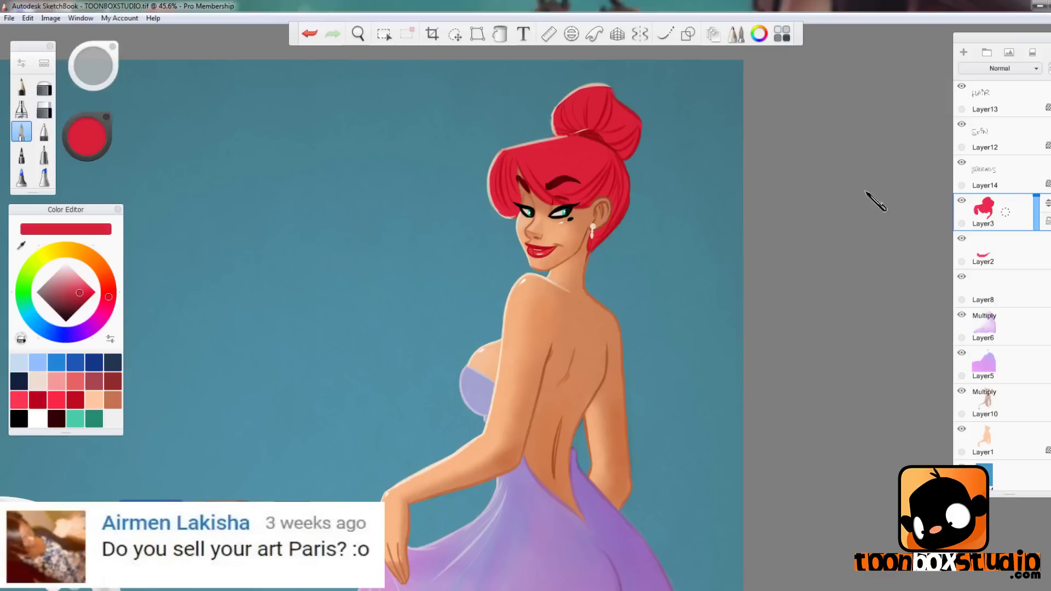
Paint red shadows over the fringe and bun on a new Multiply layer above Layer3, cleaning the edges with the eraser.
{"action": "mouse_move", "coordinate": [519, 158]}
{"action": "left_mouse_down"}
{"action": "mouse_move", "coordinate": [573, 188]}
{"action": "mouse_move", "coordinate": [611, 190]}
{"action": "mouse_move", "coordinate": [617, 200]}
{"action": "mouse_move", "coordinate": [595, 241]}
{"action": "mouse_move", "coordinate": [617, 203]}
{"action": "left_mouse_up"}
{"action": "key", "text": "s"}
{"action": "key", "text": "s"}
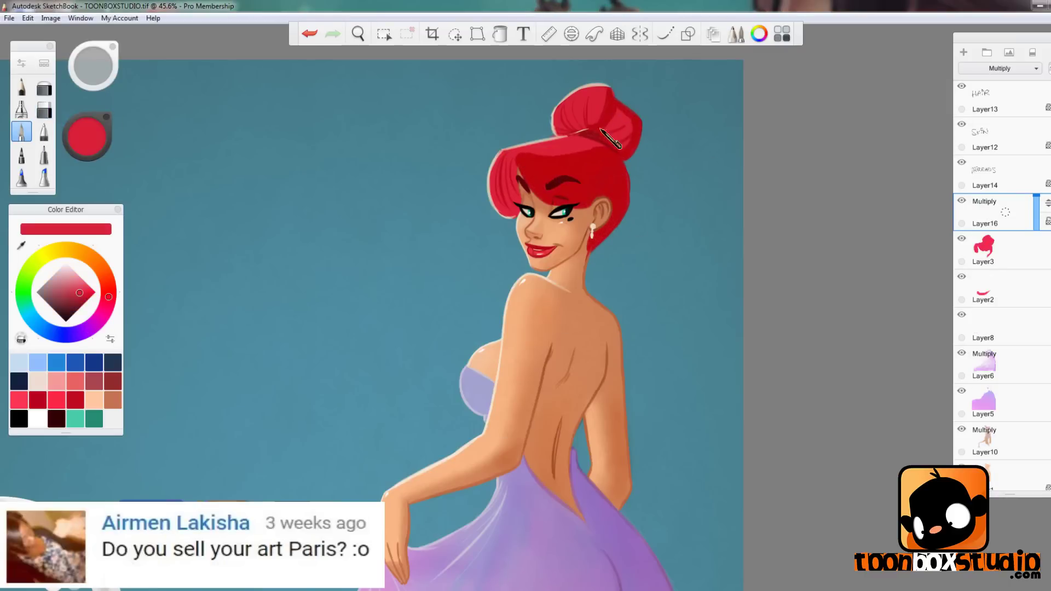
{"action": "key", "text": "e"}
{"action": "key", "text": "e"}
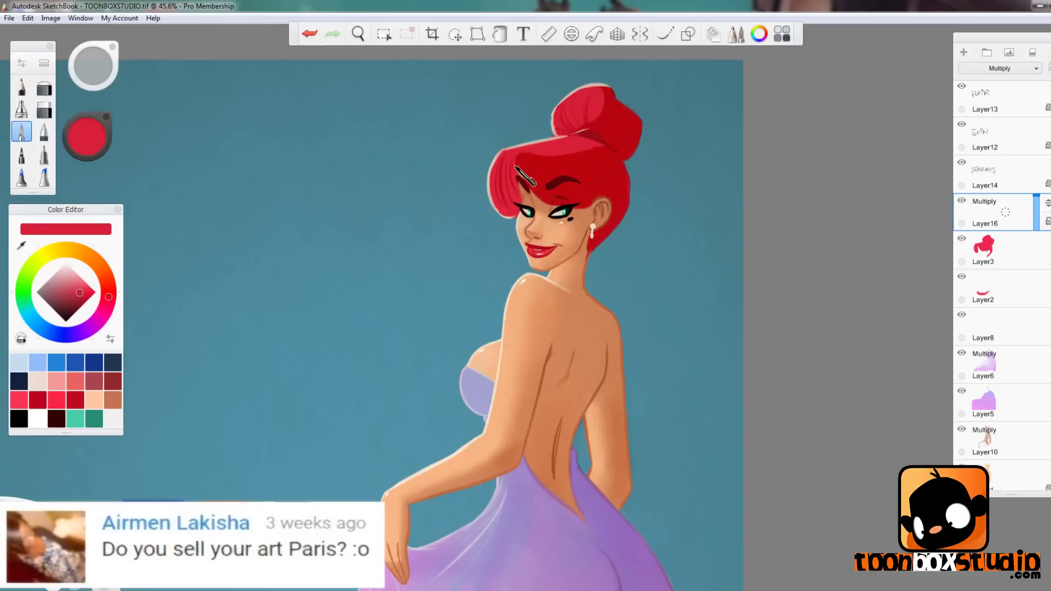
{"action": "key", "text": "e"}
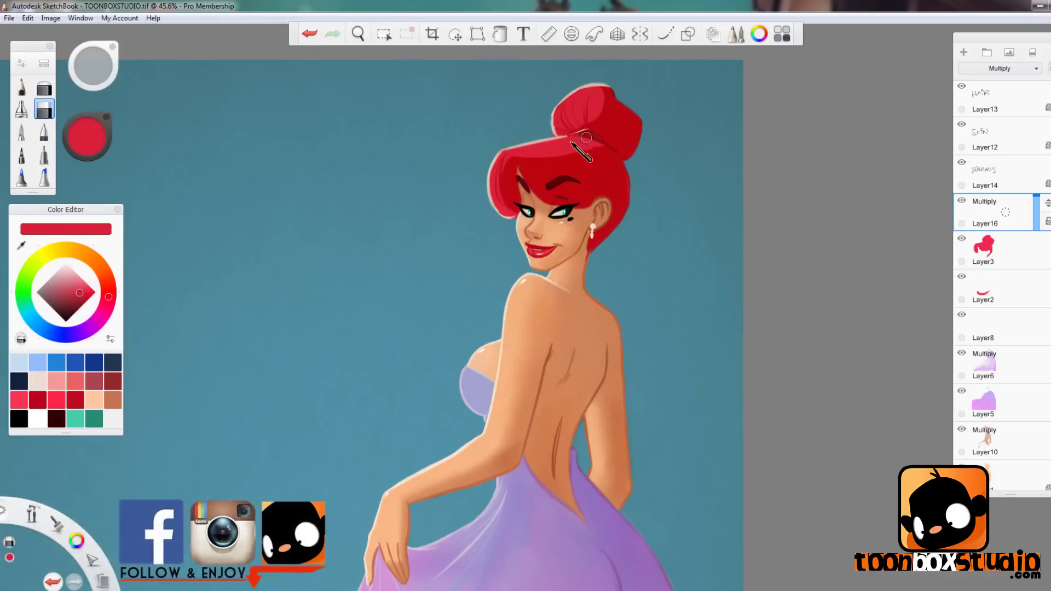
{"action": "left_click", "coordinate": [44, 86]}
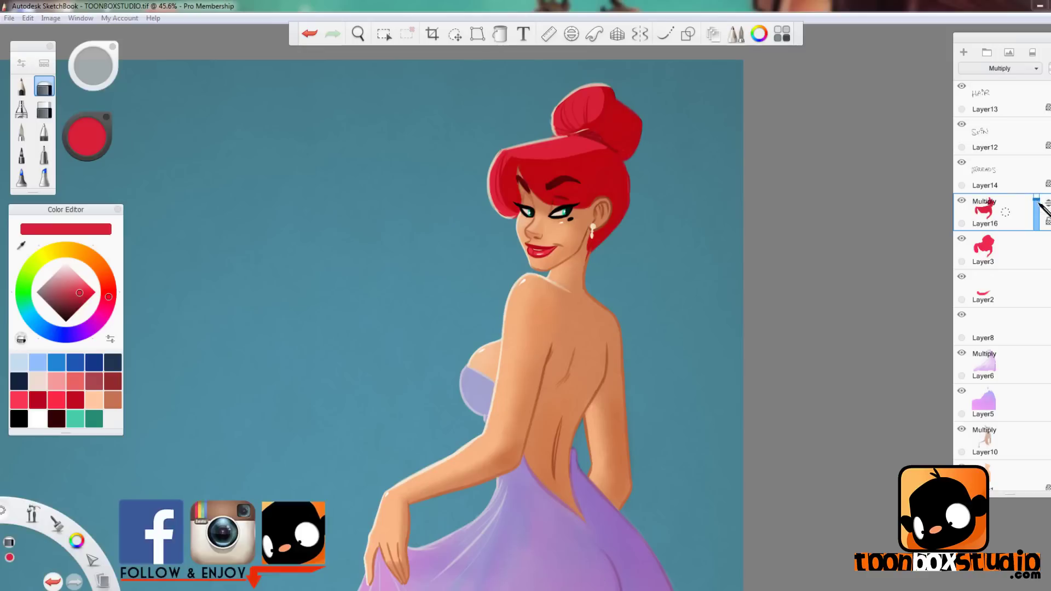
Lower the opacity of the hair shadow layer and duplicate the layer.
{"action": "left_click_drag", "start_coordinate": [1036, 196], "coordinate": [1036, 201]}
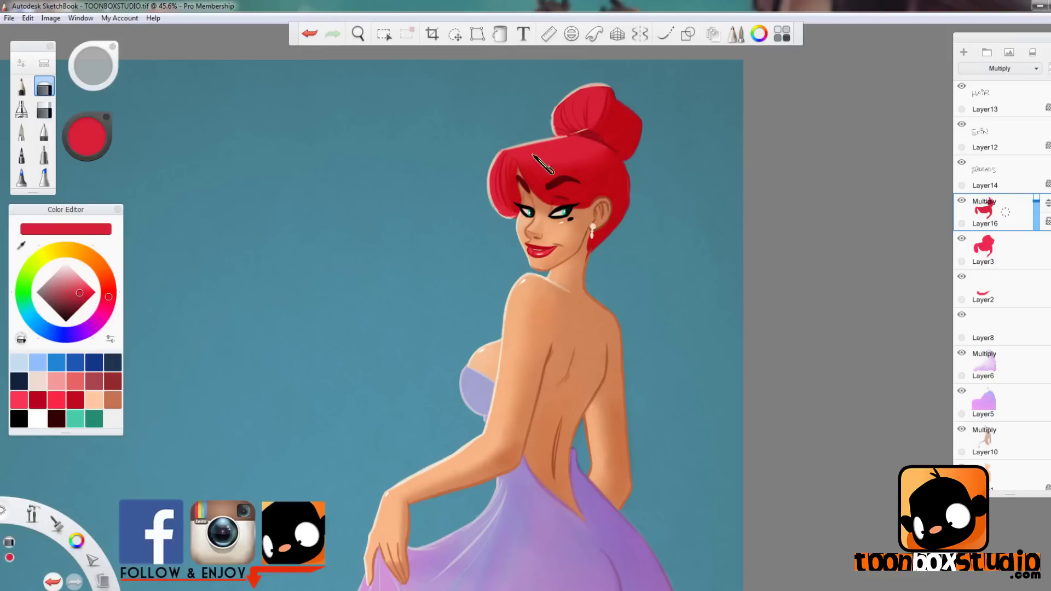
{"action": "key", "text": "space"}
{"action": "left_click_drag", "start_coordinate": [667, 278], "coordinate": [619, 331]}
{"action": "left_click_drag", "start_coordinate": [1036, 201], "coordinate": [988, 194]}
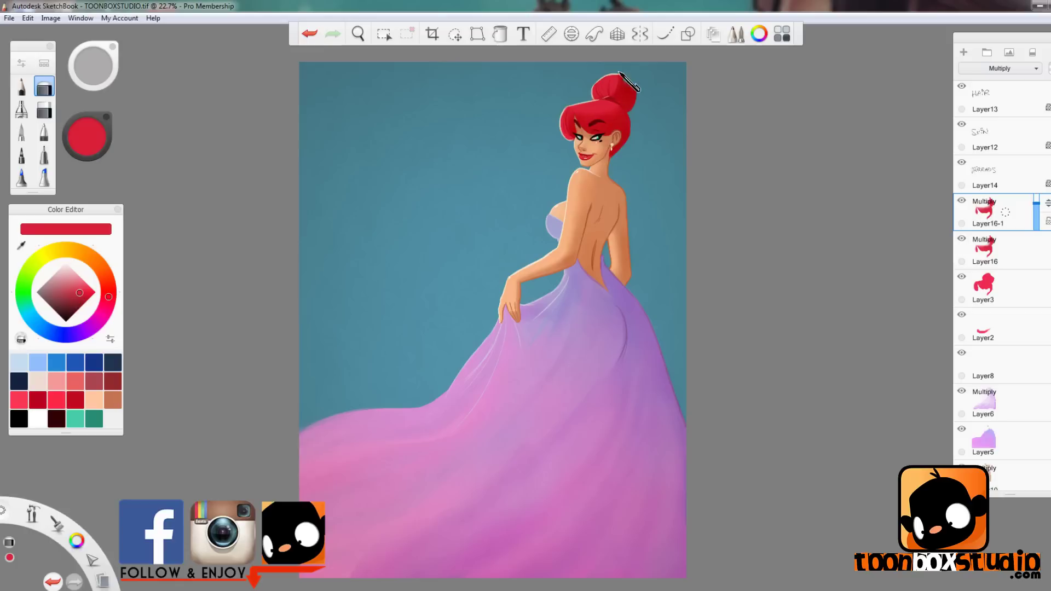
Merge the duplicated hair shadow layer into Layer16 and adjust the layer's opacity to full.
{"action": "left_click_drag", "start_coordinate": [1005, 213], "coordinate": [1009, 229]}
{"action": "key", "text": "space"}
{"action": "left_click_drag", "start_coordinate": [625, 173], "coordinate": [649, 247]}
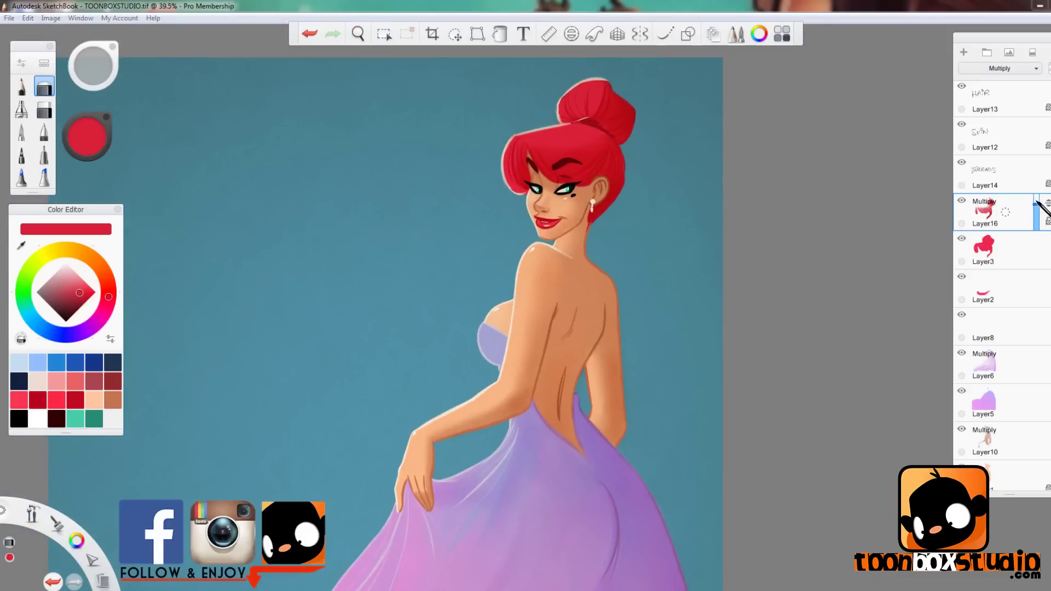
{"action": "left_click_drag", "start_coordinate": [1036, 202], "coordinate": [1009, 243]}
{"action": "key", "text": "ctrl+z"}
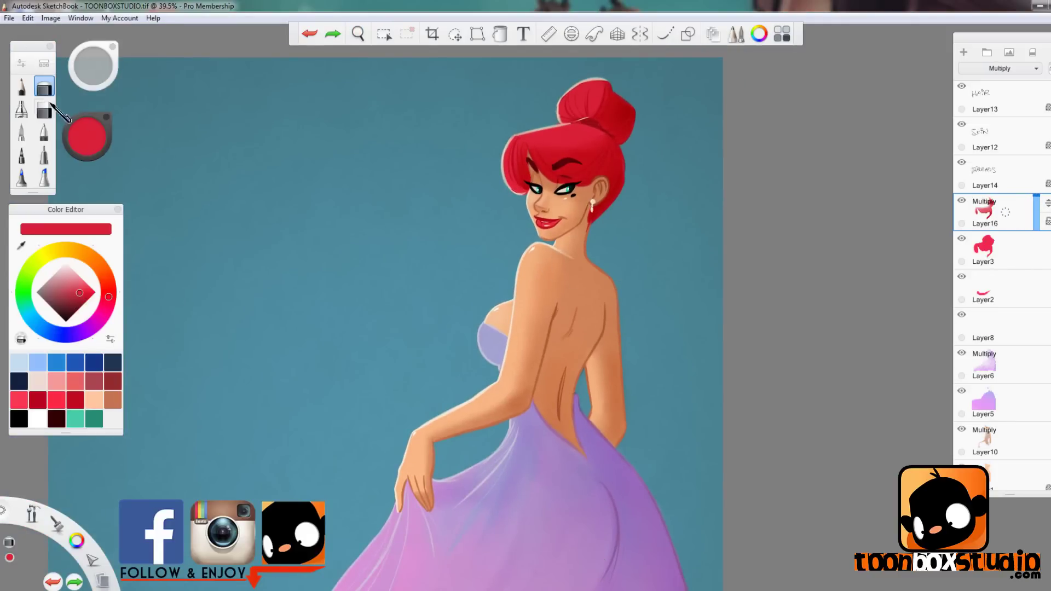
Refine the red shadow shapes over the fringe, bun and back of the hair on Layer16, cleaning the edges with the eraser.
{"action": "left_click", "coordinate": [22, 132]}
{"action": "left_click_drag", "start_coordinate": [530, 147], "coordinate": [601, 151]}
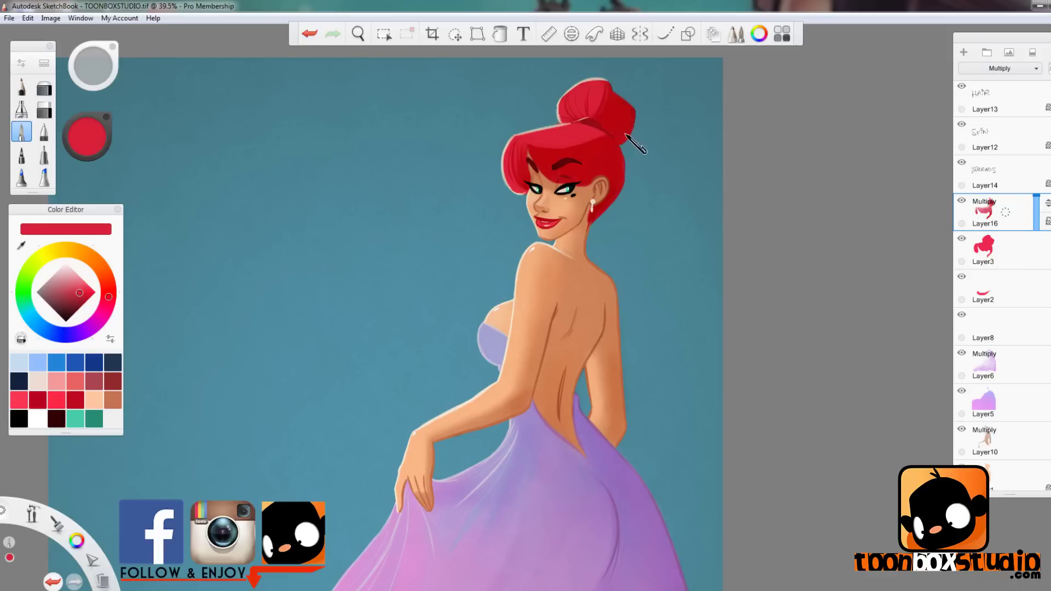
{"action": "key", "text": "e"}
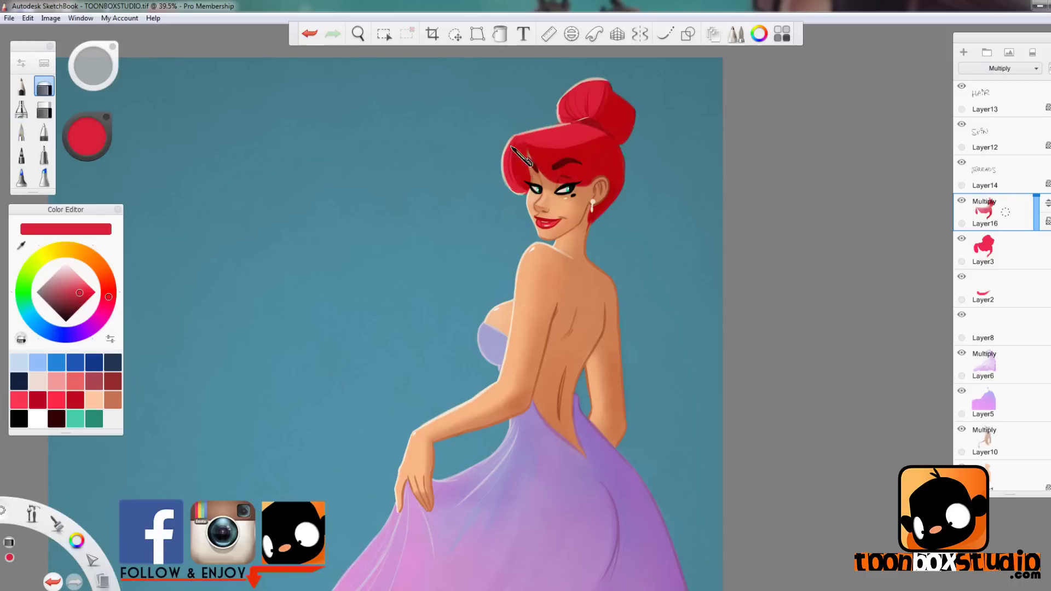
{"action": "key", "text": "e"}
{"action": "key", "text": "space"}
{"action": "mouse_move", "coordinate": [632, 108]}
{"action": "left_mouse_down"}
{"action": "mouse_move", "coordinate": [634, 186]}
{"action": "mouse_move", "coordinate": [599, 213]}
{"action": "left_mouse_up"}
{"action": "key", "text": "e"}
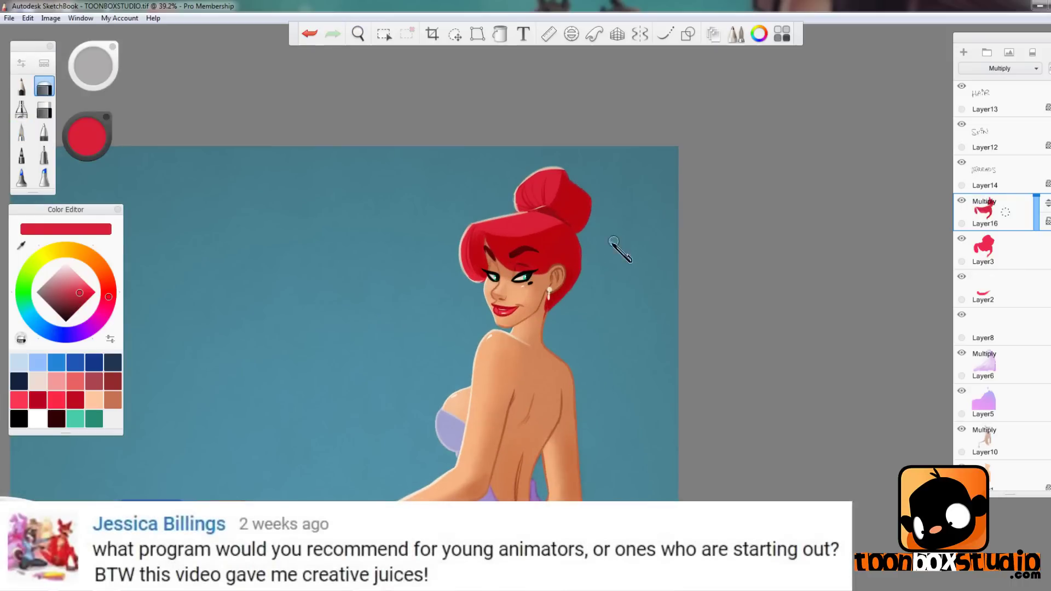
{"action": "left_click_drag", "start_coordinate": [617, 248], "coordinate": [622, 305]}
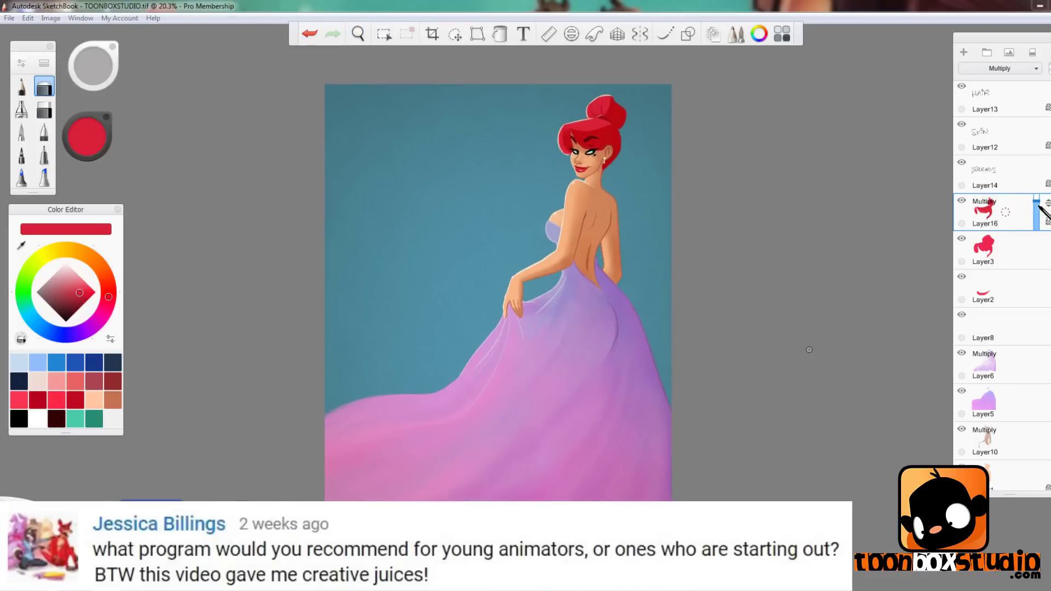
Touch up the hair in dark red on the hair line layer, Layer13.
{"action": "left_click", "coordinate": [1038, 99]}
{"action": "left_click_drag", "start_coordinate": [87, 135], "coordinate": [86, 176]}
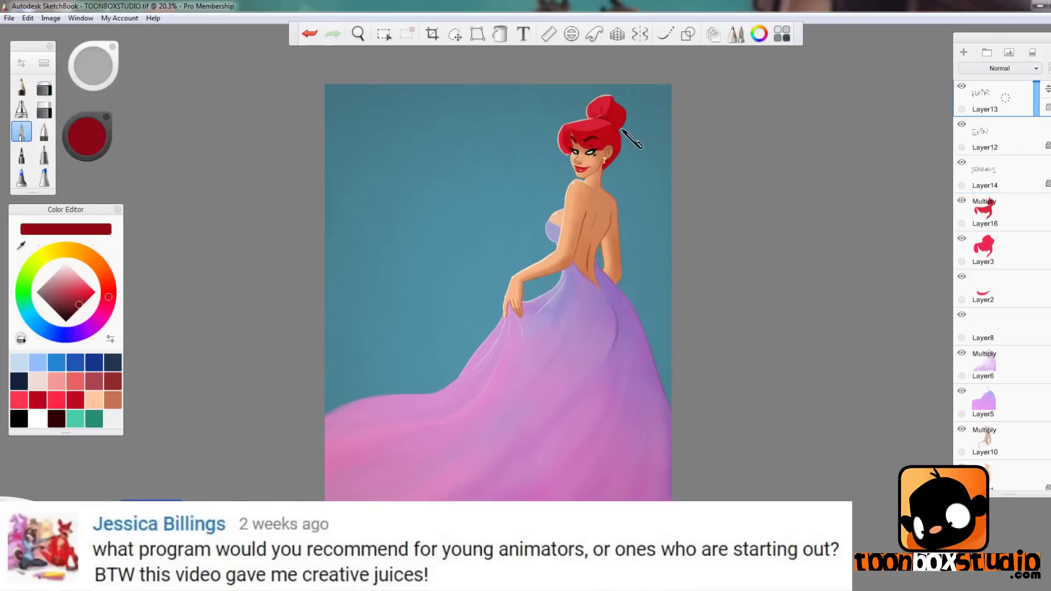
{"action": "left_click", "coordinate": [22, 110]}
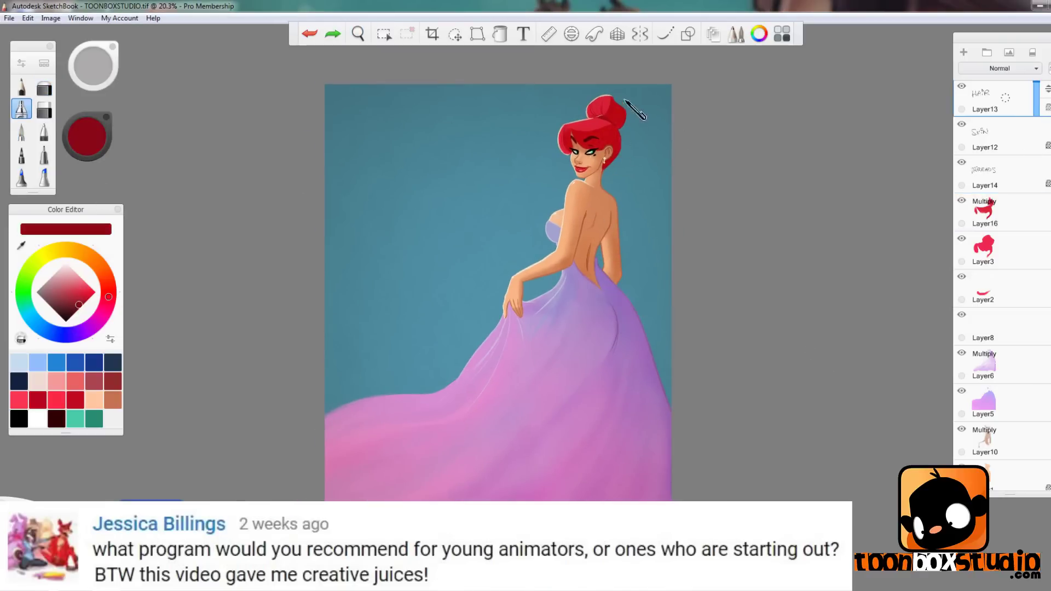
{"action": "left_click_drag", "start_coordinate": [650, 232], "coordinate": [642, 109]}
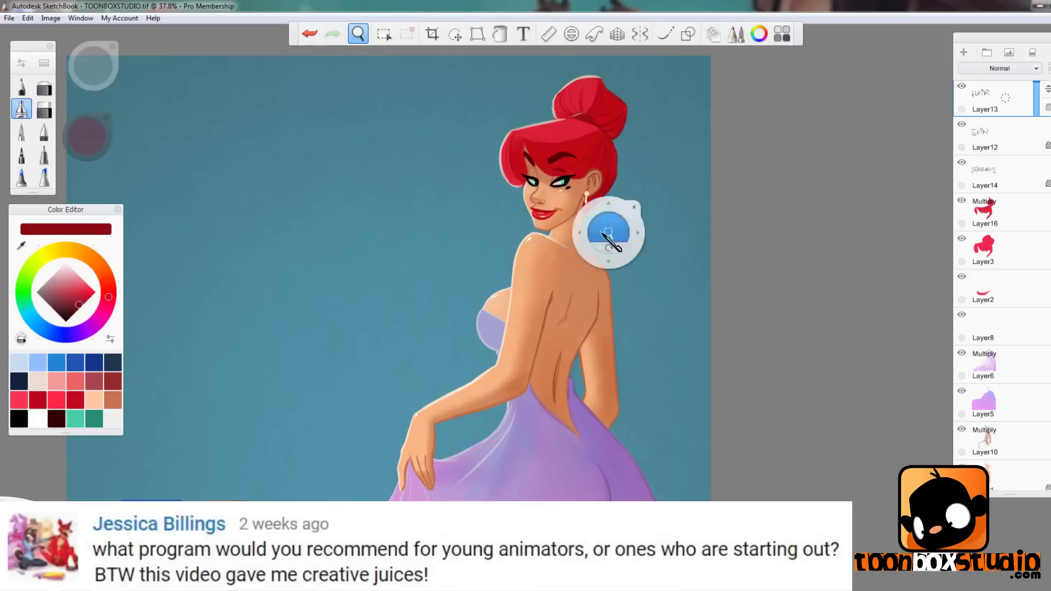
{"action": "left_click_drag", "start_coordinate": [605, 233], "coordinate": [654, 304]}
Add a Multiply layer above the skin shading in Layer10 and paint the bare back with purple sampled from the dress.
{"action": "scroll", "coordinate": [1006, 428], "scroll_direction": "down", "scroll_amount": 3}
{"action": "left_click", "coordinate": [1006, 352]}
{"action": "left_click", "coordinate": [964, 52]}
{"action": "left_click", "coordinate": [104, 226]}
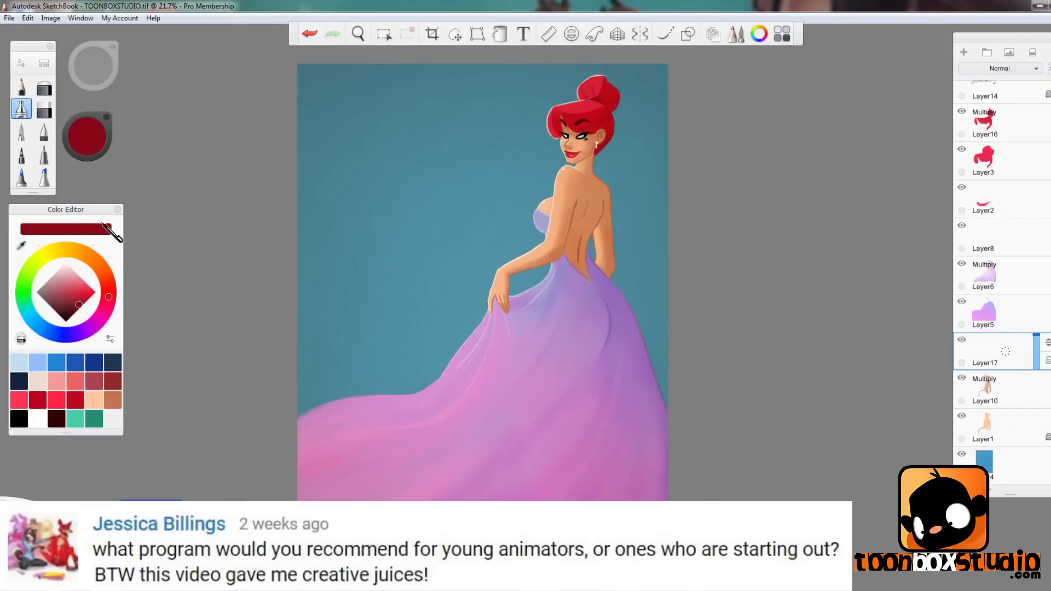
{"action": "left_click", "coordinate": [610, 293]}
{"action": "left_click", "coordinate": [1000, 68]}
{"action": "left_click", "coordinate": [985, 90]}
{"action": "mouse_move", "coordinate": [571, 235]}
{"action": "left_mouse_down"}
{"action": "mouse_move", "coordinate": [580, 258]}
{"action": "mouse_move", "coordinate": [594, 214]}
{"action": "left_mouse_up"}
{"action": "mouse_move", "coordinate": [553, 293]}
{"action": "left_mouse_down"}
{"action": "mouse_move", "coordinate": [563, 286]}
{"action": "mouse_move", "coordinate": [565, 225]}
{"action": "mouse_move", "coordinate": [561, 248]}
{"action": "mouse_move", "coordinate": [578, 262]}
{"action": "mouse_move", "coordinate": [597, 221]}
{"action": "left_mouse_up"}
{"action": "key", "text": "e"}
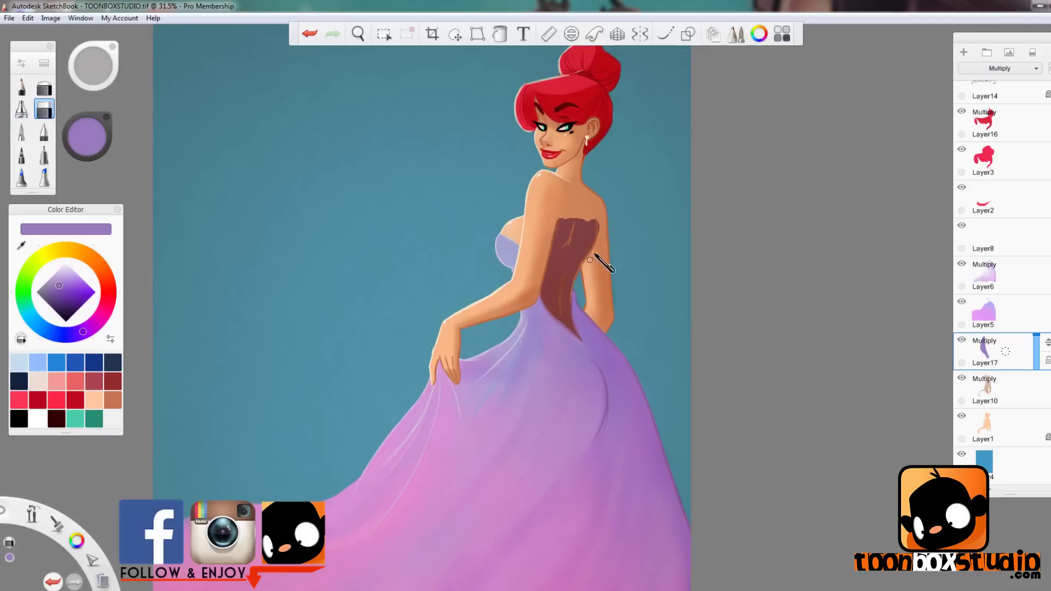
Lower the opacity of the back shadow layer and soften the shadow's upper and side edges with the eraser.
{"action": "left_click_drag", "start_coordinate": [1035, 342], "coordinate": [1036, 346]}
{"action": "key", "text": "e"}
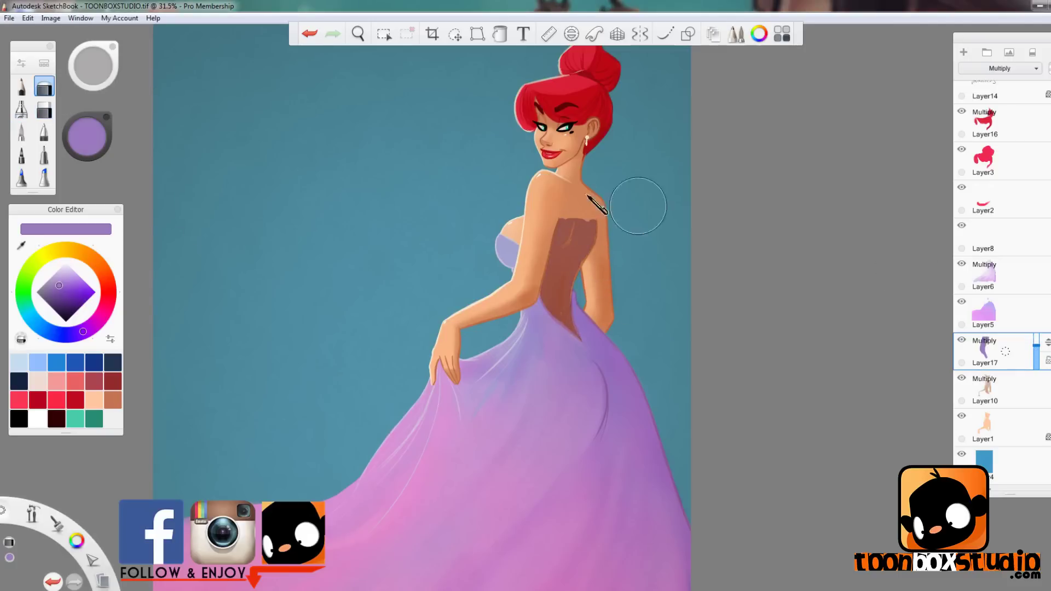
{"action": "mouse_move", "coordinate": [591, 219]}
{"action": "left_mouse_down"}
{"action": "mouse_move", "coordinate": [569, 217]}
{"action": "mouse_move", "coordinate": [572, 244]}
{"action": "mouse_move", "coordinate": [583, 225]}
{"action": "mouse_move", "coordinate": [544, 301]}
{"action": "left_mouse_up"}
{"action": "left_click_drag", "start_coordinate": [1036, 346], "coordinate": [1037, 354]}
{"action": "key", "text": "space"}
{"action": "left_click_drag", "start_coordinate": [618, 310], "coordinate": [627, 400]}
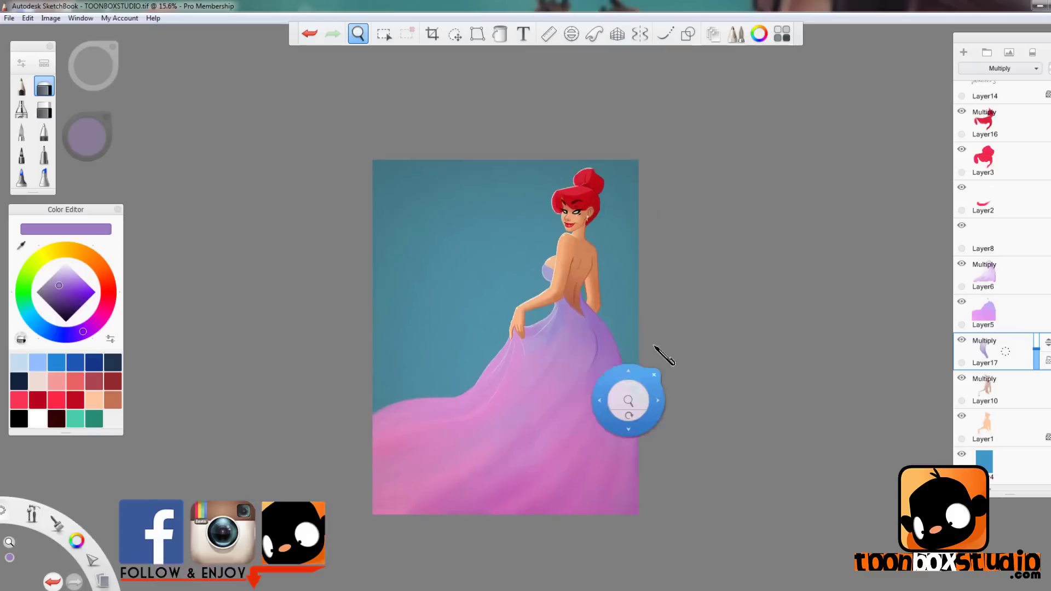
{"action": "left_click_drag", "start_coordinate": [654, 347], "coordinate": [672, 366]}
Extend the purple skin shadow over the back and near arm on Layer17, softening it with the eraser.
{"action": "key", "text": "b"}
{"action": "mouse_move", "coordinate": [540, 303]}
{"action": "left_mouse_down"}
{"action": "mouse_move", "coordinate": [548, 175]}
{"action": "mouse_move", "coordinate": [538, 191]}
{"action": "mouse_move", "coordinate": [567, 213]}
{"action": "mouse_move", "coordinate": [548, 246]}
{"action": "left_mouse_up"}
{"action": "key", "text": "e"}
{"action": "left_click", "coordinate": [48, 91]}
{"action": "key", "text": "b"}
{"action": "left_click_drag", "start_coordinate": [599, 223], "coordinate": [479, 348]}
{"action": "left_click_drag", "start_coordinate": [536, 240], "coordinate": [515, 396]}
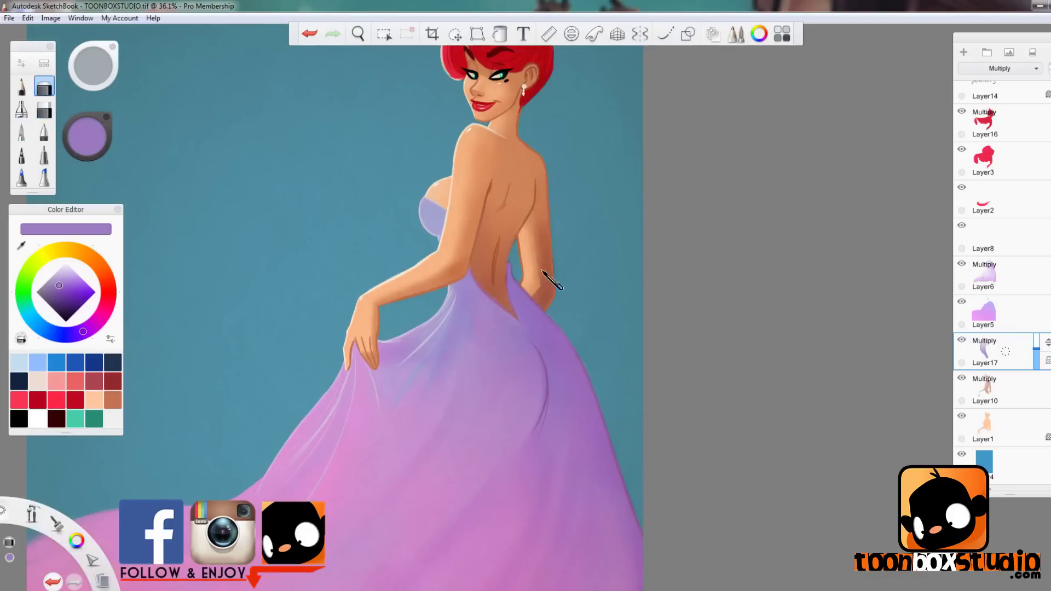
{"action": "key", "text": "space"}
{"action": "mouse_move", "coordinate": [598, 287]}
{"action": "left_mouse_down"}
{"action": "mouse_move", "coordinate": [650, 357]}
{"action": "mouse_move", "coordinate": [637, 286]}
{"action": "left_mouse_up"}
{"action": "left_click", "coordinate": [21, 132]}
{"action": "left_click_drag", "start_coordinate": [497, 276], "coordinate": [493, 288]}
{"action": "mouse_move", "coordinate": [504, 246]}
{"action": "left_mouse_down"}
{"action": "mouse_move", "coordinate": [491, 284]}
{"action": "mouse_move", "coordinate": [505, 270]}
{"action": "mouse_move", "coordinate": [469, 305]}
{"action": "mouse_move", "coordinate": [500, 281]}
{"action": "mouse_move", "coordinate": [460, 307]}
{"action": "mouse_move", "coordinate": [504, 257]}
{"action": "left_mouse_up"}
{"action": "key", "text": "ctrl+z"}
{"action": "key", "text": "ctrl+z"}
Build up softened purple skin shadows on a new Multiply layer above Layer17, lower its opacity, and merge it down.
{"action": "left_click", "coordinate": [965, 53]}
{"action": "key", "text": "e"}
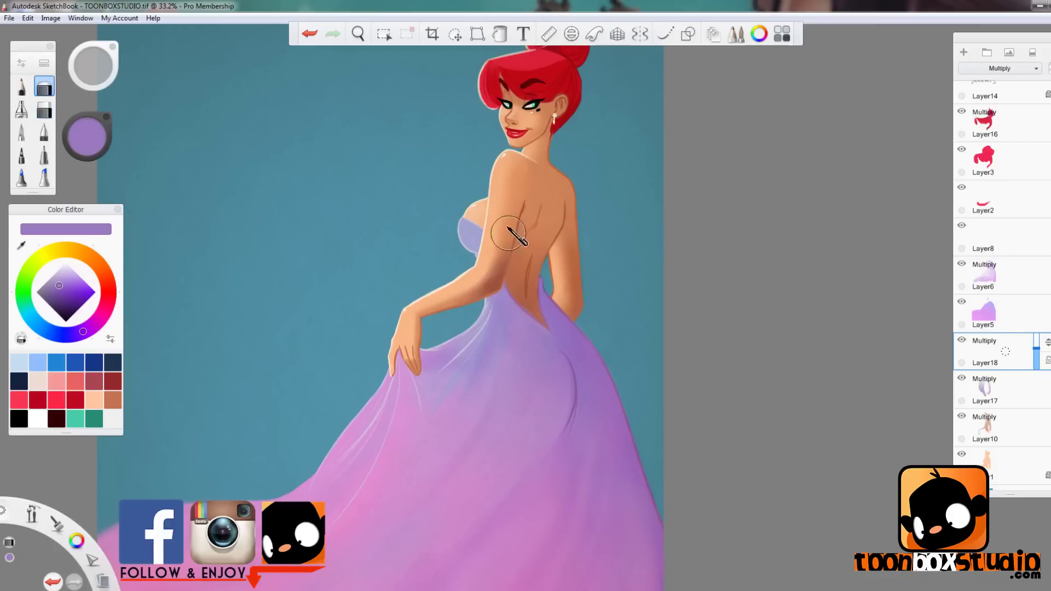
{"action": "key", "text": "space"}
{"action": "left_click_drag", "start_coordinate": [600, 307], "coordinate": [646, 342]}
{"action": "left_click_drag", "start_coordinate": [1036, 351], "coordinate": [1037, 357]}
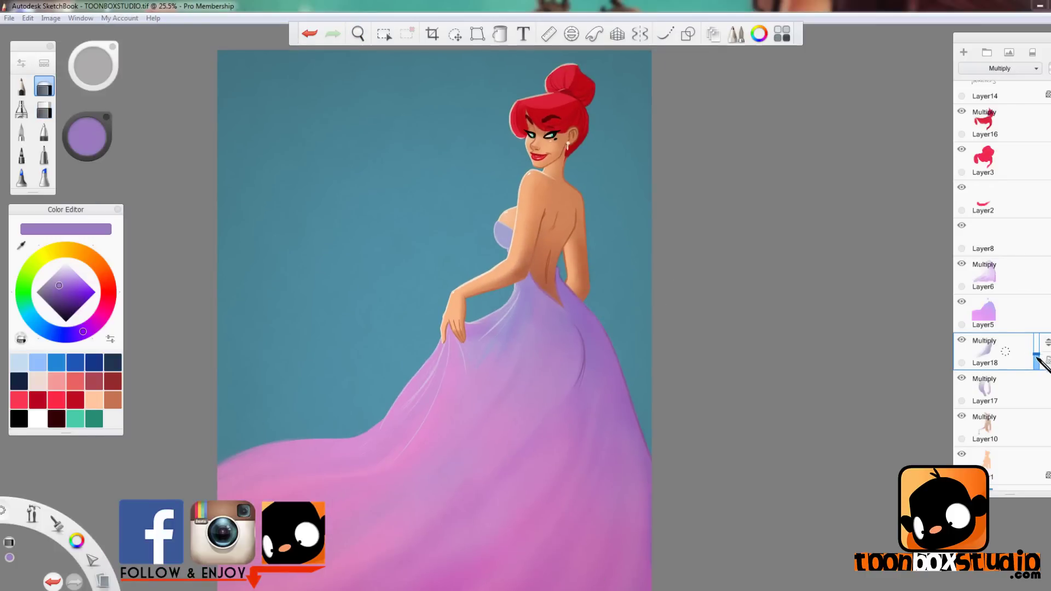
{"action": "key", "text": "ctrl+e"}
Paint a purple shadow down the neck below the ear on Layer17, soften it with the eraser, and lower the layer's opacity.
{"action": "key", "text": "space"}
{"action": "left_click_drag", "start_coordinate": [603, 164], "coordinate": [621, 252]}
{"action": "key", "text": "s"}
{"action": "left_click_drag", "start_coordinate": [519, 250], "coordinate": [526, 192]}
{"action": "key", "text": "e"}
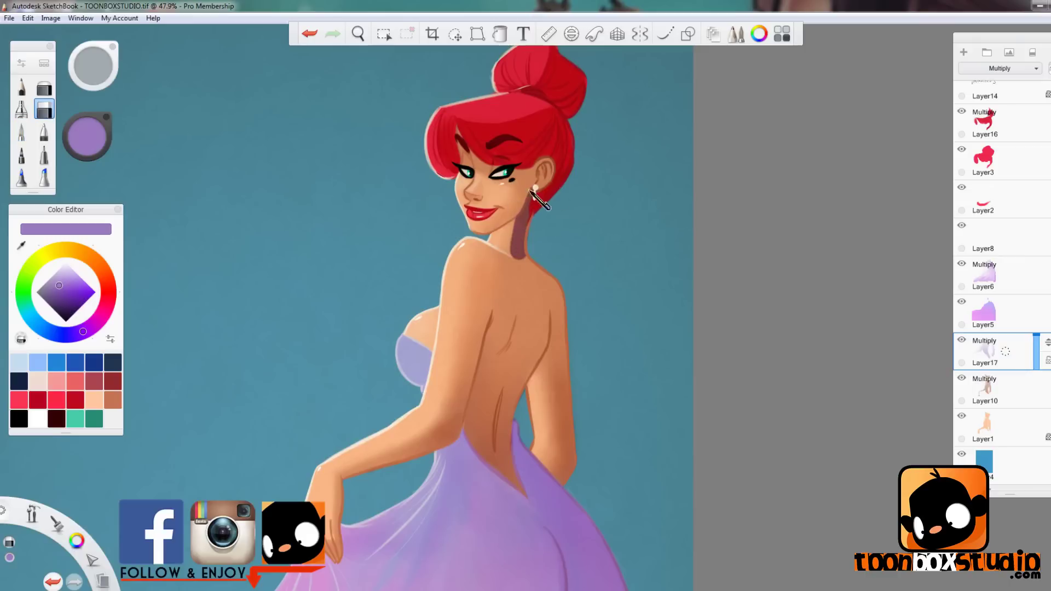
{"action": "left_click", "coordinate": [45, 87]}
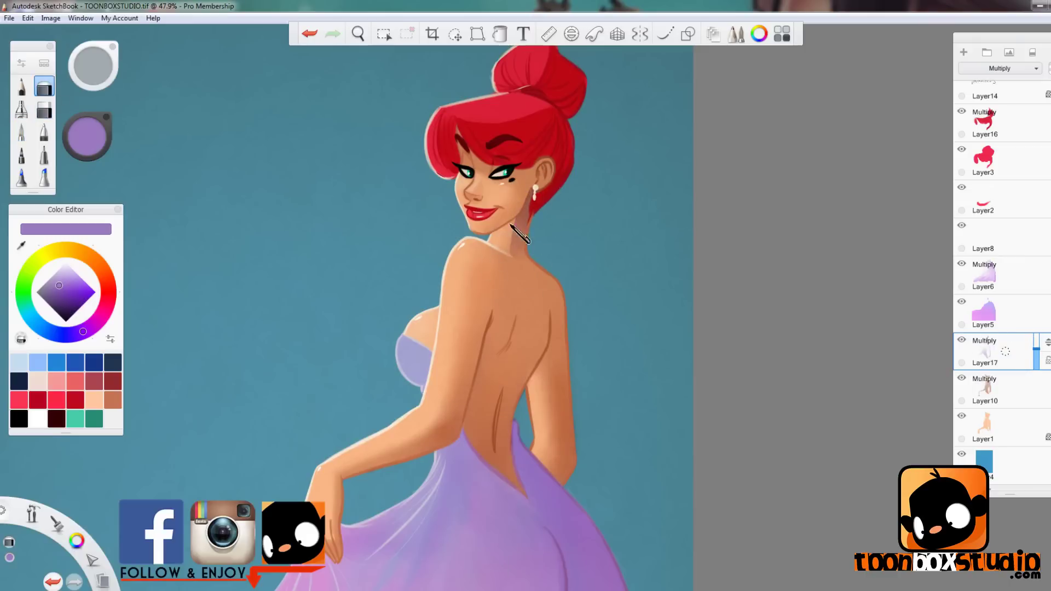
{"action": "key", "text": "b"}
{"action": "left_click_drag", "start_coordinate": [542, 242], "coordinate": [698, 154]}
{"action": "left_click", "coordinate": [1036, 346]}
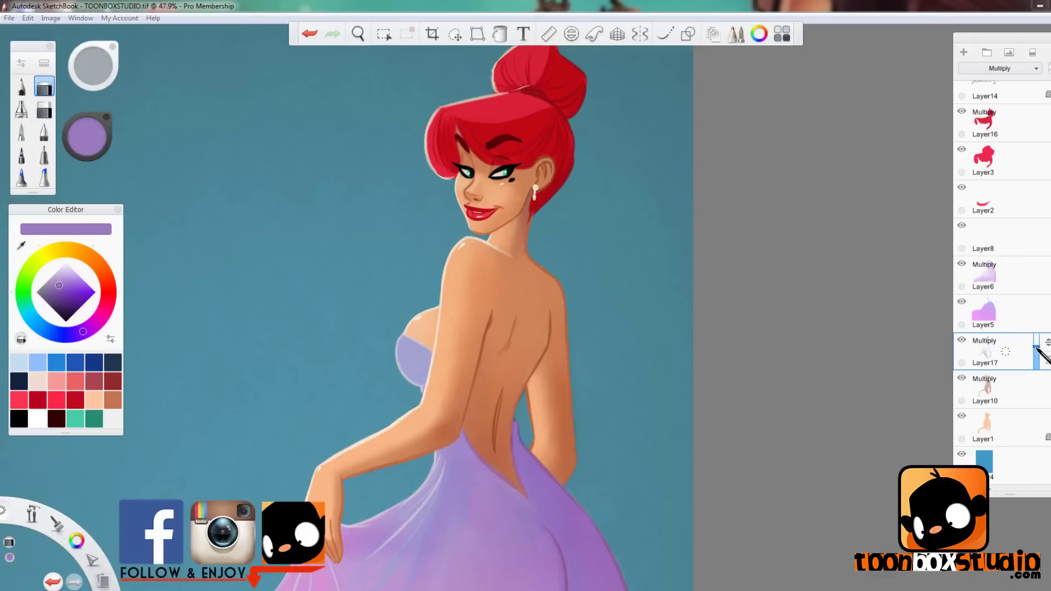
Clean up the shadow around the ear and neck on Layer17 with the eraser.
{"action": "key", "text": "space"}
{"action": "left_click_drag", "start_coordinate": [635, 132], "coordinate": [659, 323]}
{"action": "key", "text": "e"}
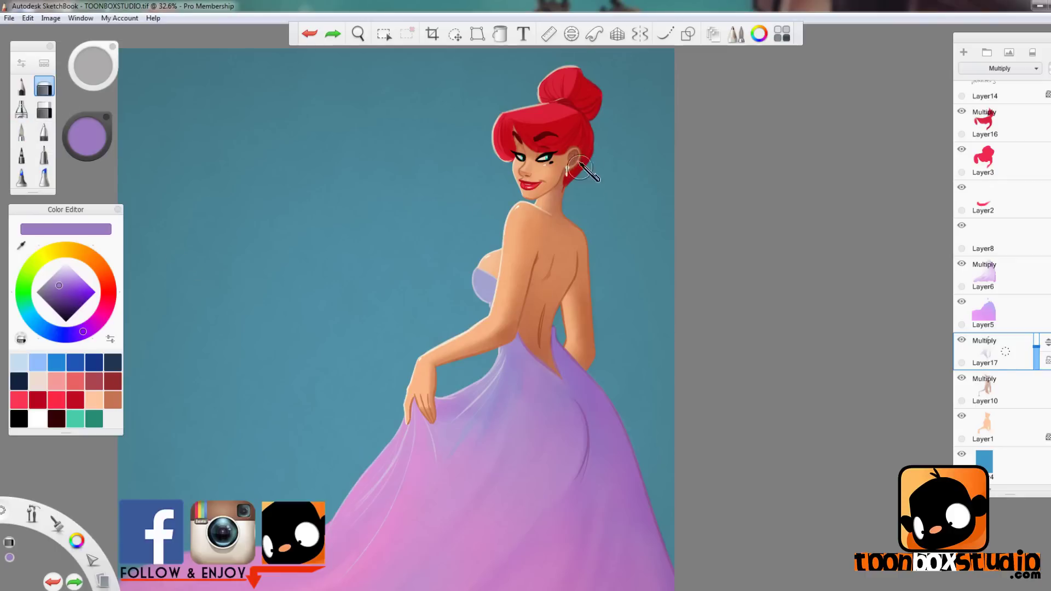
{"action": "key", "text": "space"}
{"action": "mouse_move", "coordinate": [656, 248]}
{"action": "left_mouse_down"}
{"action": "mouse_move", "coordinate": [652, 324]}
{"action": "mouse_move", "coordinate": [618, 263]}
{"action": "left_mouse_up"}
{"action": "key", "text": "e"}
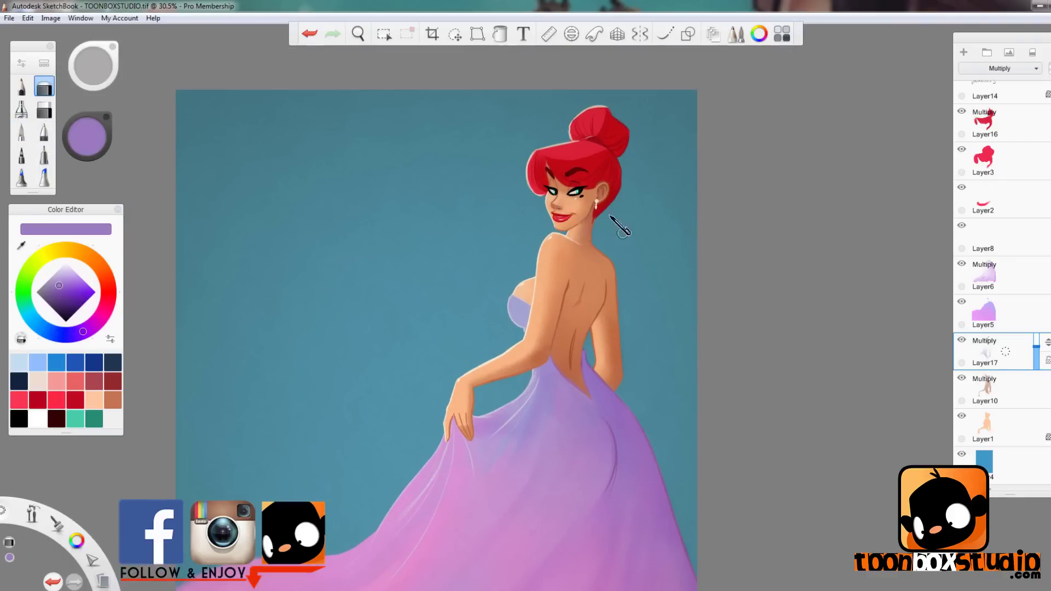
Smooth the neck and shoulder shadow on Layer17 with a blending brush, tidying the edges with the eraser.
{"action": "key", "text": "space"}
{"action": "left_click_drag", "start_coordinate": [553, 249], "coordinate": [582, 164]}
{"action": "left_click_drag", "start_coordinate": [41, 169], "coordinate": [41, 78]}
{"action": "left_click", "coordinate": [21, 131]}
{"action": "key", "text": "b"}
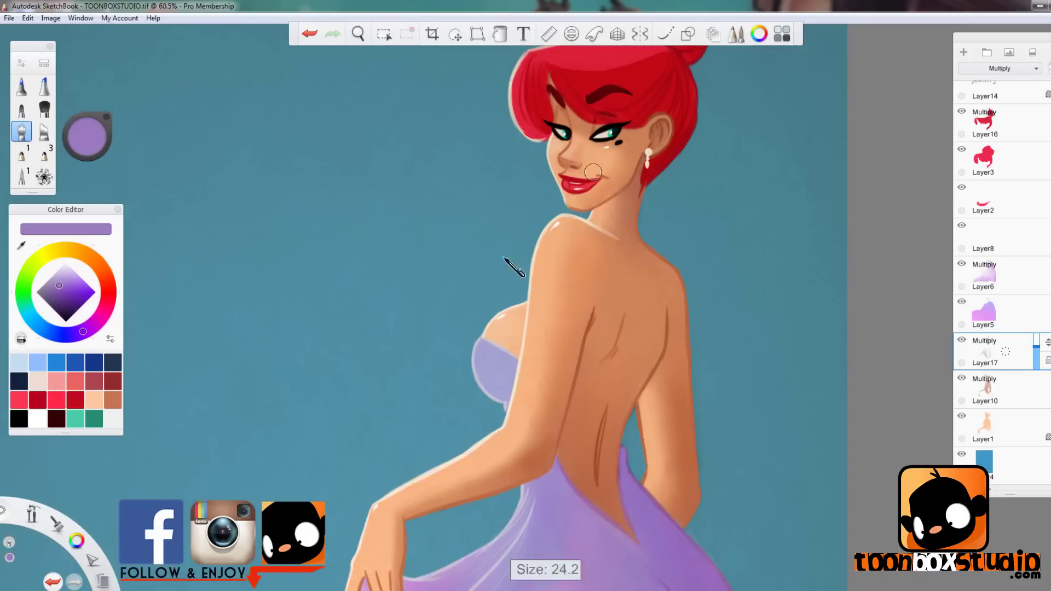
{"action": "key", "text": "space"}
{"action": "mouse_move", "coordinate": [555, 263]}
{"action": "left_mouse_down"}
{"action": "mouse_move", "coordinate": [573, 105]}
{"action": "mouse_move", "coordinate": [586, 278]}
{"action": "mouse_move", "coordinate": [577, 309]}
{"action": "mouse_move", "coordinate": [652, 361]}
{"action": "mouse_move", "coordinate": [652, 339]}
{"action": "left_mouse_up"}
{"action": "key", "text": "e"}
{"action": "key", "text": "space"}
{"action": "key", "text": "space"}
{"action": "left_click_drag", "start_coordinate": [683, 364], "coordinate": [678, 383]}
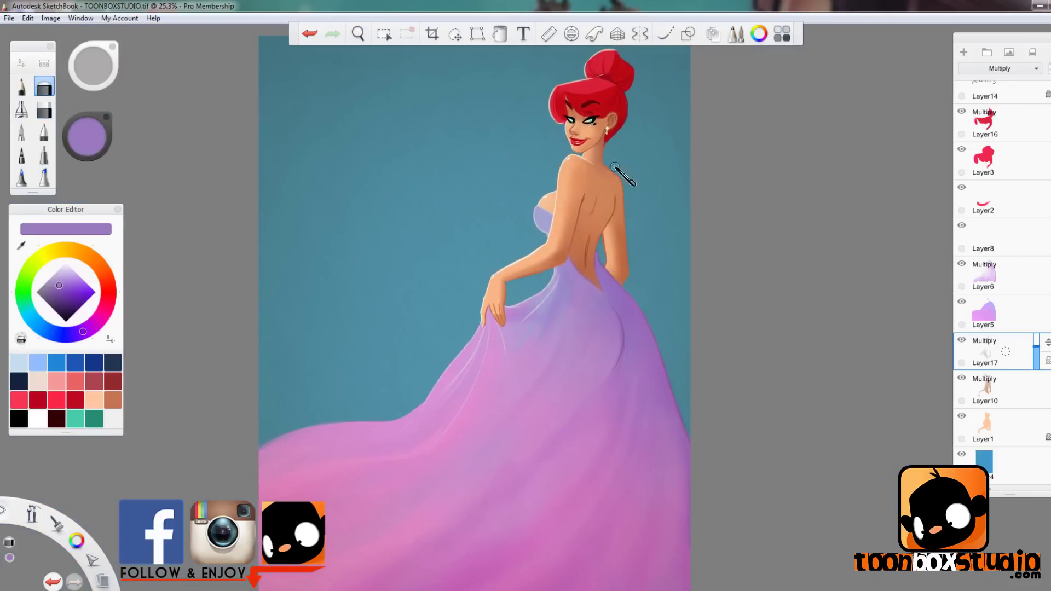
Paint a white pearl necklace around the base of the neck and tidy the beads with the eraser.
{"action": "scroll", "coordinate": [1049, 153], "scroll_direction": "up", "scroll_amount": 5}
{"action": "left_click", "coordinate": [991, 173]}
{"action": "left_click", "coordinate": [23, 131]}
{"action": "left_click_drag", "start_coordinate": [63, 270], "coordinate": [65, 241]}
{"action": "key", "text": "space"}
{"action": "left_click_drag", "start_coordinate": [609, 148], "coordinate": [569, 200]}
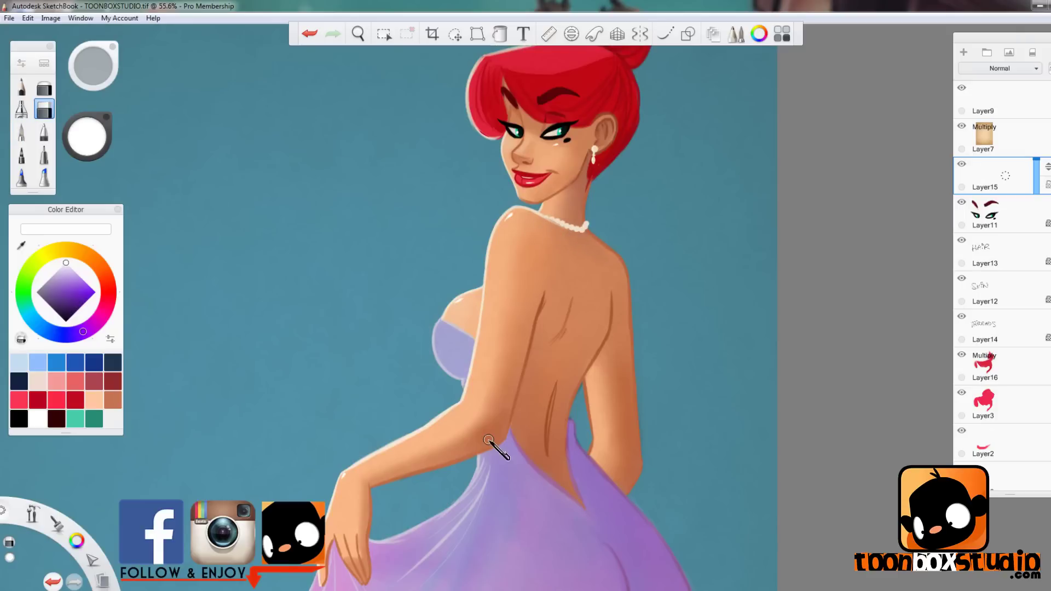
{"action": "key", "text": "e"}
{"action": "scroll", "coordinate": [553, 225], "scroll_direction": "up", "scroll_amount": 6}
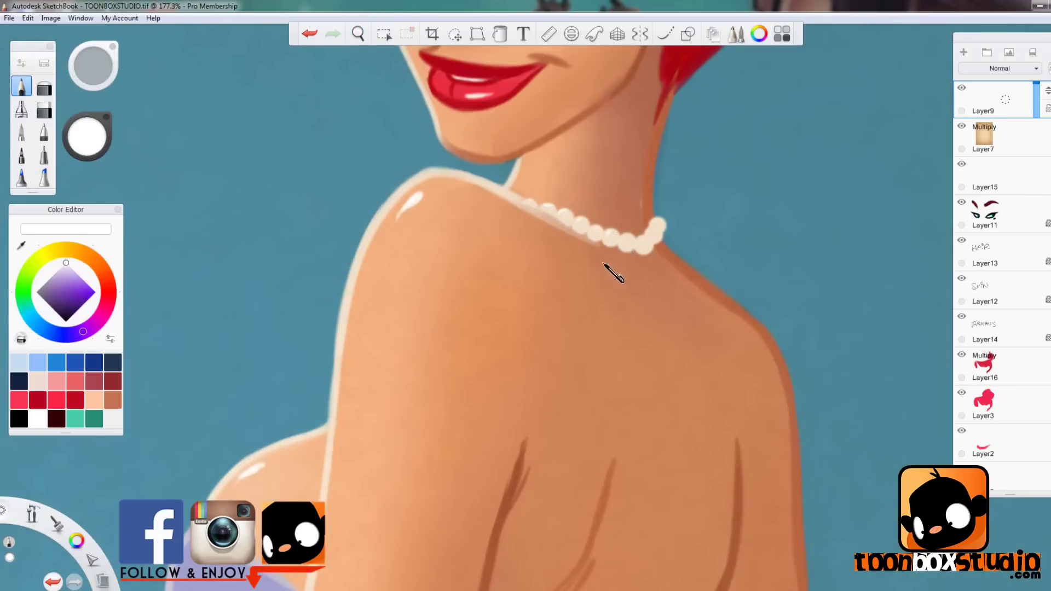
{"action": "key", "text": "space"}
{"action": "left_click_drag", "start_coordinate": [569, 305], "coordinate": [605, 400]}
Blend the skin shading around the necklace on Layer17 and Layer10 with the blending brush.
{"action": "scroll", "coordinate": [1001, 328], "scroll_direction": "down", "scroll_amount": 5}
{"action": "left_click", "coordinate": [1002, 339]}
{"action": "key", "text": "s"}
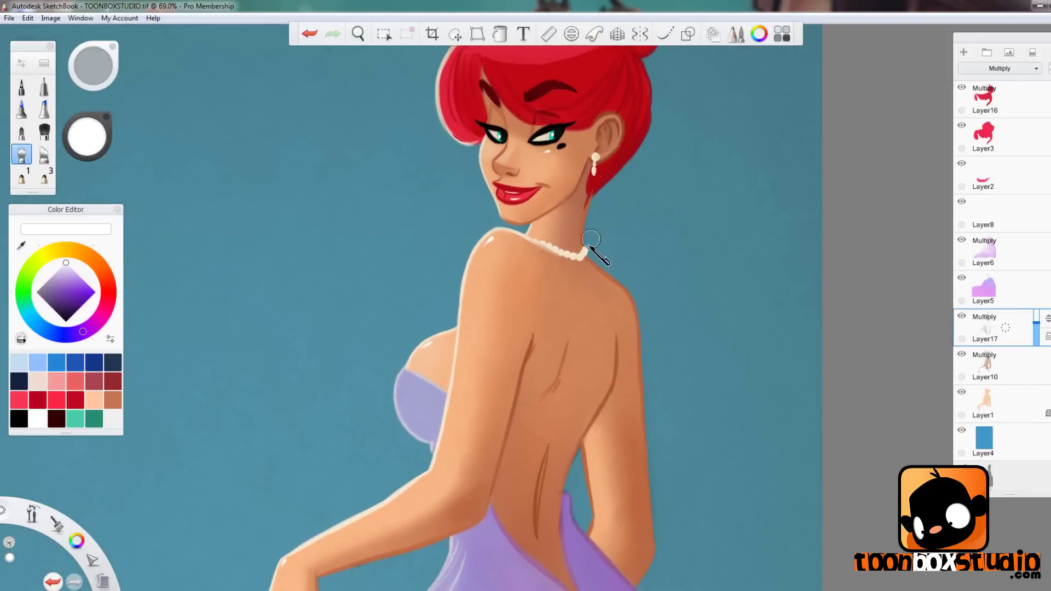
{"action": "left_click", "coordinate": [992, 361]}
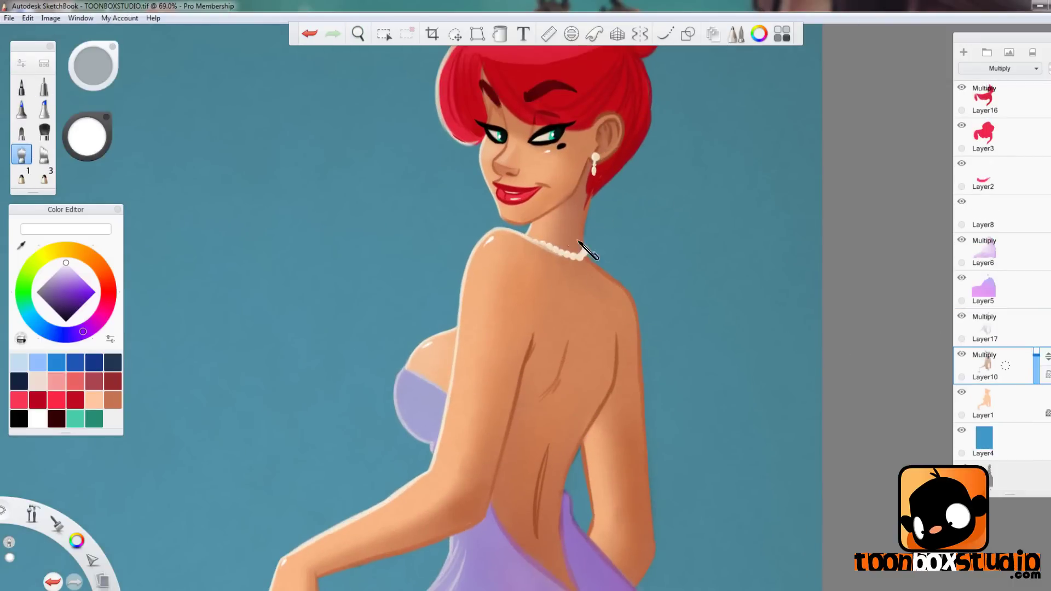
{"action": "key", "text": "space"}
{"action": "left_click_drag", "start_coordinate": [626, 279], "coordinate": [622, 321]}
Shade the skin around the necklace on Layer17 with purple sampled from the dress, softening it with the eraser.
{"action": "left_click", "coordinate": [994, 330]}
{"action": "left_click", "coordinate": [87, 137]}
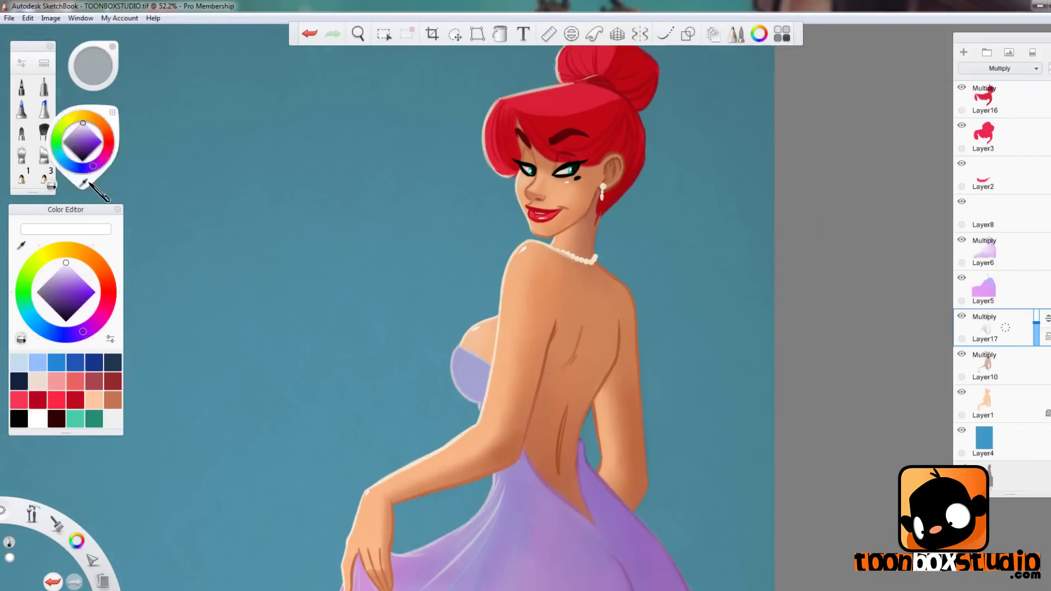
{"action": "left_click", "coordinate": [87, 184]}
{"action": "left_click", "coordinate": [590, 476]}
{"action": "left_click_drag", "start_coordinate": [94, 67], "coordinate": [112, 68]}
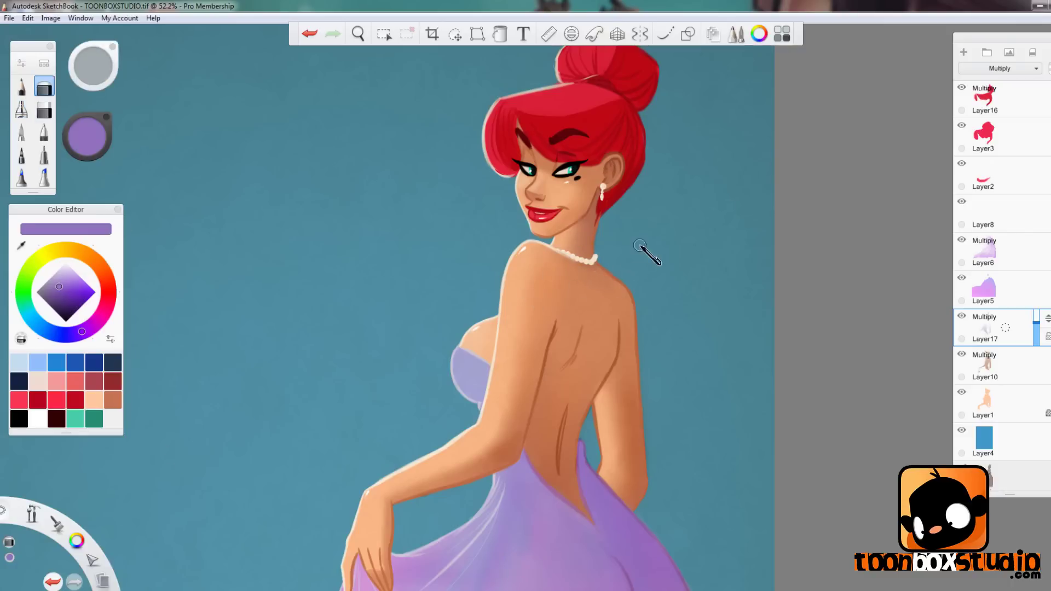
{"action": "key", "text": "space"}
{"action": "left_click_drag", "start_coordinate": [570, 350], "coordinate": [614, 394]}
{"action": "key", "text": "space"}
{"action": "left_click_drag", "start_coordinate": [679, 356], "coordinate": [713, 335]}
{"action": "left_click_drag", "start_coordinate": [770, 361], "coordinate": [803, 366]}
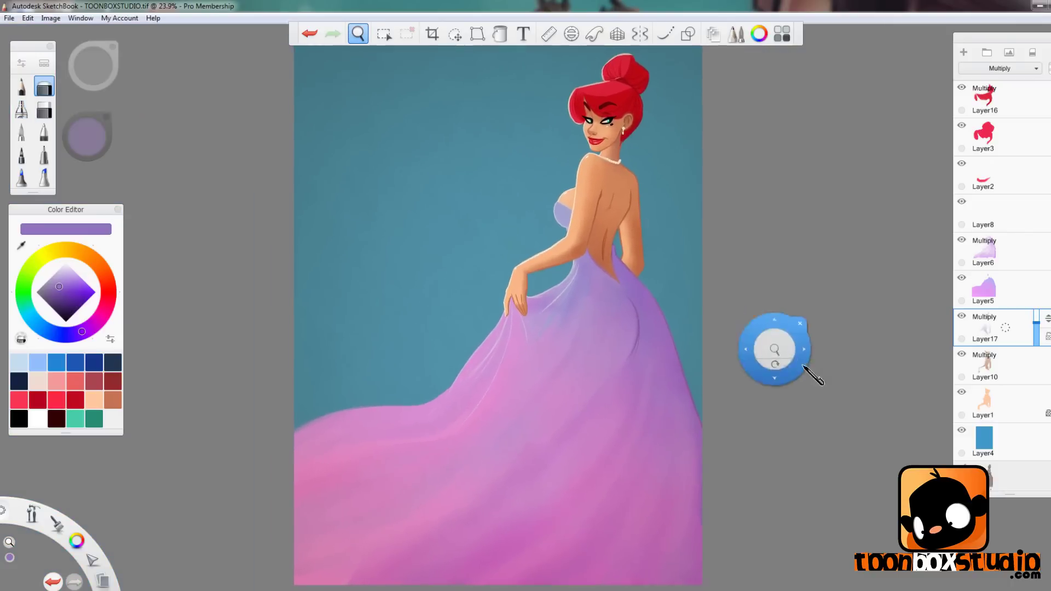